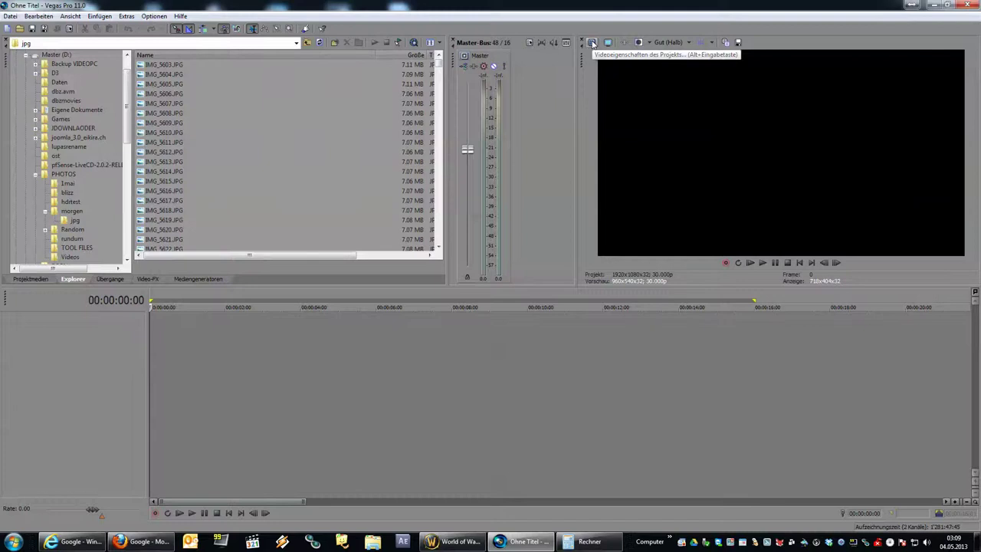
- Open the project's video properties and choose the 2880x1620; 60.000 fps template
left_click(592, 44)
left_click_drag(479, 87, 300, 107)
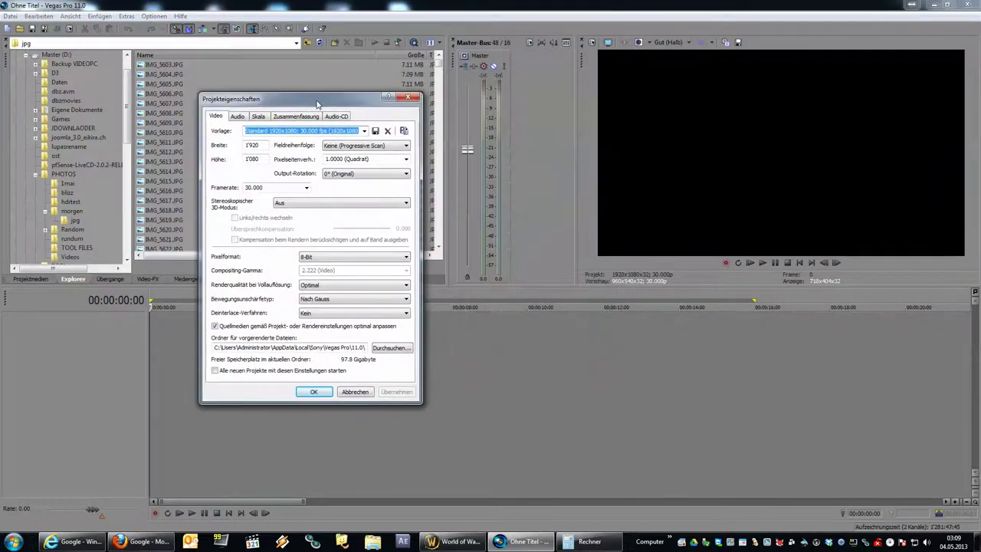
left_click(366, 133)
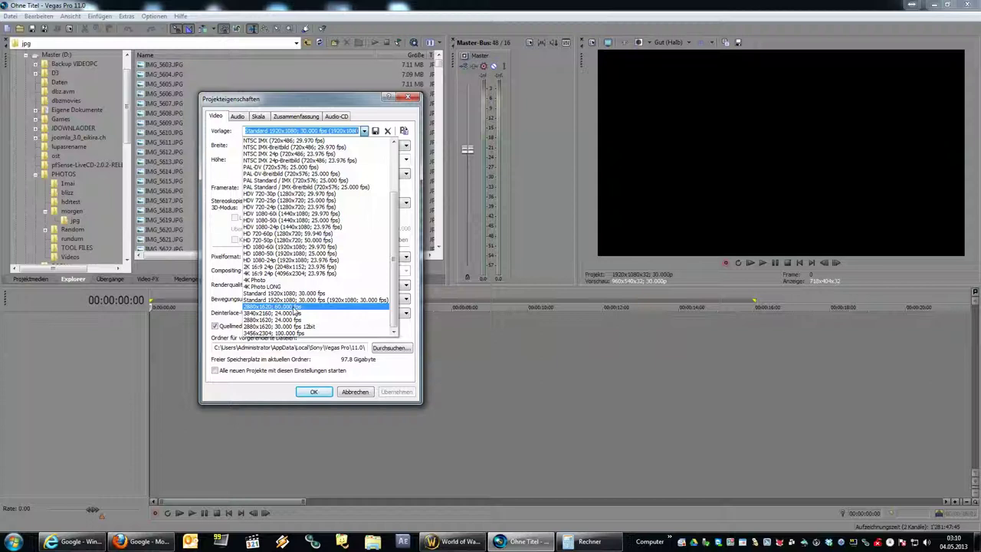
left_click(287, 308)
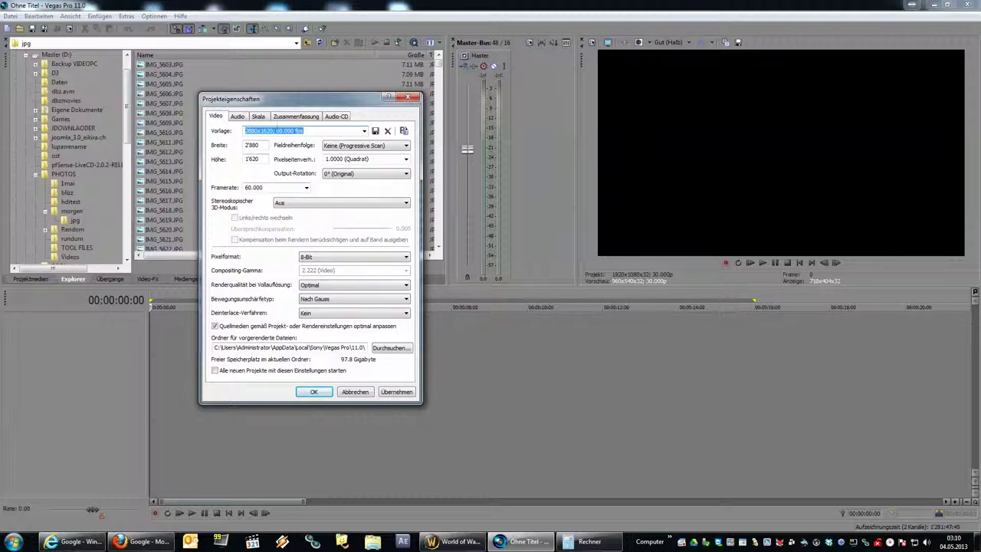
- Set the project's frame rate to 30 fps, apply the settings and close the project properties
left_click(273, 188)
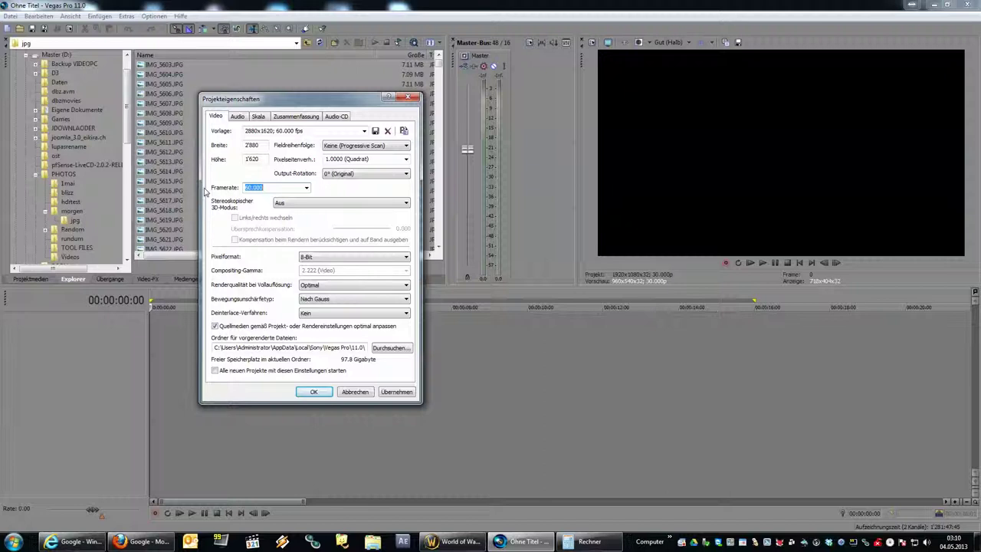
type("30")
left_click(384, 393)
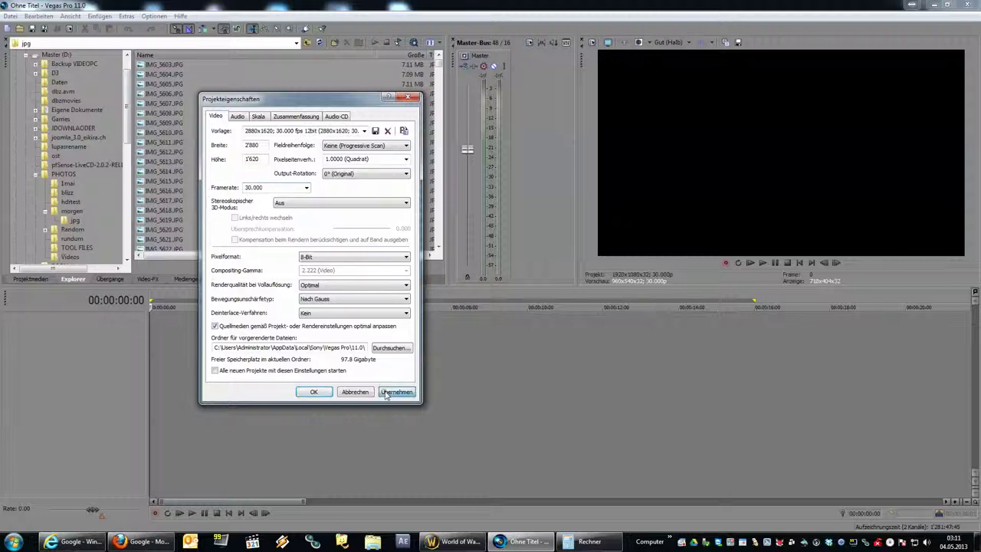
left_click(322, 393)
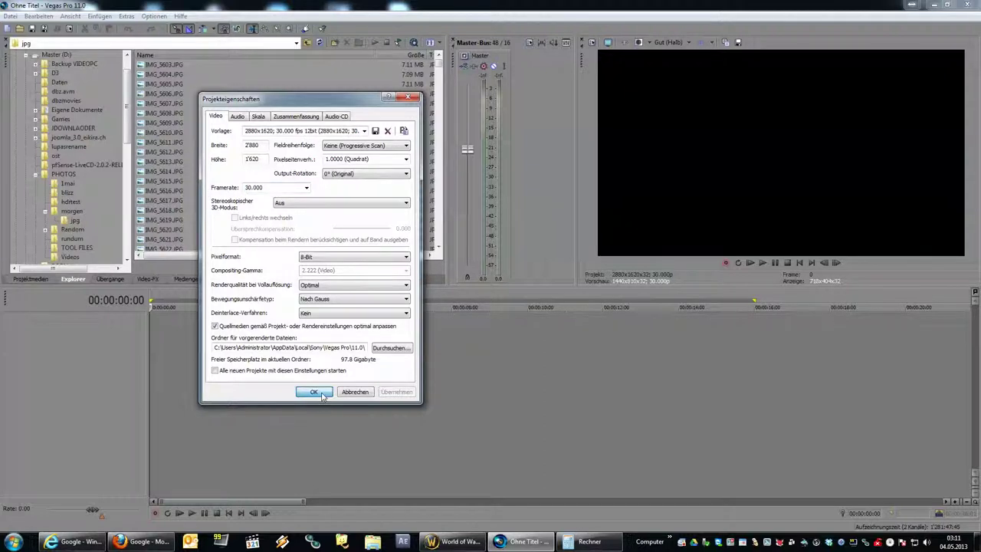
left_click(323, 393)
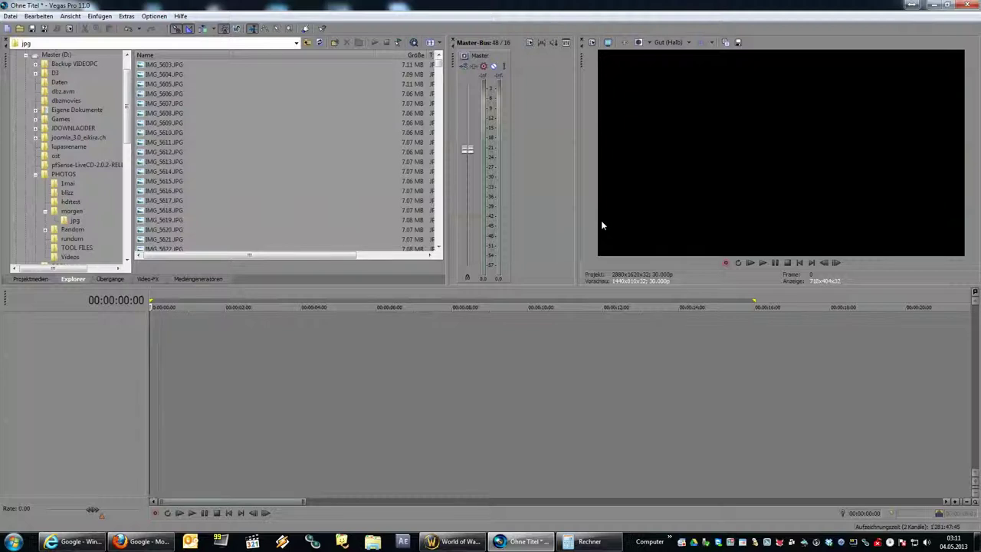
- Switch to Internet Explorer, search Google for "aspect ratio calculator" and open the first result
left_click(77, 543)
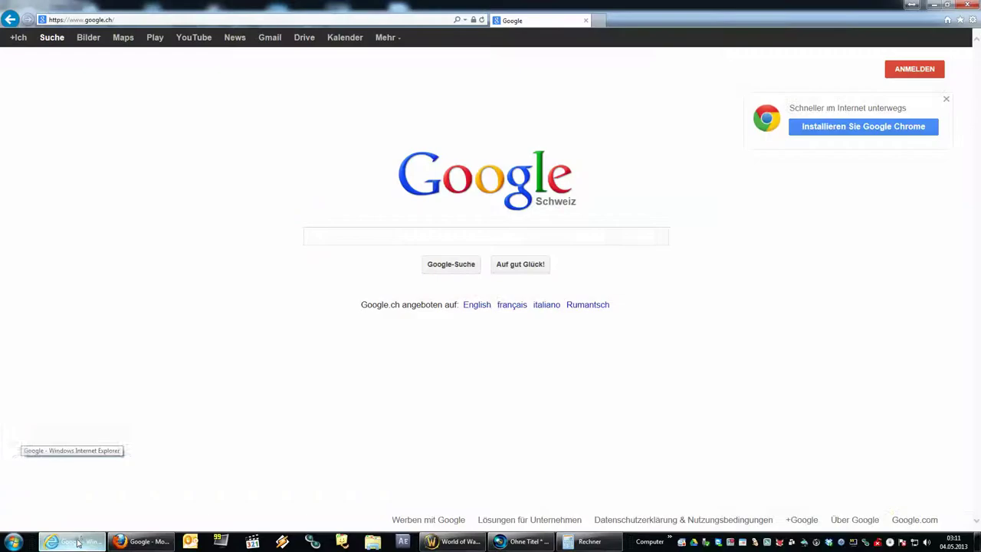
left_click(386, 238)
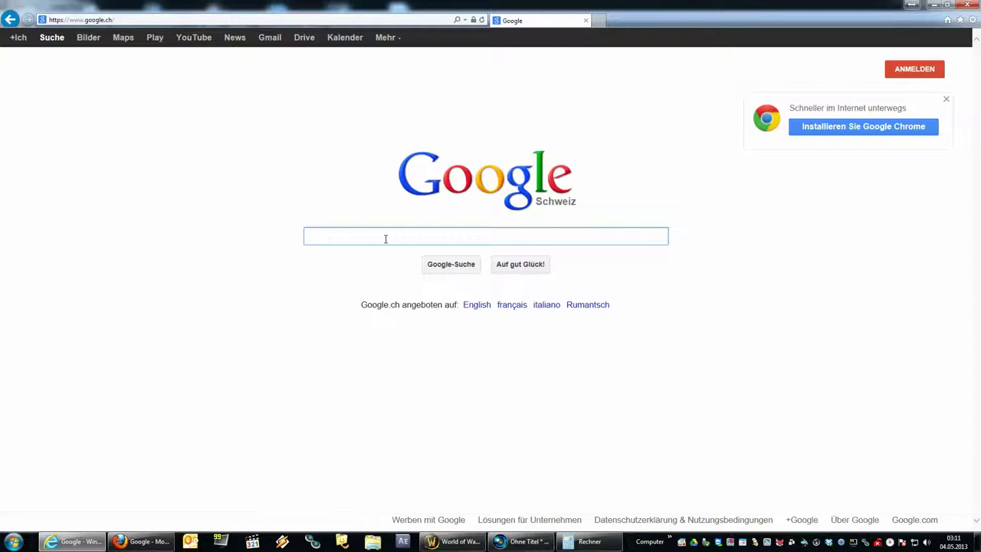
type("aspec")
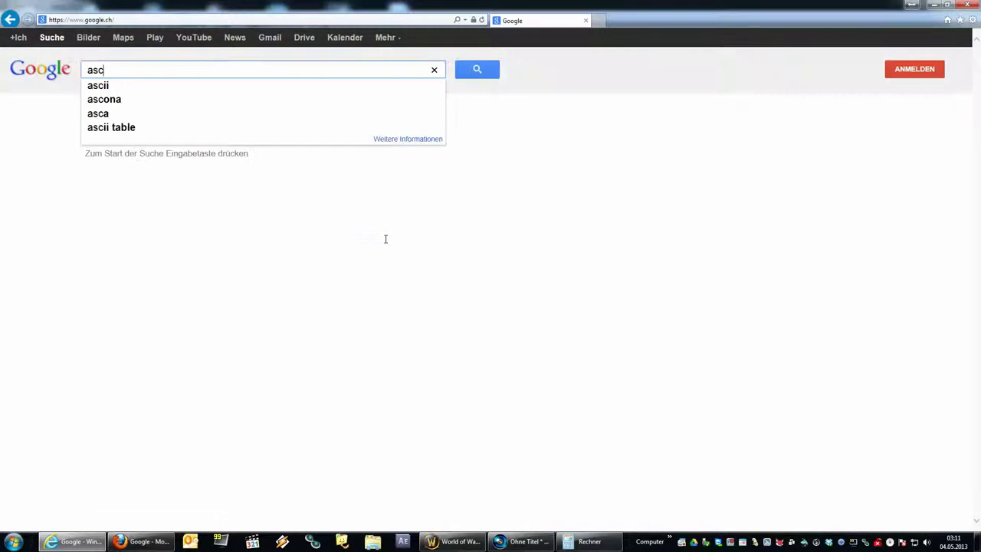
key("BackSpace")
type("pect ratio ")
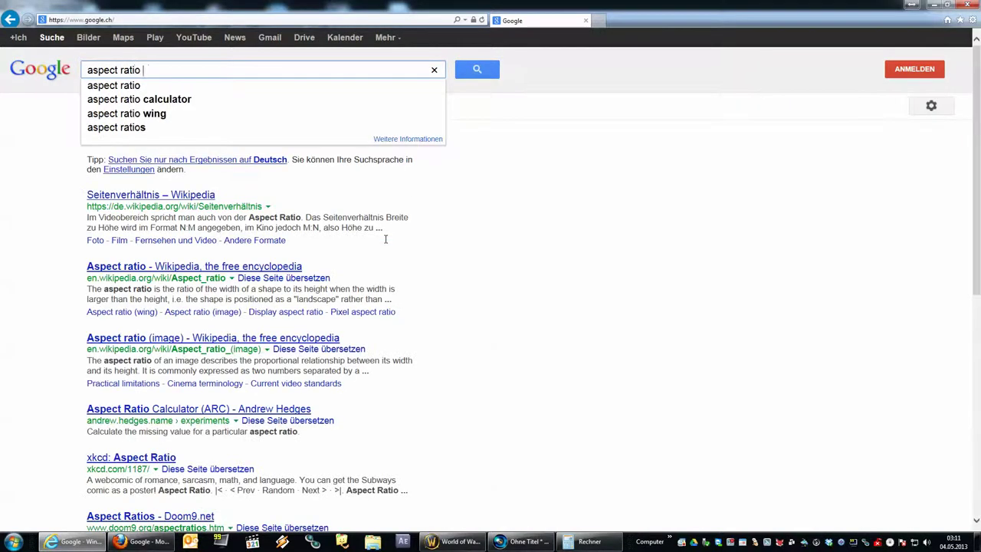
type("calculator")
key("Return")
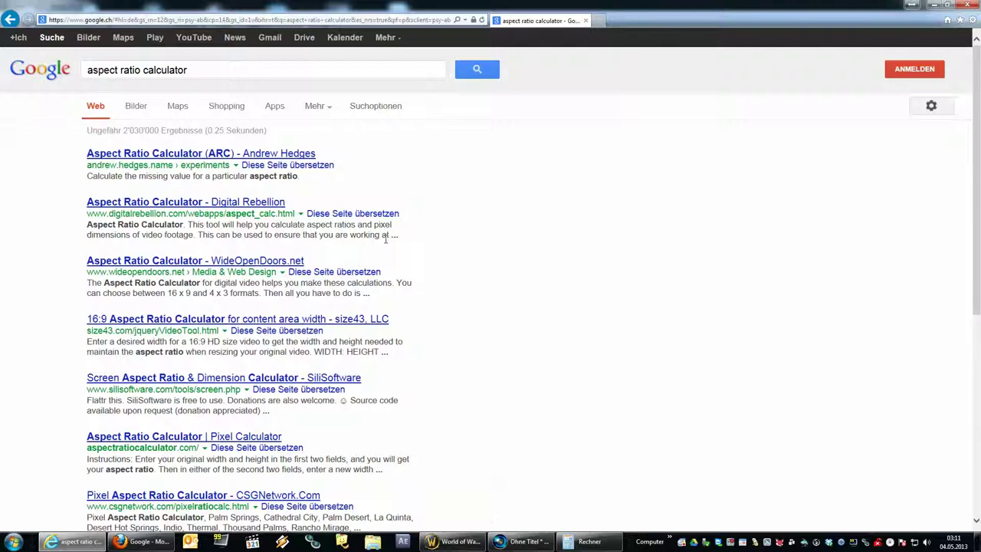
left_click(135, 154)
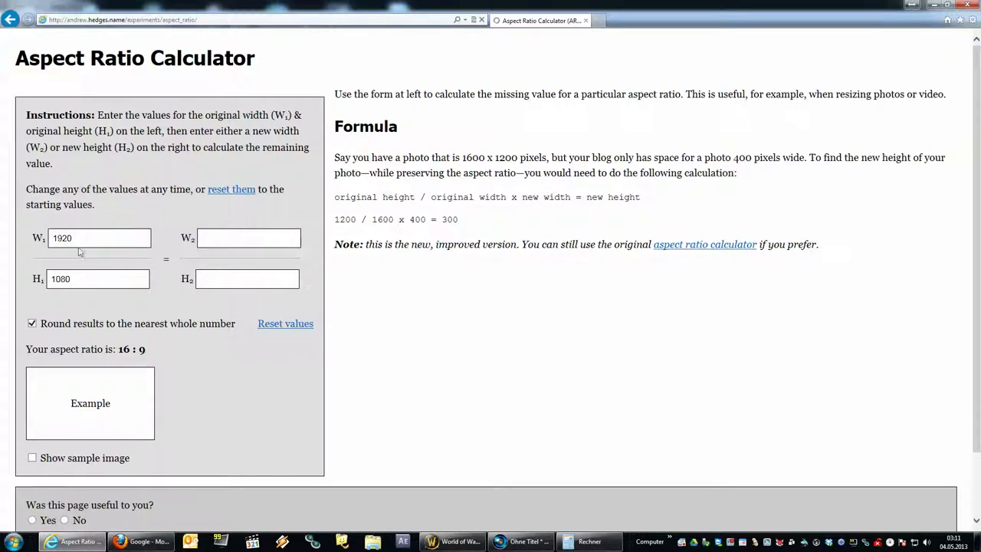
- Calculate the matching height for a new width of 3333 from the original size of 1920 by 1080
scroll(107, 134, "down", 2)
scroll(126, 129, "up", 2)
left_click(217, 238)
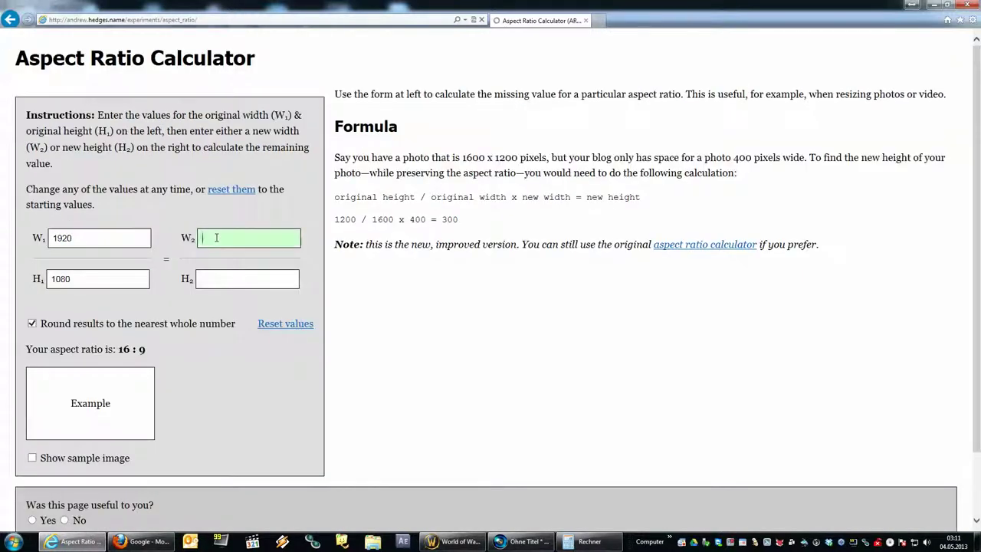
double_click(53, 237)
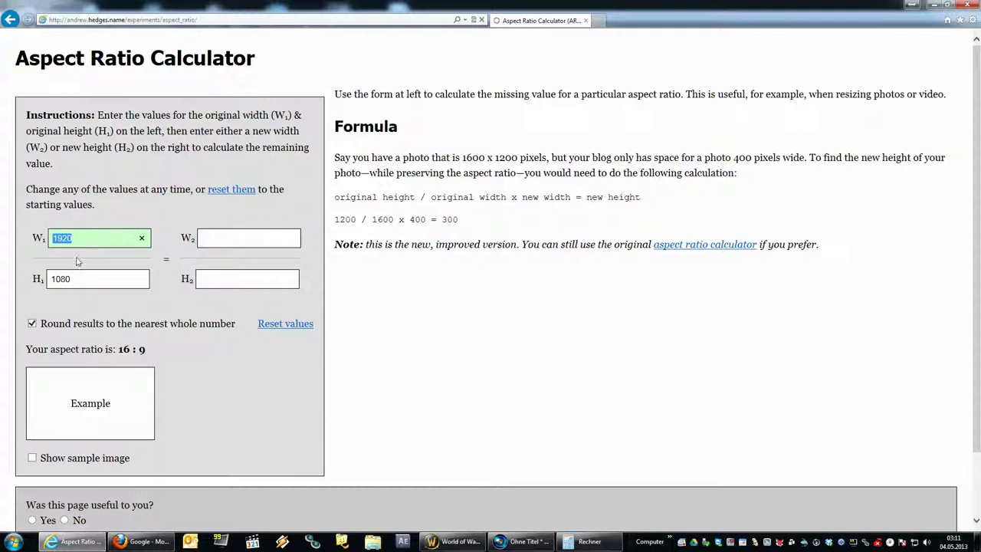
left_click(201, 238)
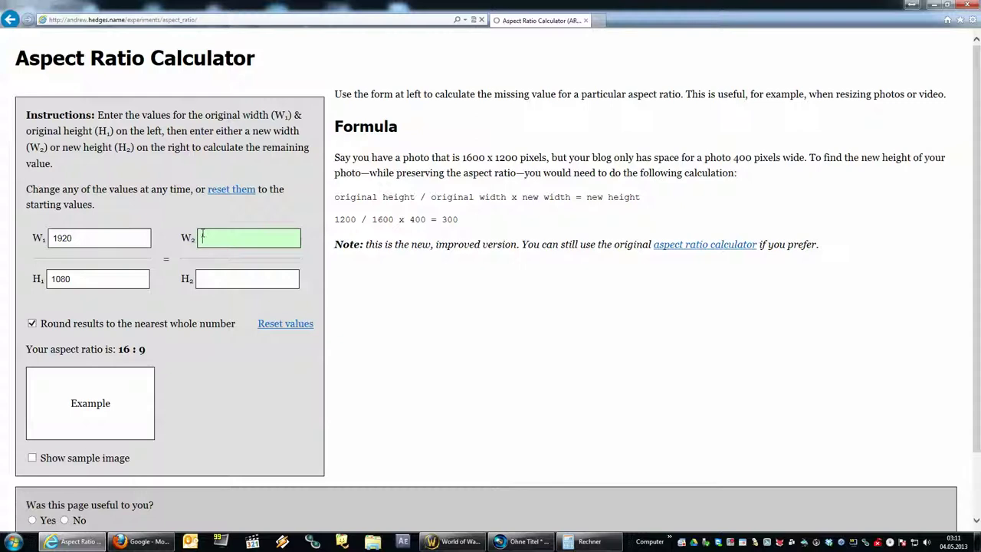
type("3333")
left_click(213, 281)
double_click(216, 281)
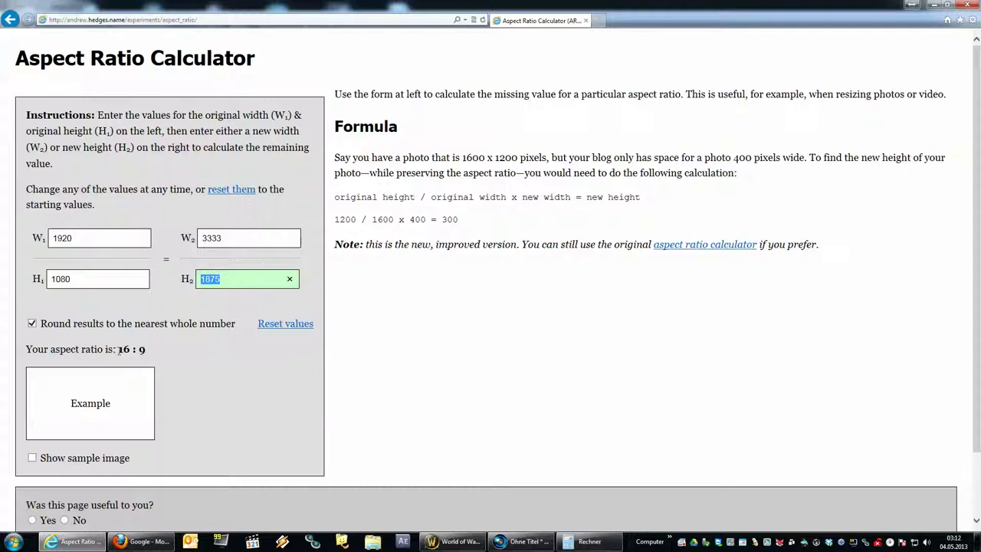
- Set the original height in the aspect ratio calculator to 960 and switch back to Vegas Pro
left_click_drag(118, 349, 94, 238)
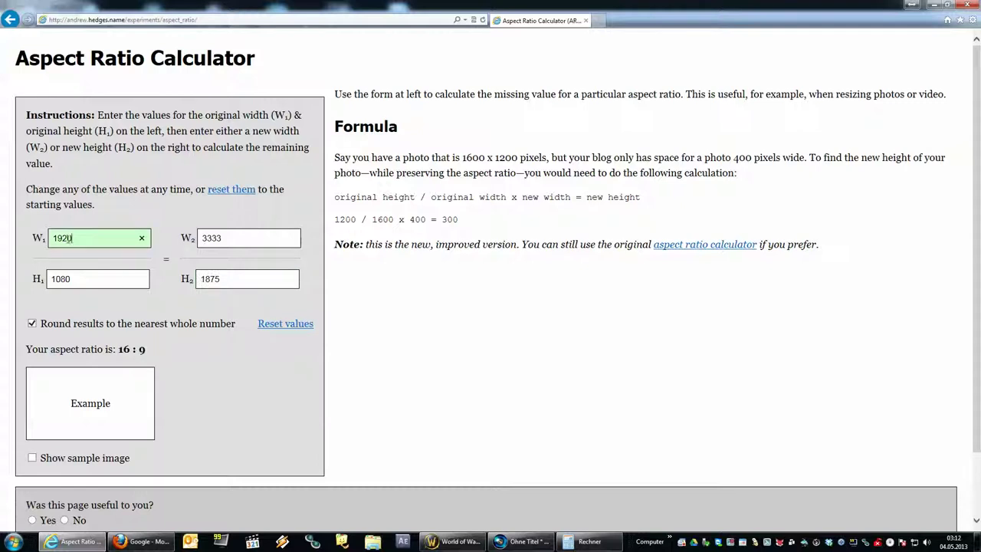
left_click(87, 281)
type("960")
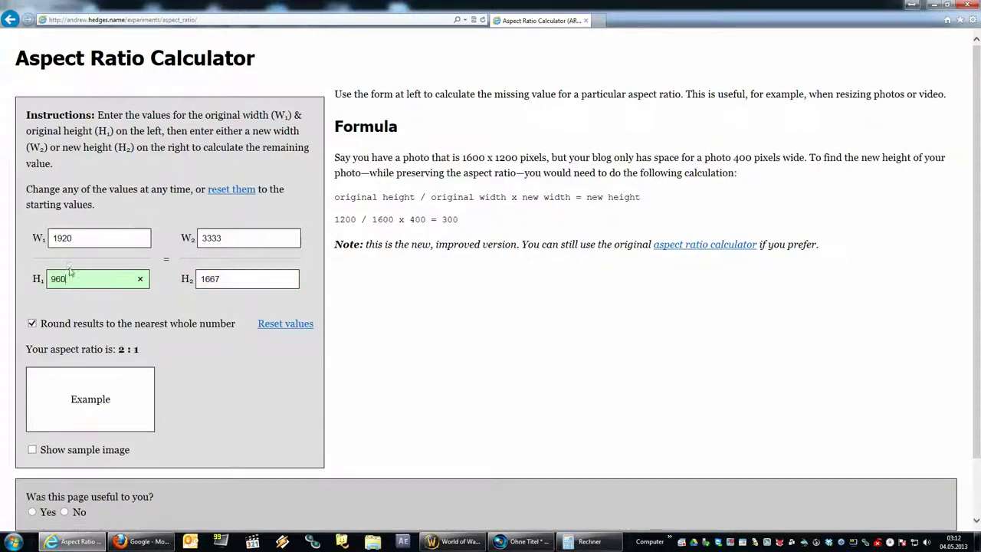
key("shift+Tab")
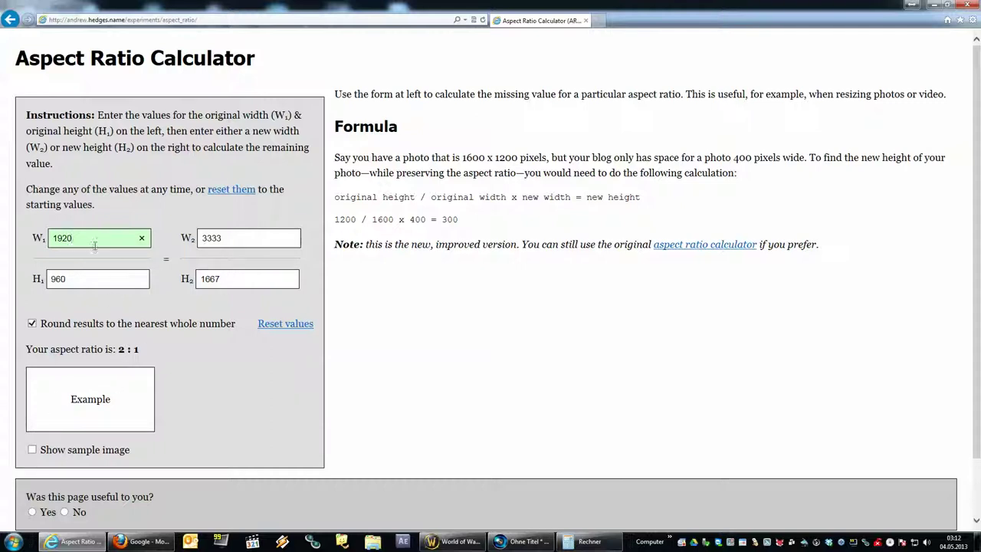
left_click(523, 540)
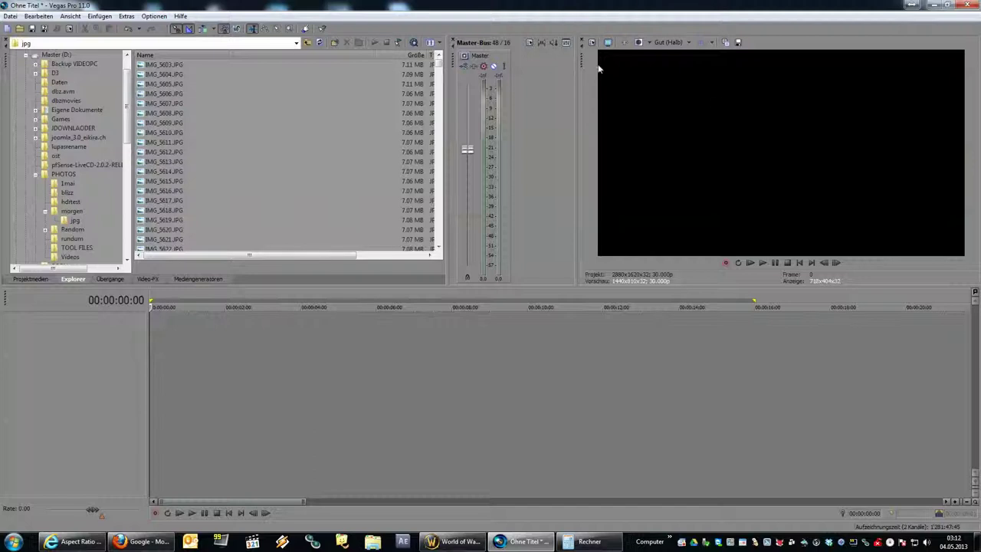
left_click(152, 17)
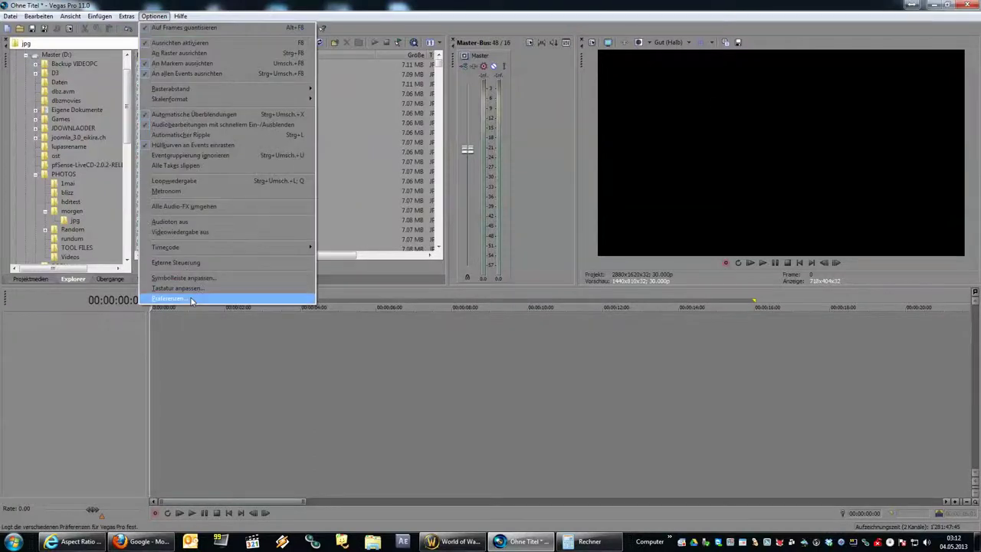
left_click(192, 299)
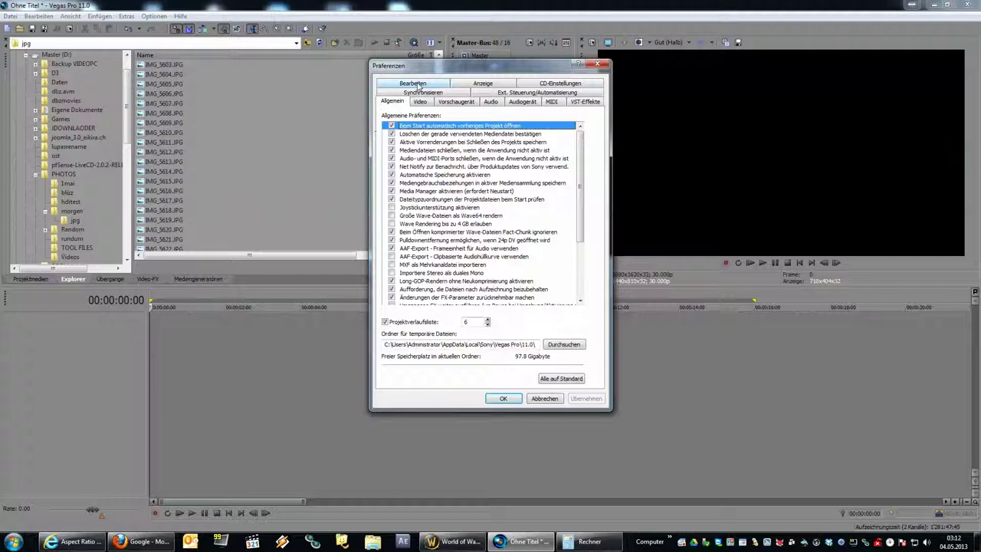
left_click(414, 83)
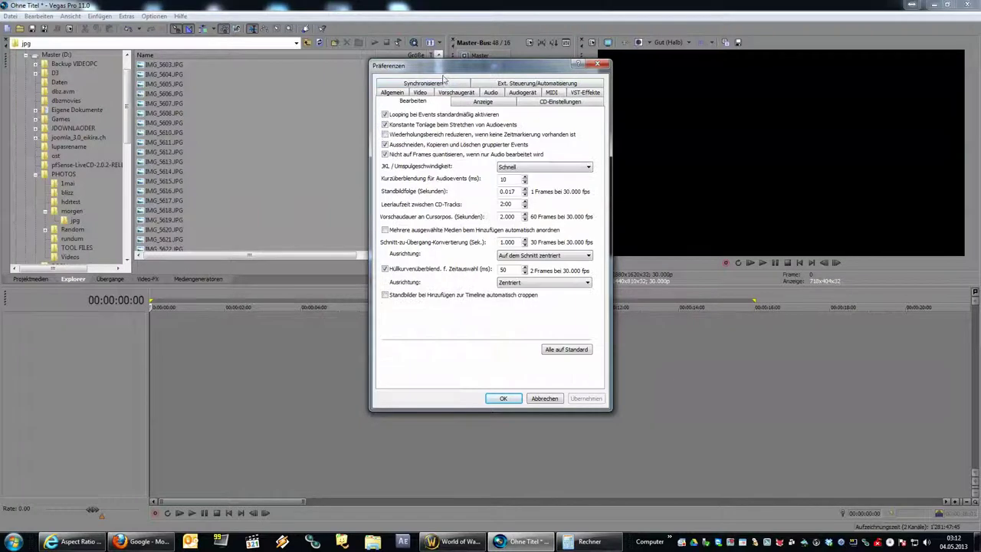
left_click_drag(425, 71, 285, 72)
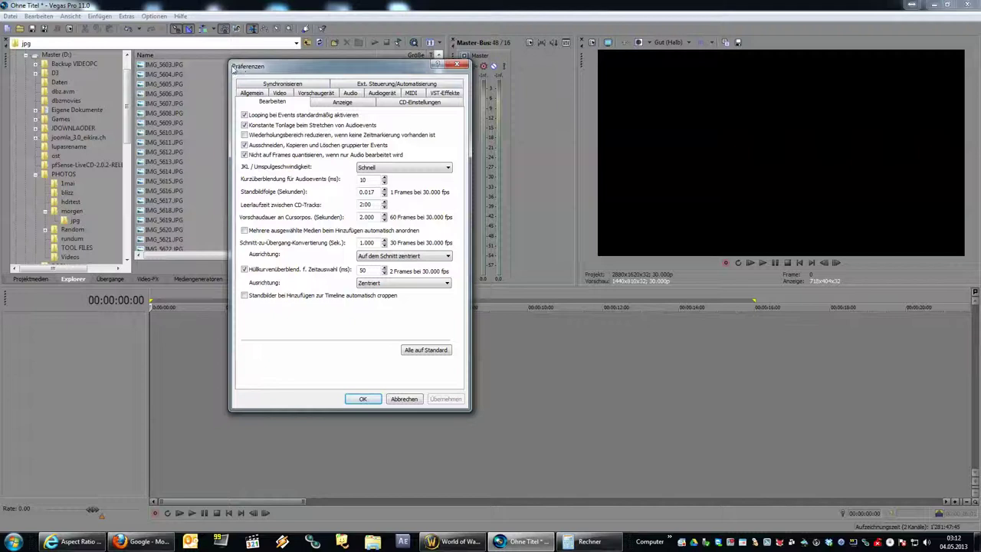
left_click(457, 64)
- Open the editing preferences (Bearbeiten) and place the cursor in the still image length value (Standbildfolge)
left_click(154, 16)
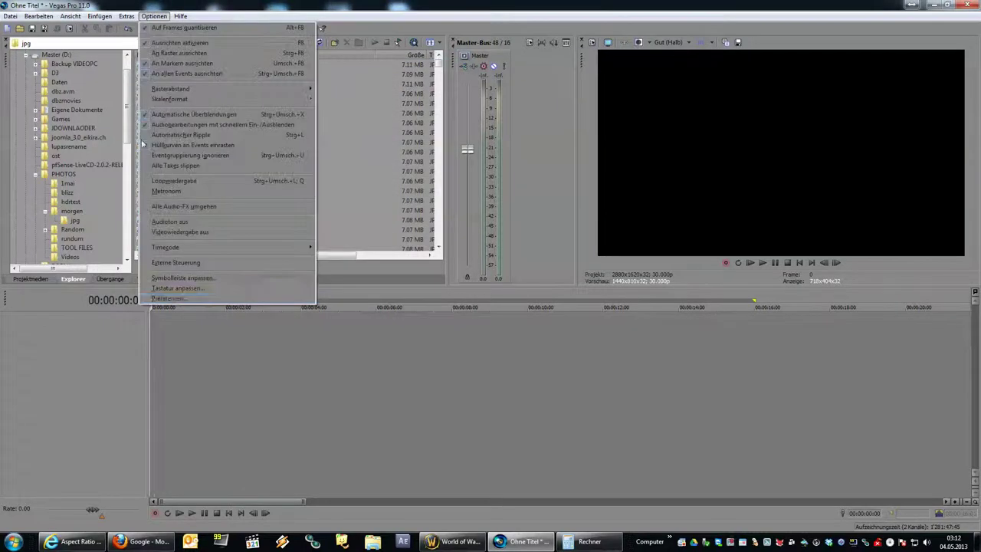
left_click(173, 299)
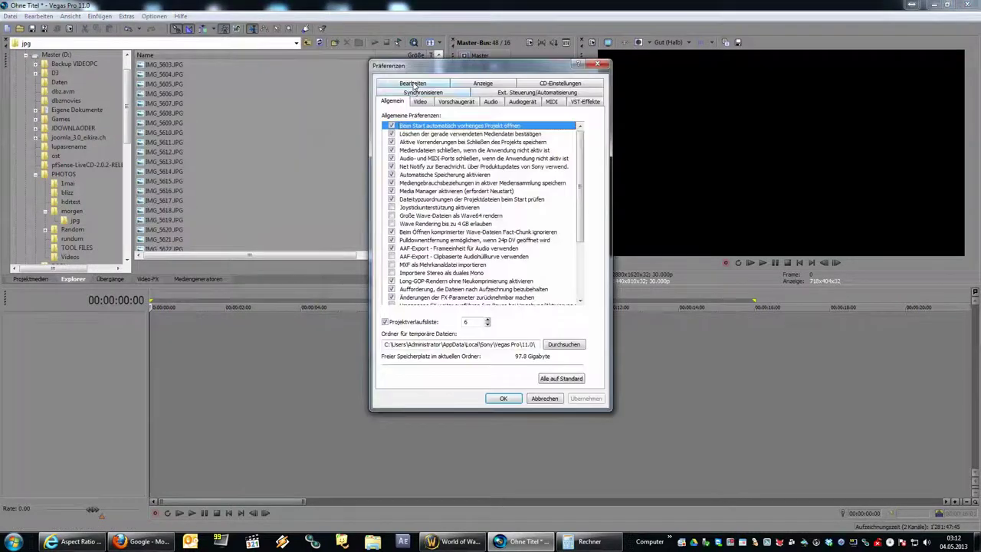
left_click(415, 85)
left_click_drag(445, 70, 322, 91)
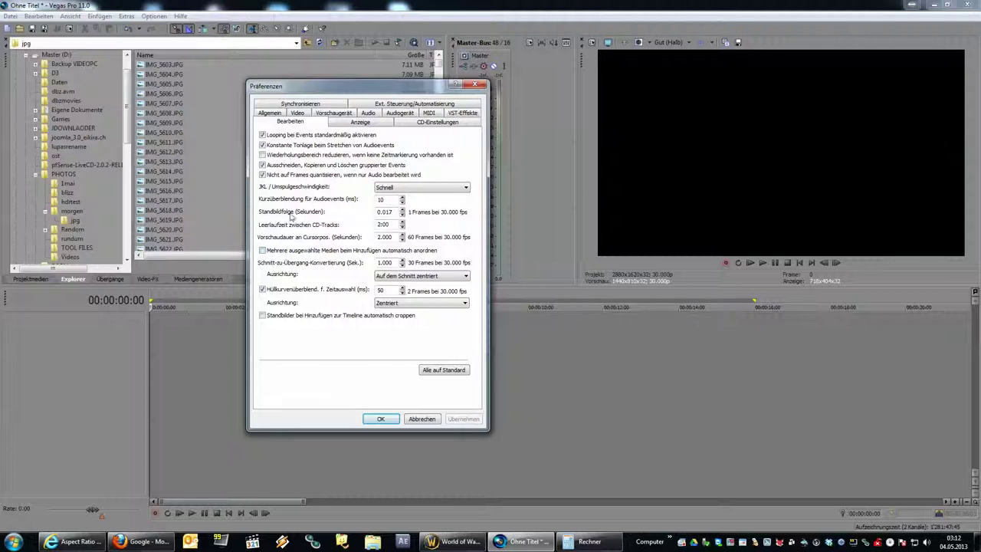
double_click(386, 212)
left_click(387, 213)
left_click_drag(387, 212, 397, 213)
key("Left")
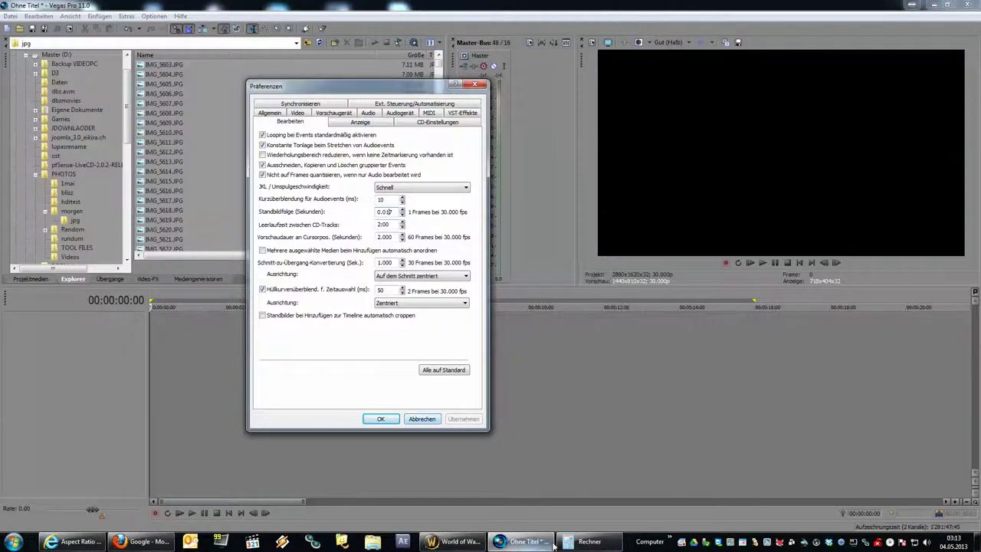
- Switch to the Windows calculator (Rechner) and compute 1/30 for the length of one frame
left_click(584, 541)
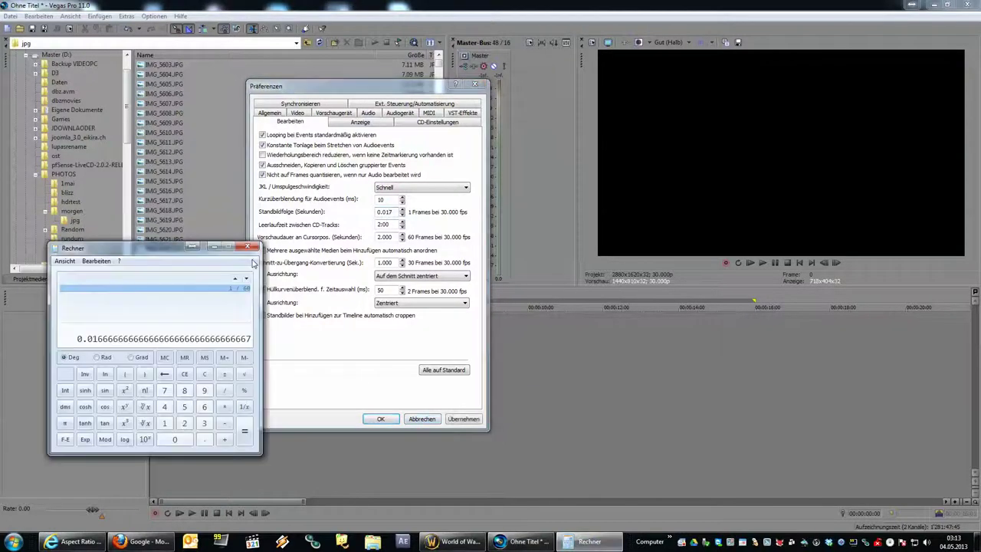
left_click(191, 378)
type("1/30")
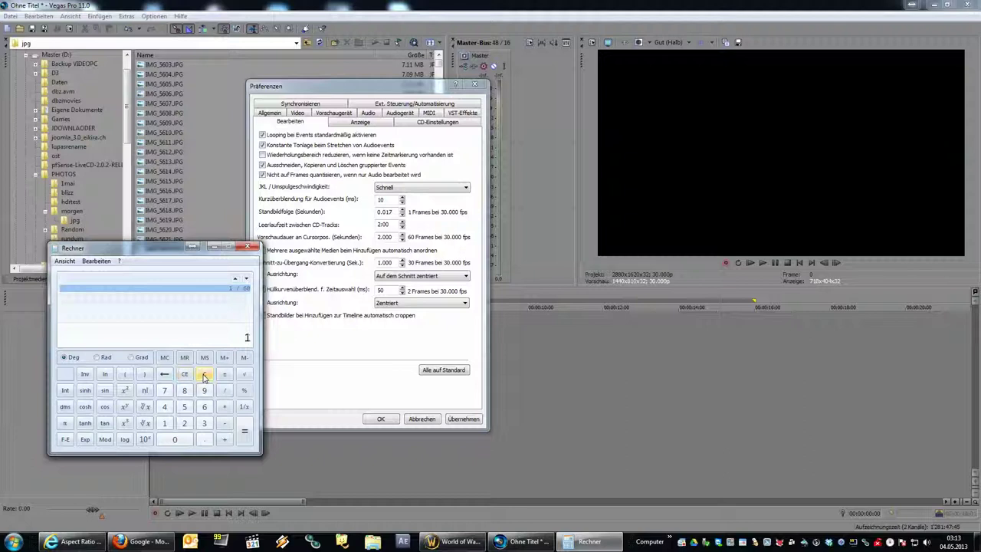
key("Return")
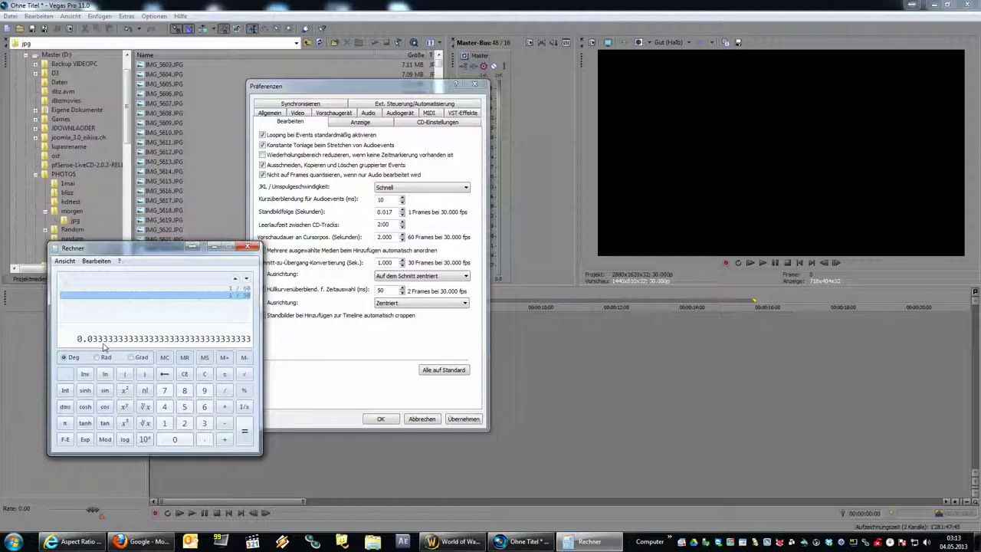
- Set the still image length (Standbildfolge) to 0.033 seconds, apply it and close the preferences
left_click(392, 212)
type("33")
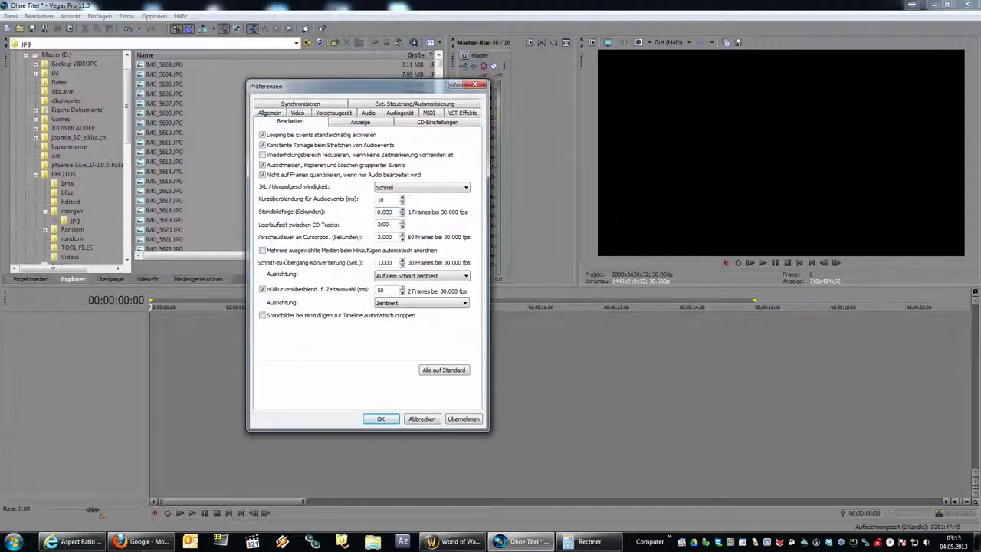
left_click(456, 420)
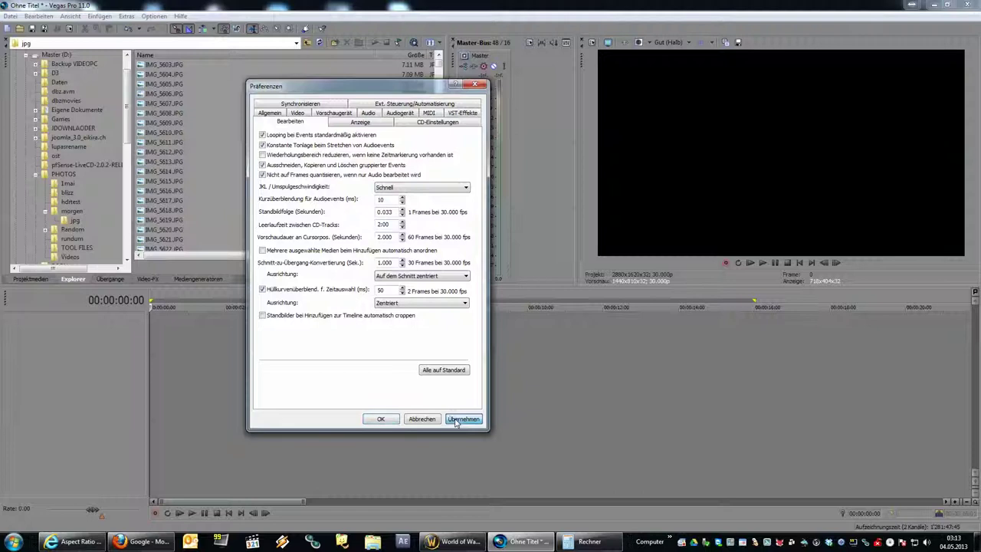
left_click(381, 419)
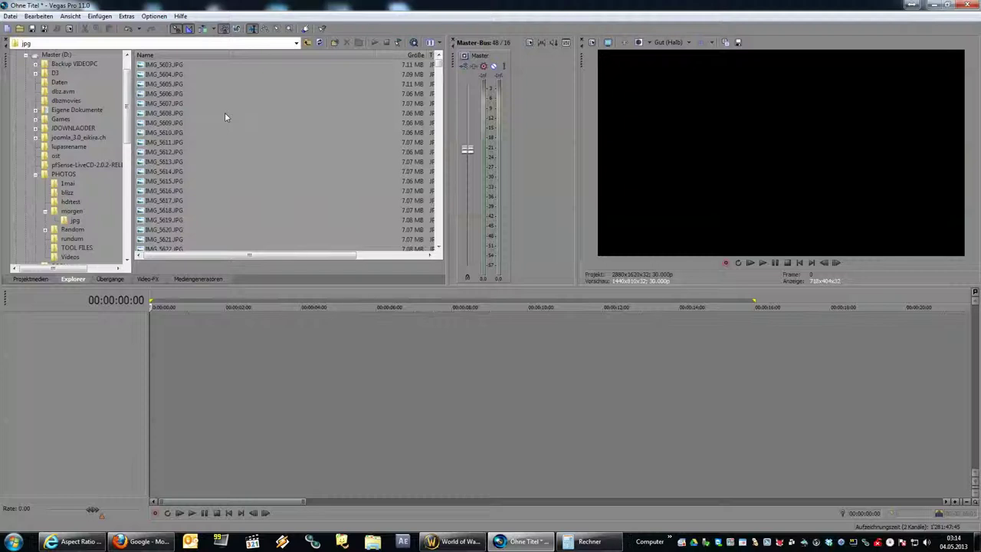
- Switch to Internet Explorer and open google.ch
left_click(65, 540)
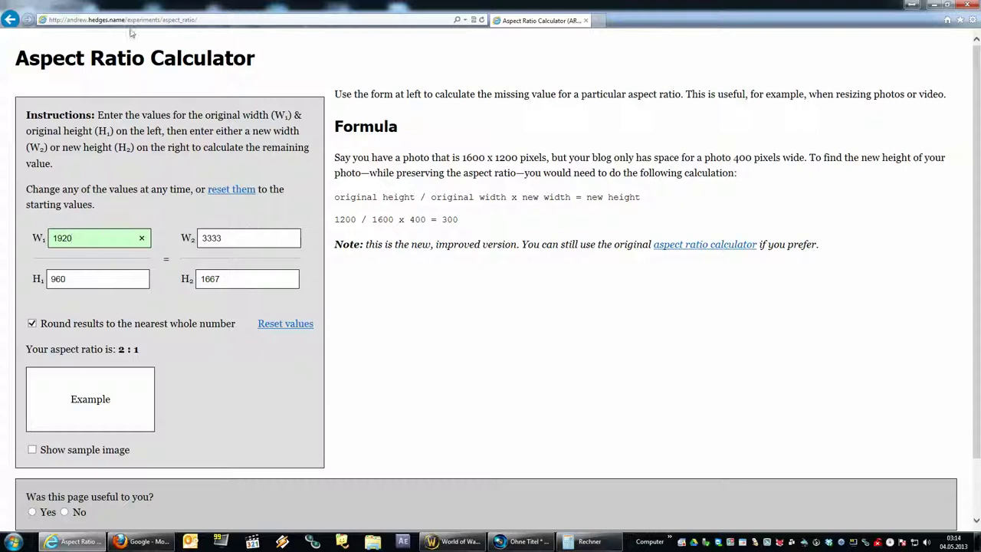
left_click(429, 23)
type("google.ch/")
key("Return")
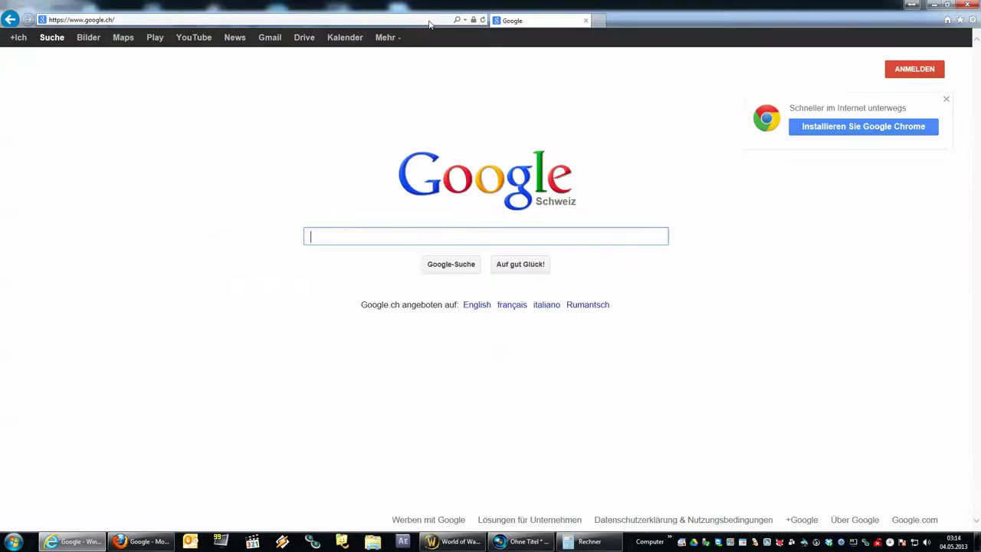
- Search Google for "microsoft photo raw codec"
type("microspft")
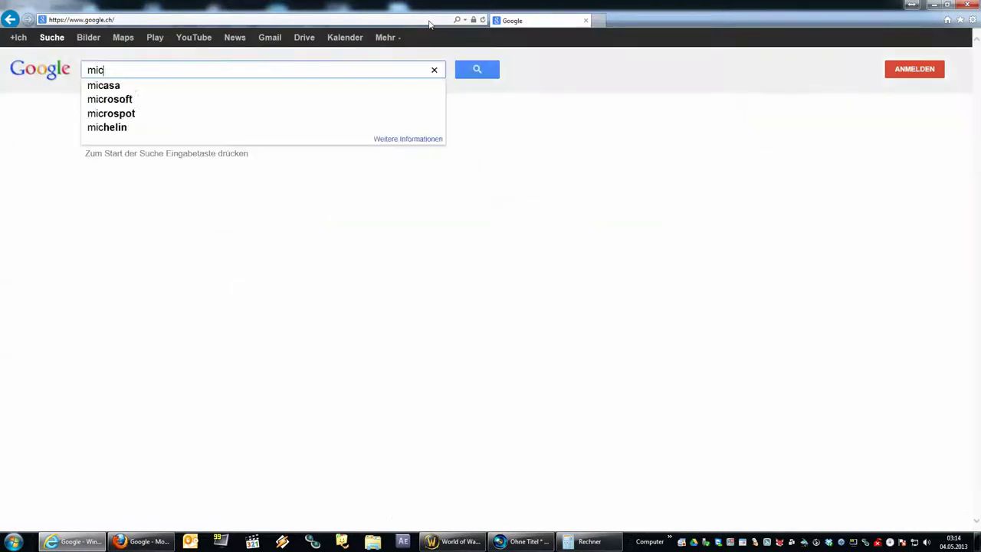
key("BackSpace")
key("BackSpace")
key("BackSpace")
key("BackSpace")
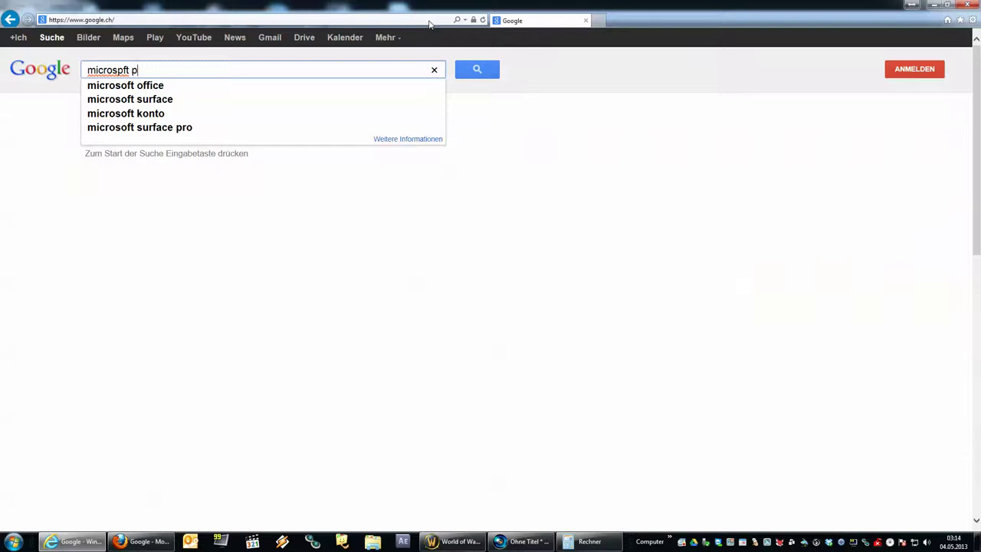
type("oft ")
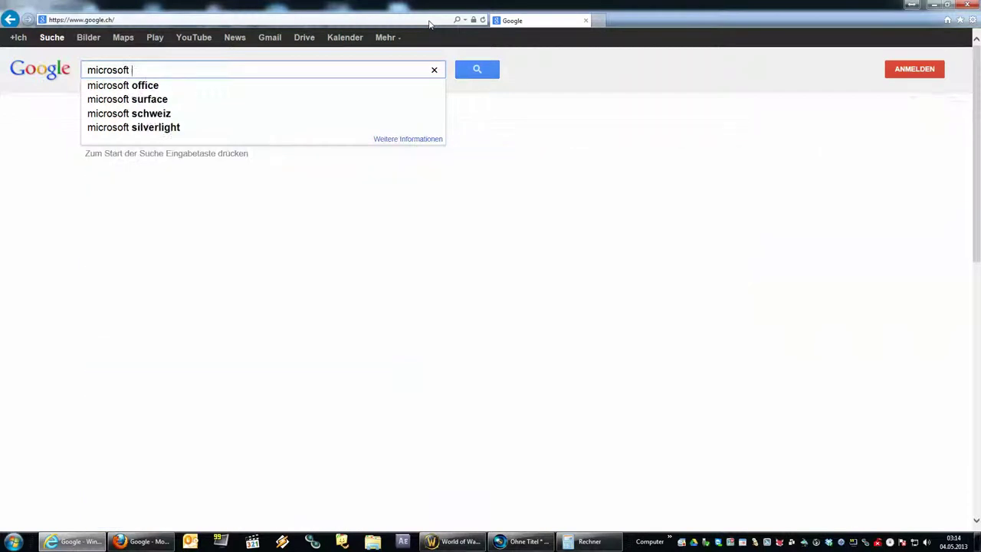
type("r")
key("BackSpace")
type("photo raw coe")
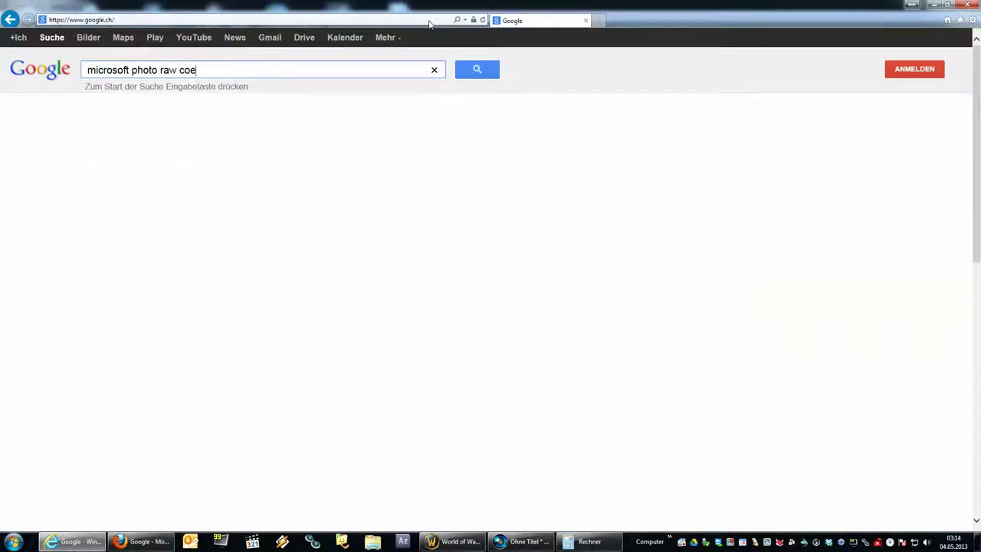
key("BackSpace")
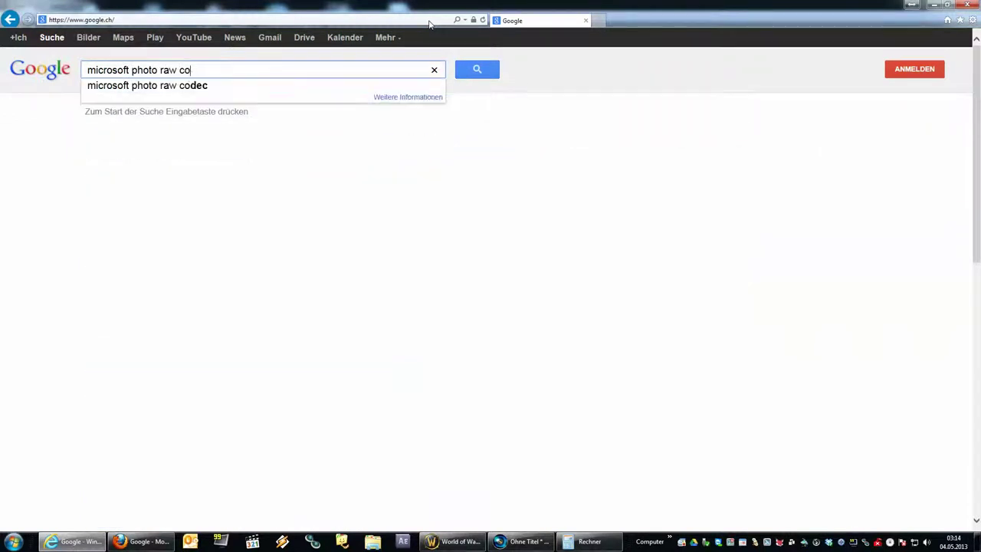
type("dec")
key("Return")
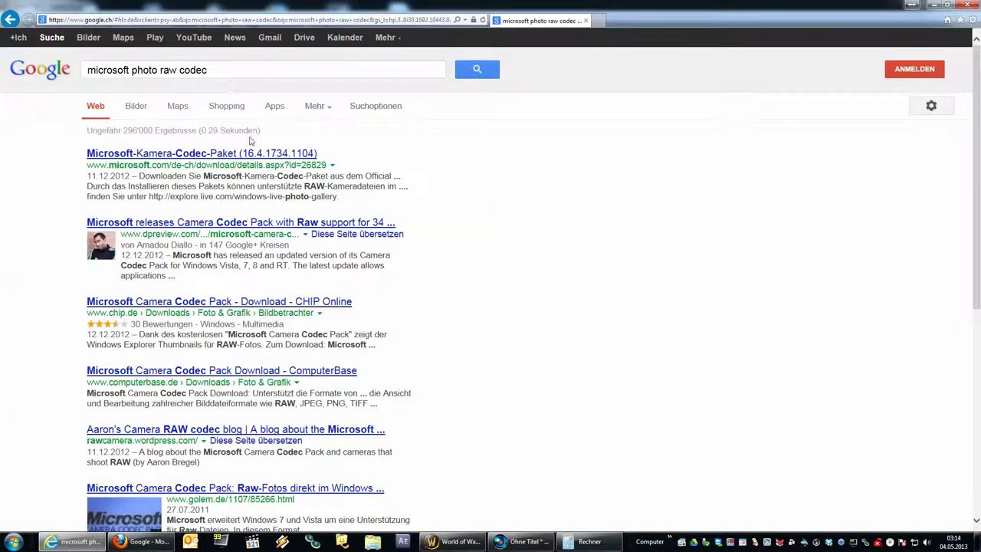
- Open the Microsoft-Kamera-Codec-Paket download page and examine the supported camera models, especially the Canon EOS 600D, and the offered download files
left_click(201, 155)
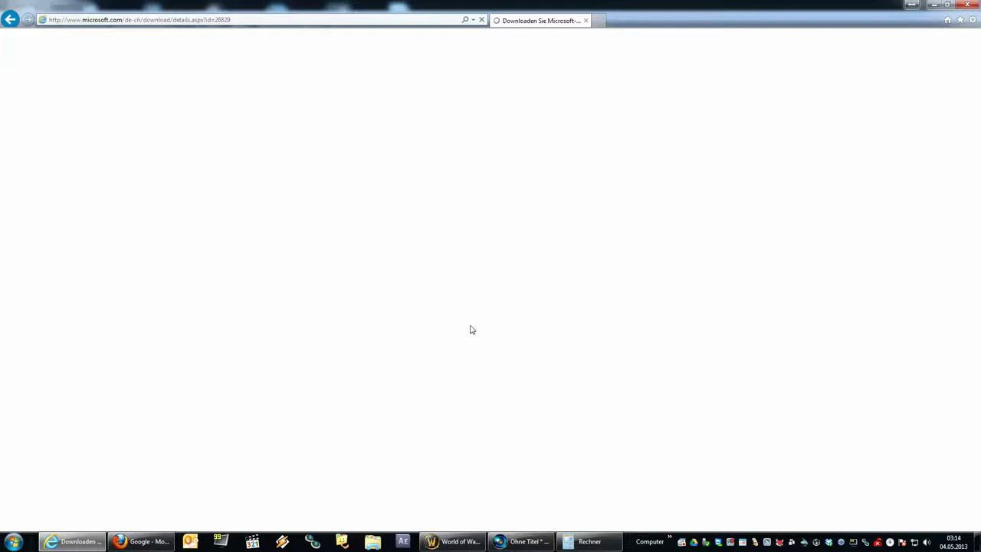
scroll(476, 368, "down", 5)
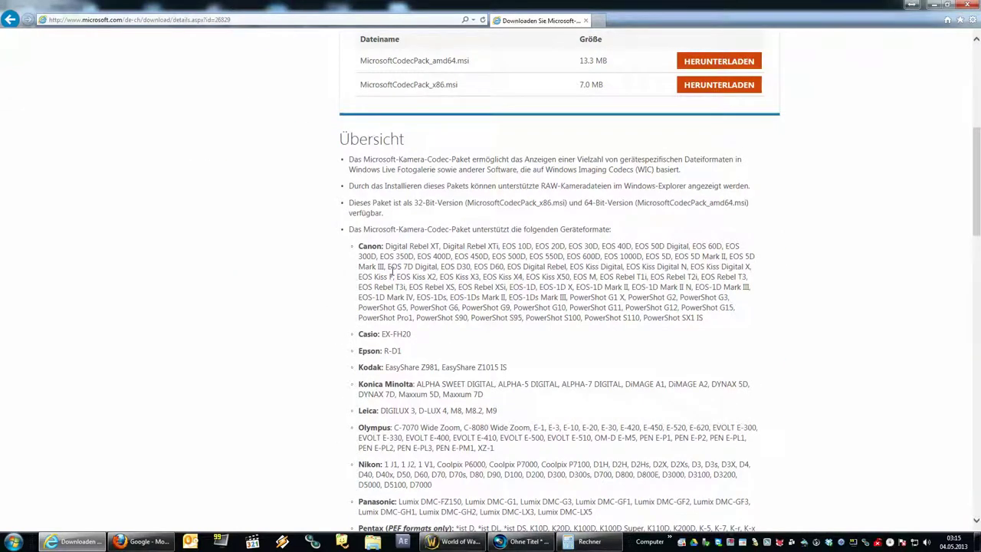
left_click_drag(358, 246, 416, 298)
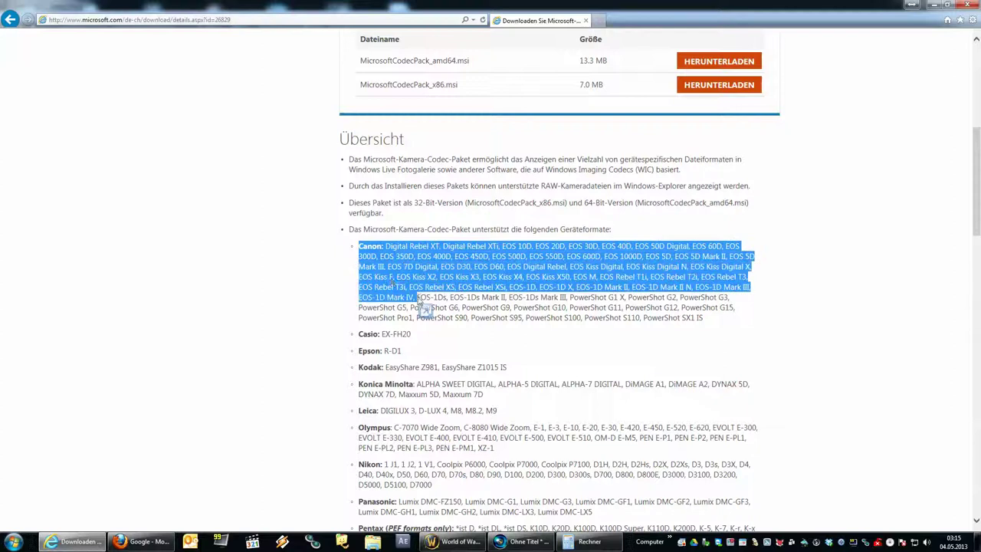
left_click(420, 302)
scroll(416, 286, "down", 3)
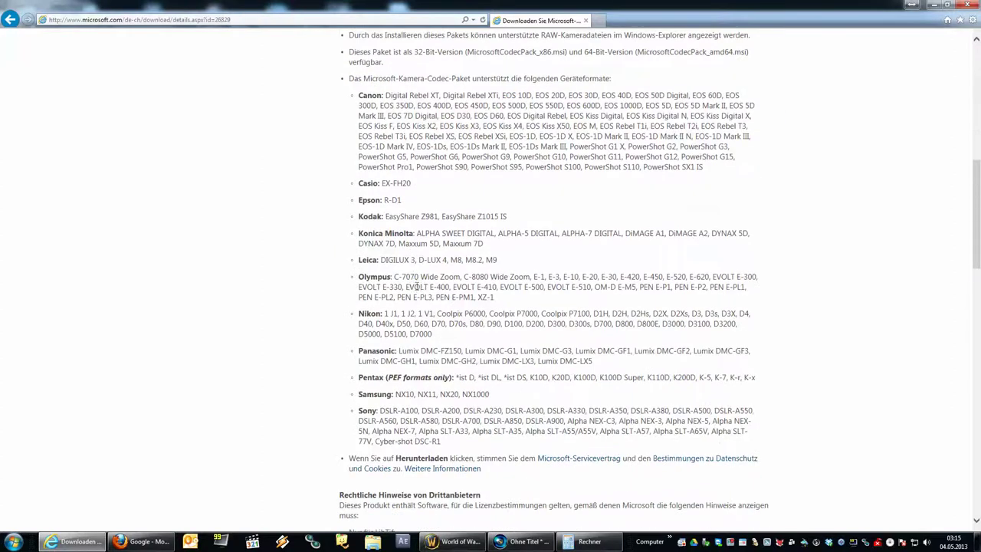
scroll(487, 391, "up", 1)
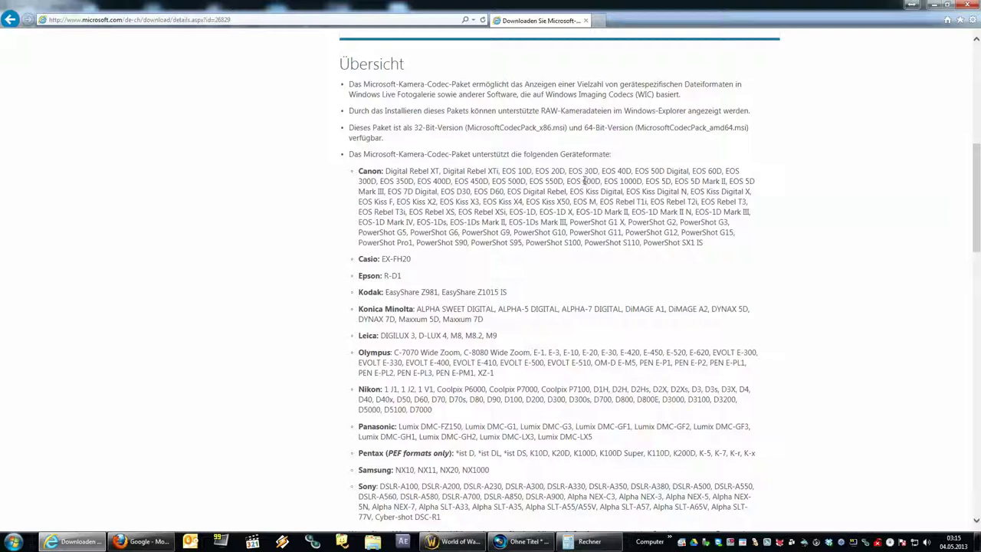
left_click_drag(567, 181, 601, 181)
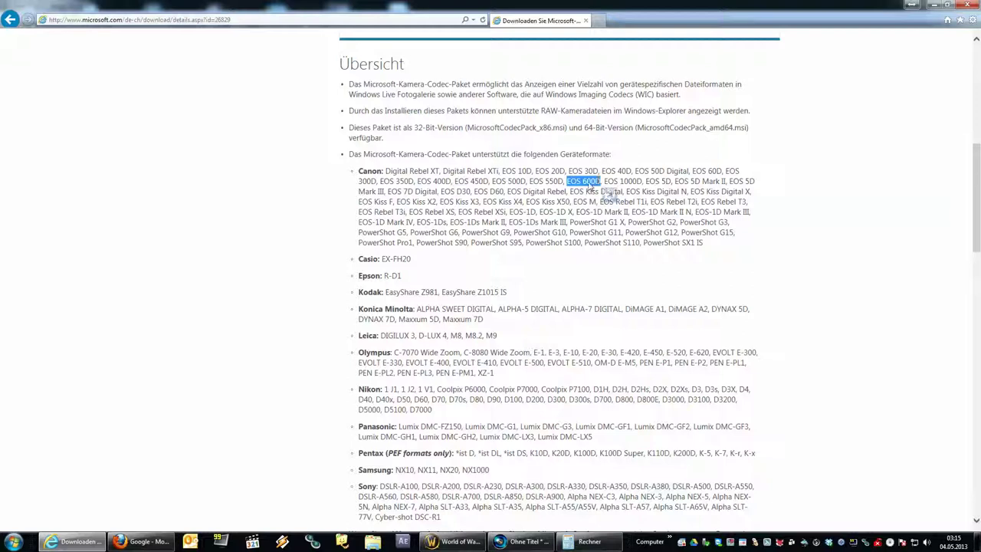
left_click(586, 185)
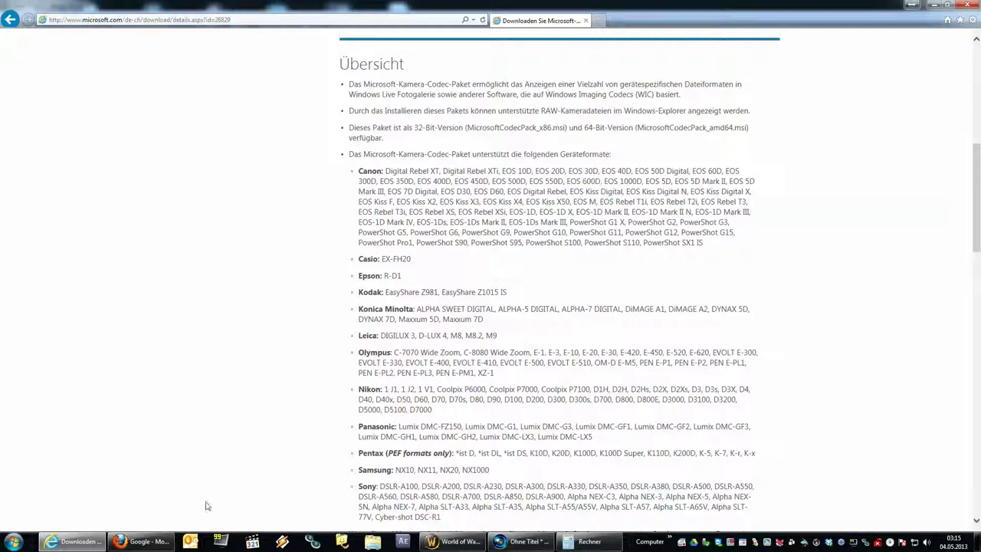
scroll(517, 412, "up", 6)
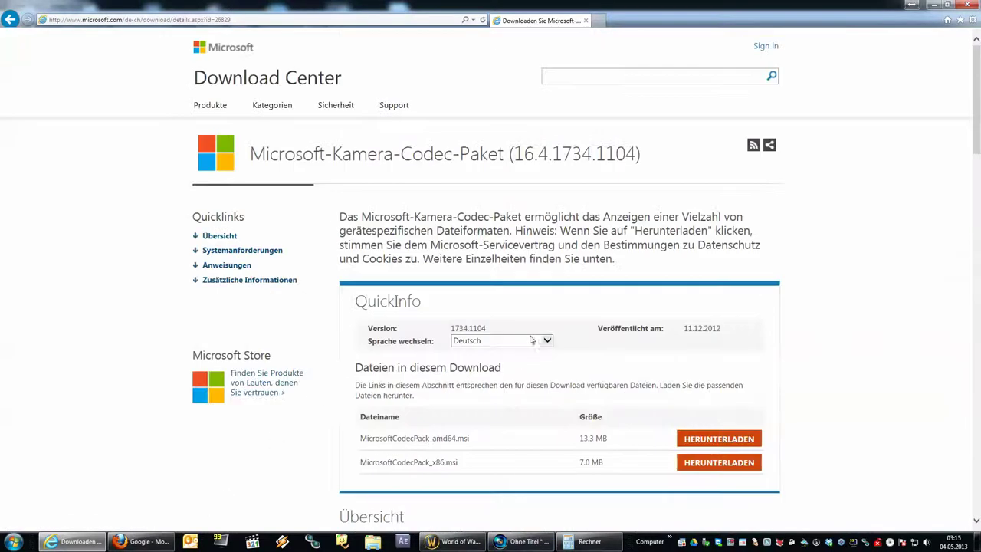
scroll(539, 451, "down", 1)
scroll(539, 451, "down", 4)
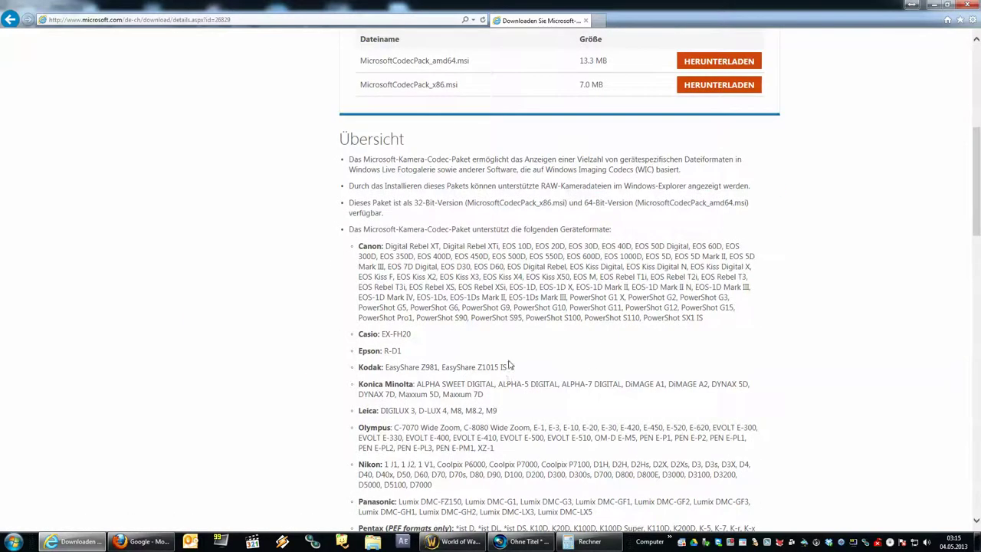
scroll(511, 365, "up", 4)
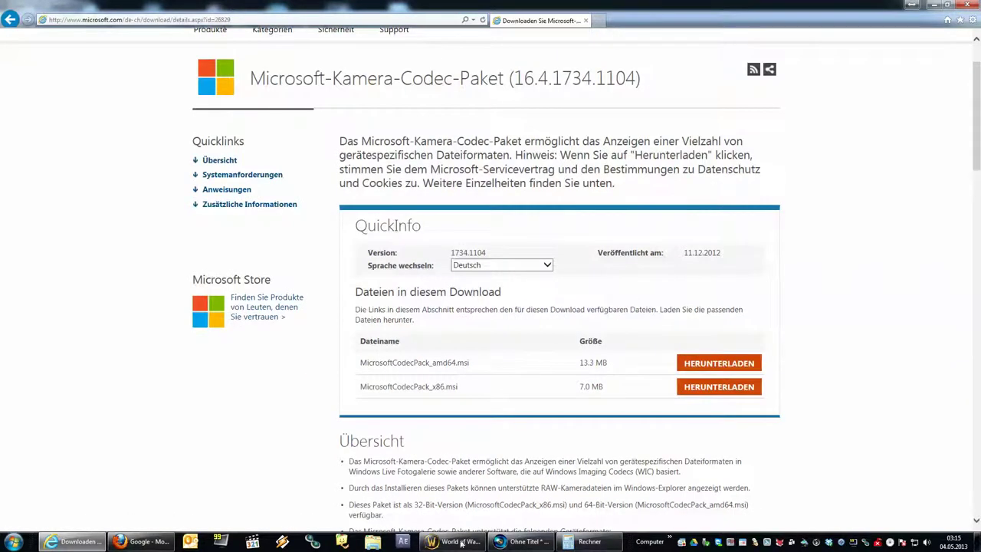
- Switch back to Vegas Pro and place all JPG photos of the jpg folder as a sequence at the start of the empty timeline
left_click(513, 542)
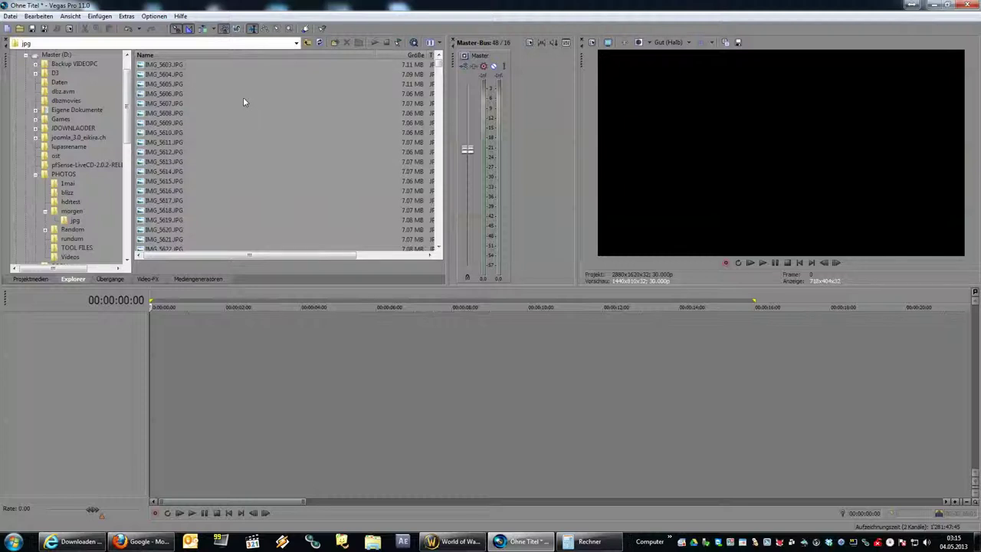
key("ctrl+a")
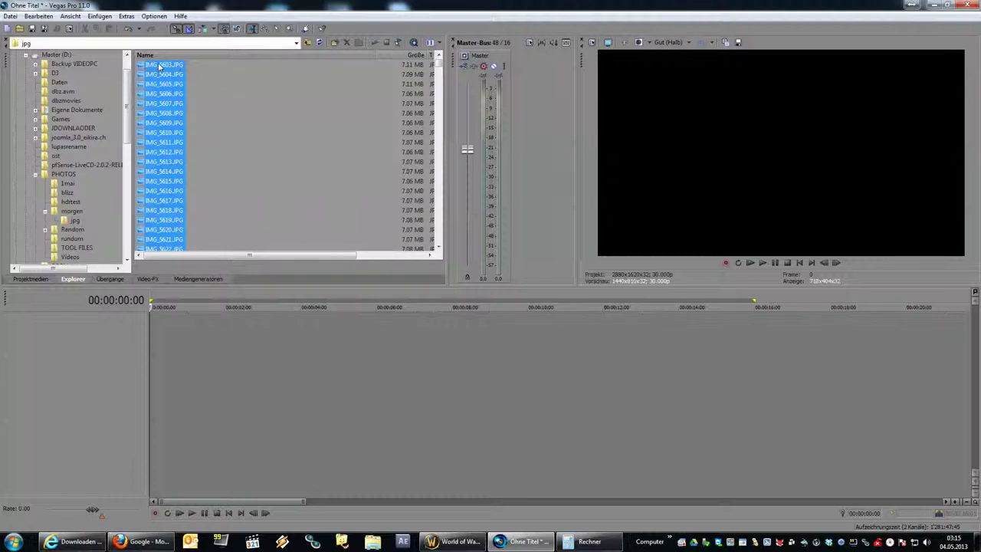
left_click_drag(160, 67, 153, 326)
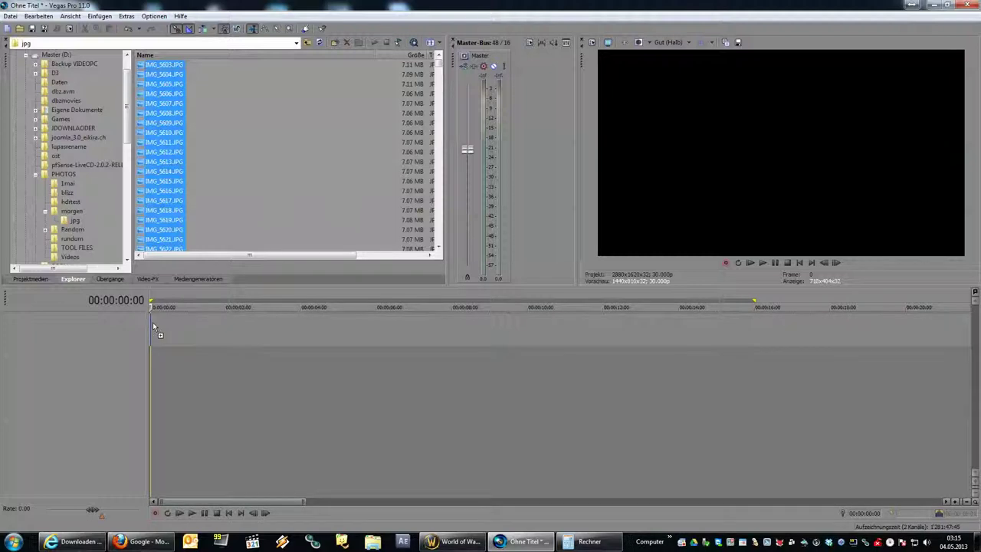
left_click_drag(153, 322, 153, 323)
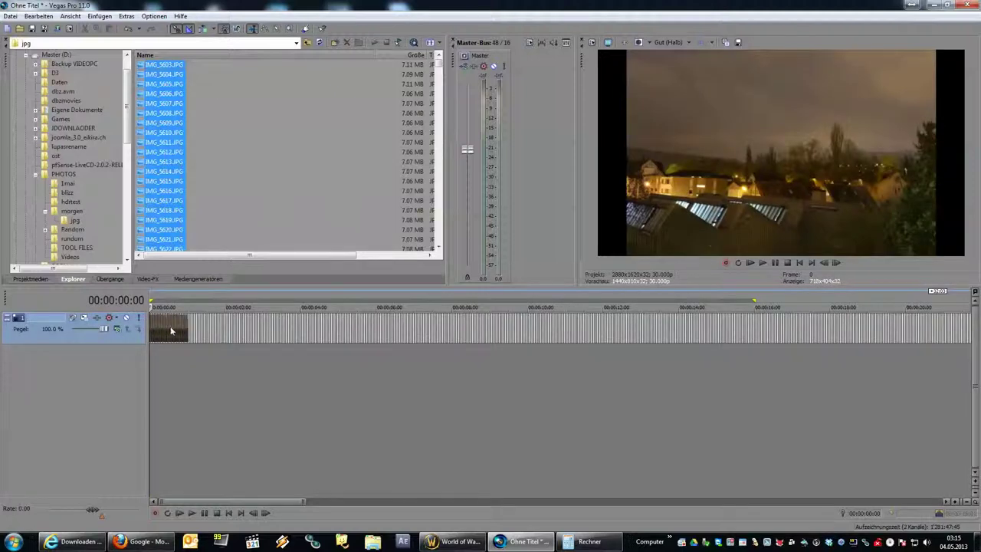
- Open the track motion settings (Trackanimation) of Track 1 and enlarge their window
mouse_move(288, 506)
left_mouse_down()
mouse_move(437, 502)
mouse_move(268, 501)
left_mouse_up()
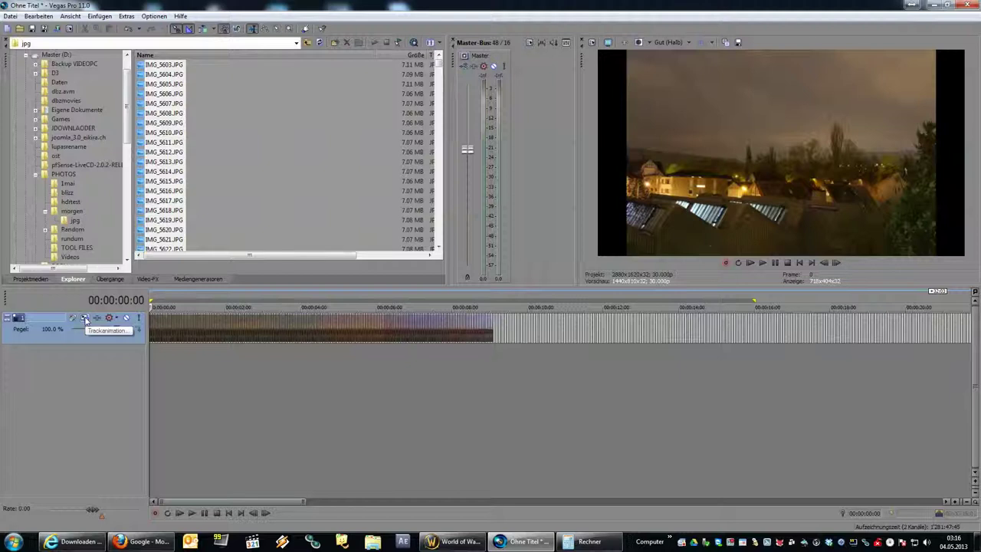
left_click(154, 351)
scroll(156, 352, "up", 5)
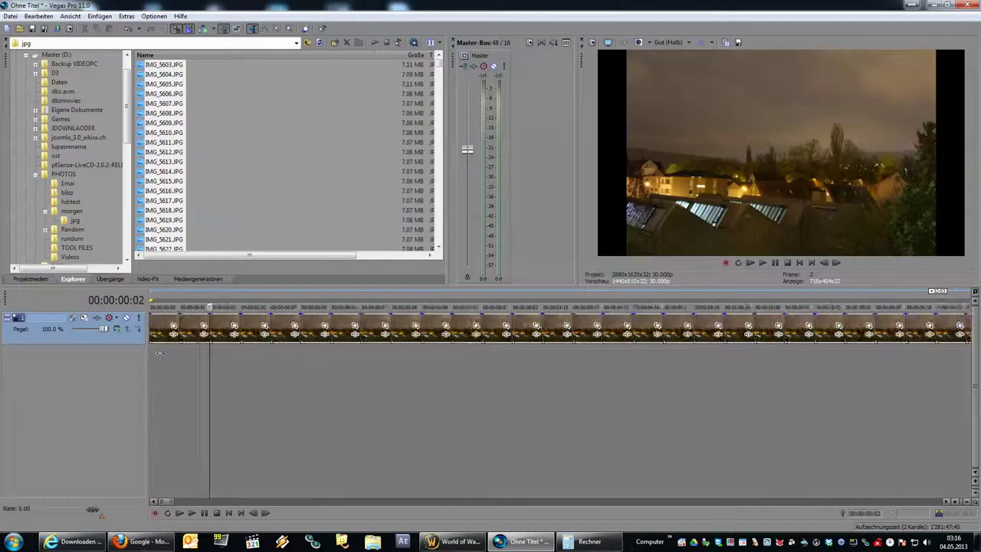
scroll(161, 355, "up", 5)
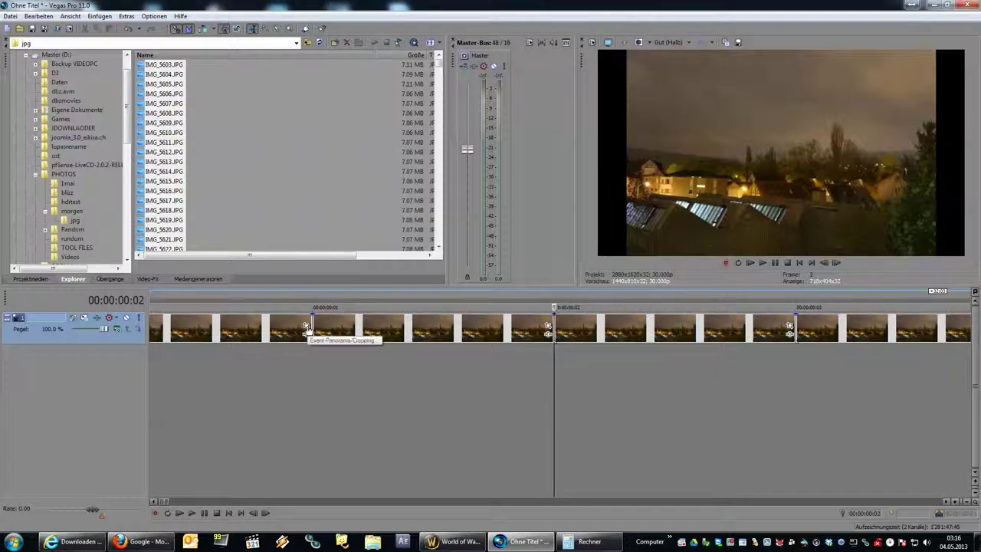
left_click(84, 319)
left_click_drag(345, 271, 265, 159)
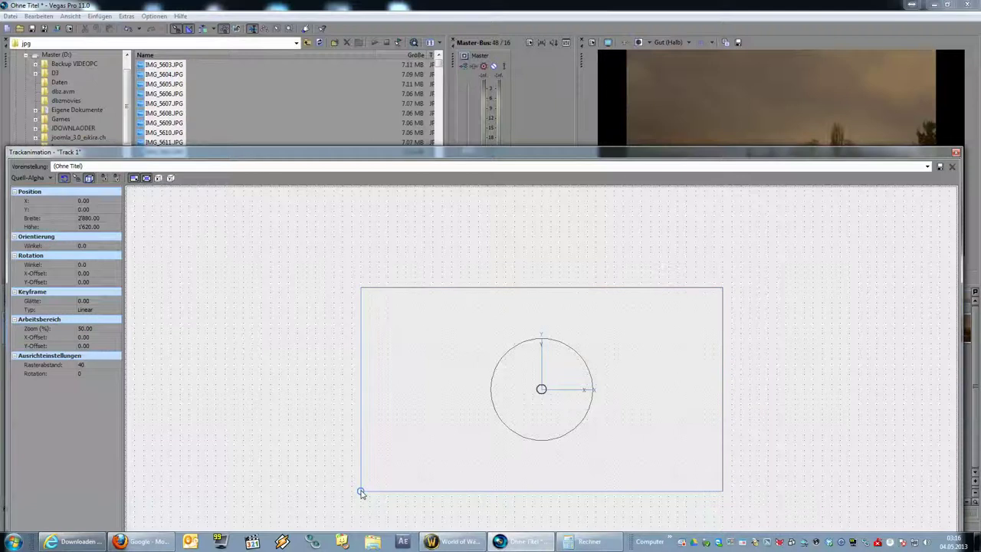
- Enlarge the track frame proportionally to a width (Breite) of 3'420
left_click_drag(362, 492, 328, 515)
left_click(90, 218)
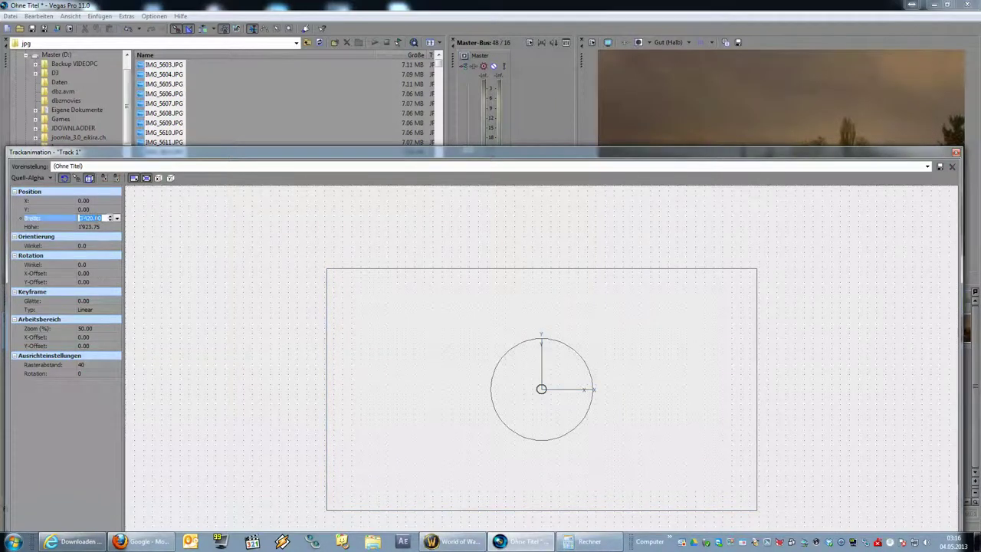
key("Up")
key("Up")
type("3'420")
key("Return")
left_click(430, 370)
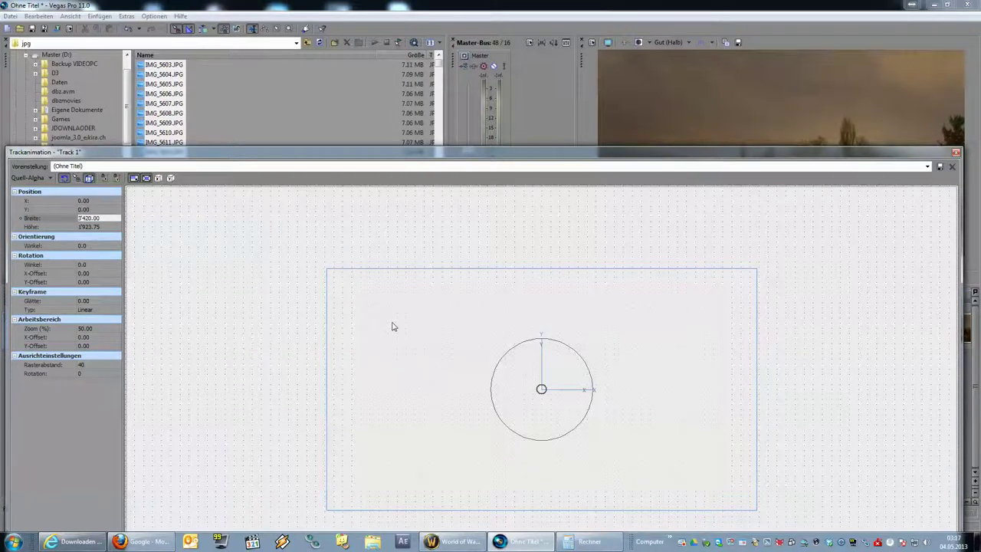
- Nudge the enlarged track frame vertically to a Y position of -24.39
key("Up")
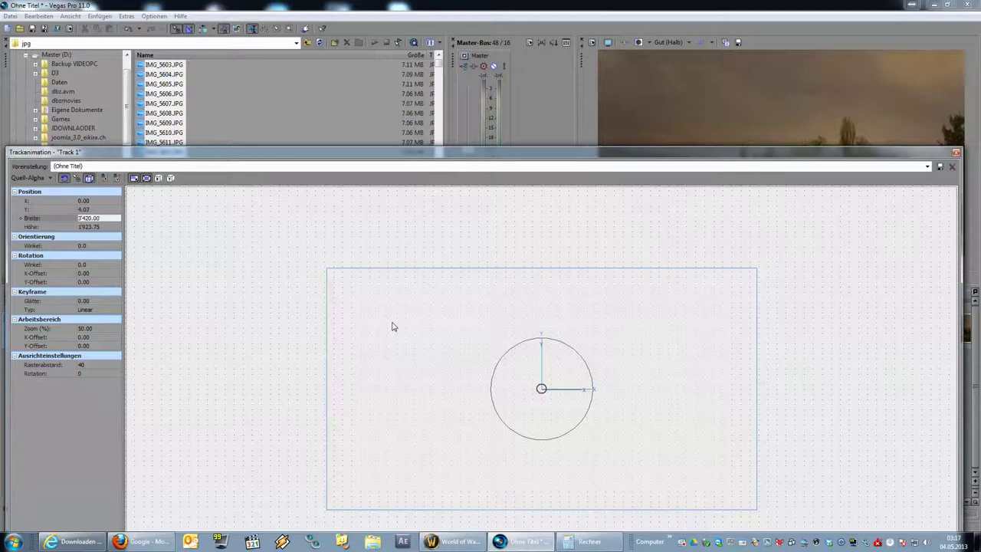
key("Down")
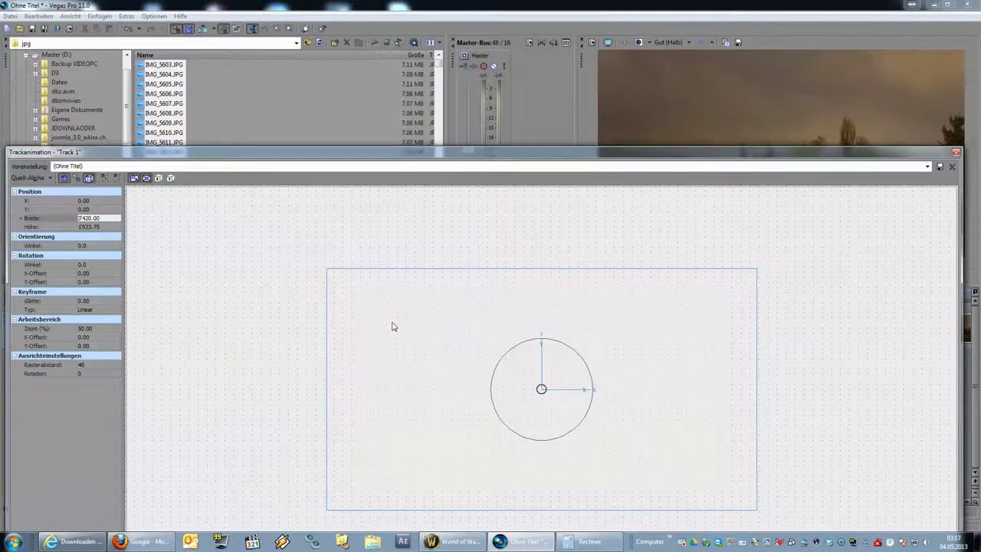
key("Up")
key("Up")
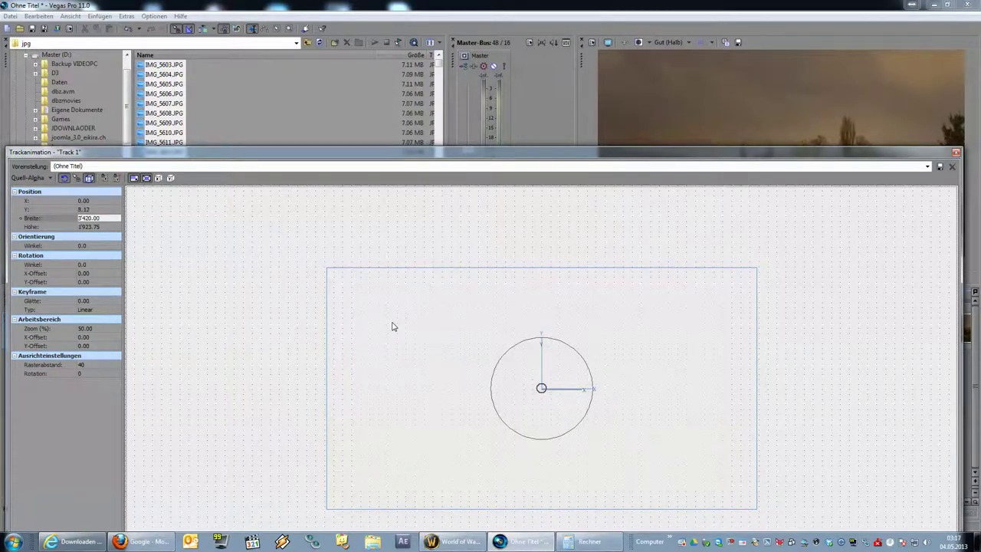
key("Up")
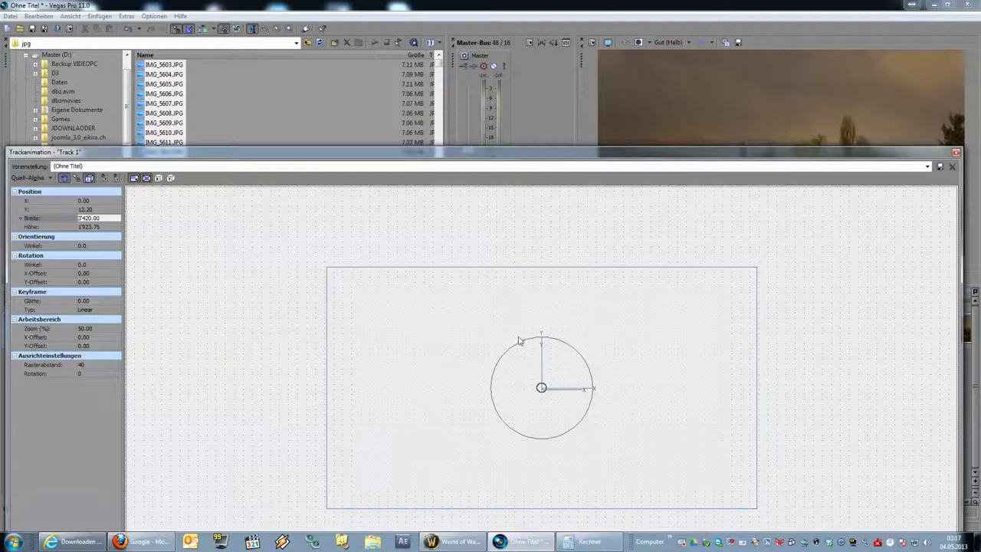
key("Down")
key("Down")
key("Down")
key("Down")
key("Down")
key("Down")
key("Down")
key("Down")
key("Down")
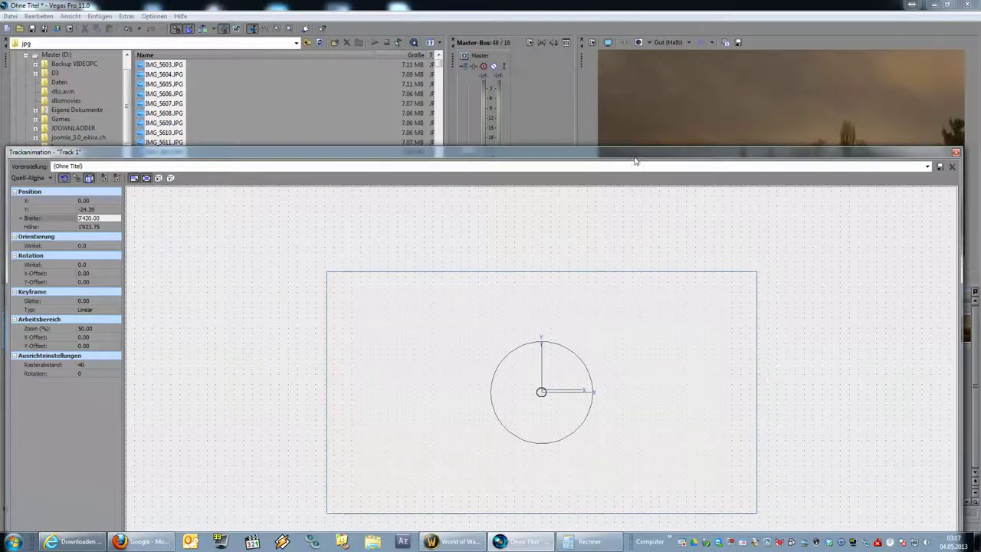
- Shift the enlarged track frame vertically to a lower position so the photo fills the preview's upper edge, and close the track motion settings
left_click_drag(635, 157, 534, 141)
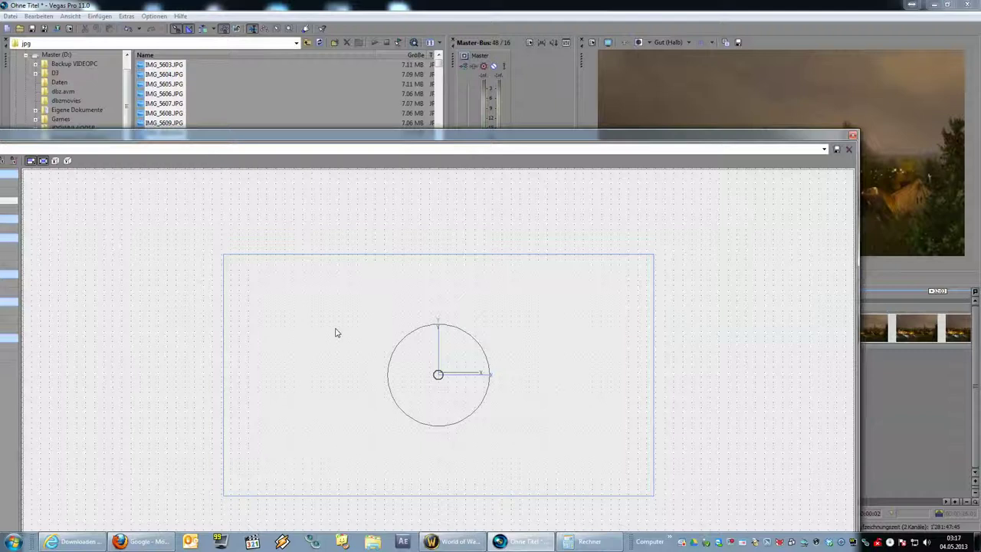
key("Down")
key("Down")
key("Down")
key("Down")
key("Down")
key("Down")
key("Down")
key("Down")
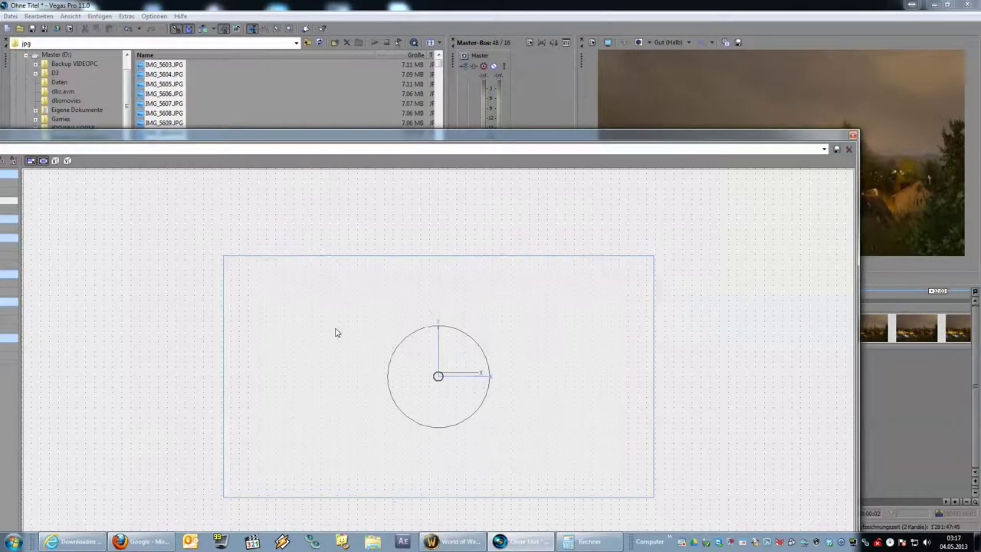
key("Down")
key("Down")
key("Down")
key("Down")
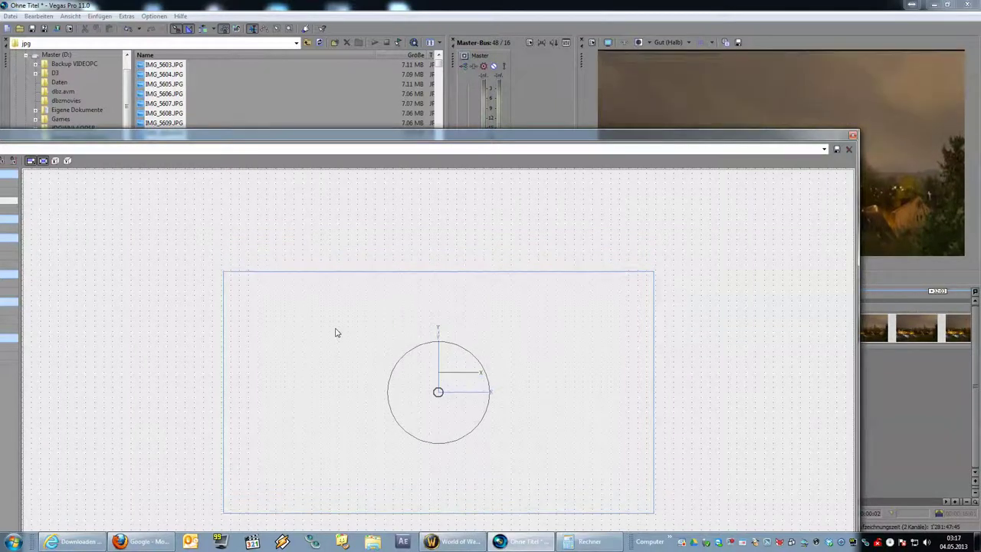
key("Up")
key("Up")
key("Up")
key("Up")
key("Up")
key("Up")
key("Up")
key("Up")
key("Up")
key("Up")
key("Up")
key("Up")
key("Up")
key("Up")
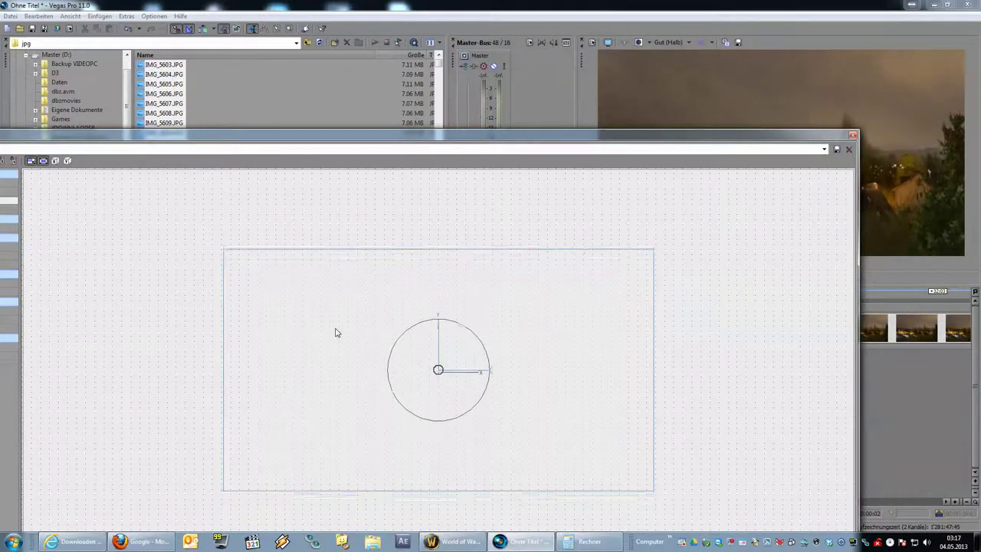
key("Up")
key("Up")
key("Up")
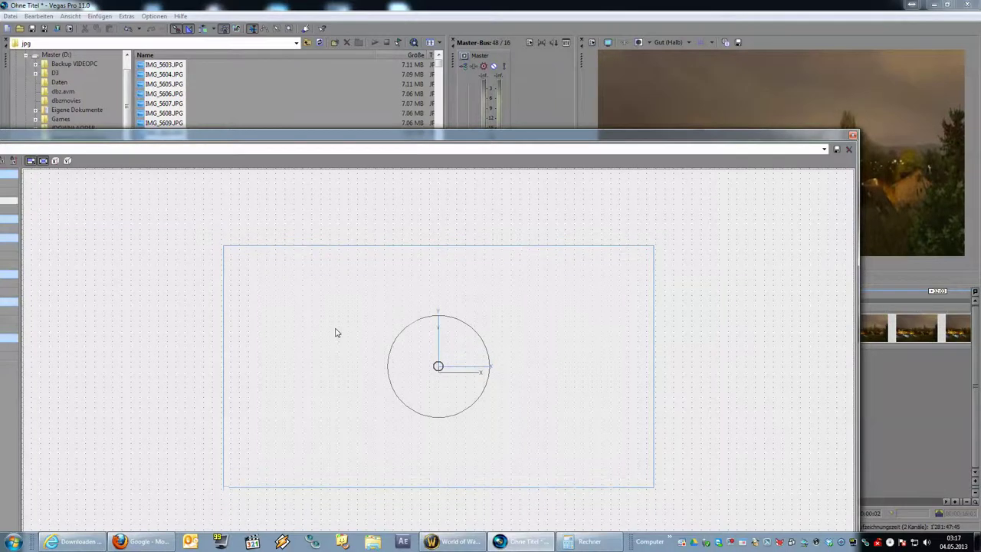
key("Down")
key("Down")
key("Down")
key("Down")
key("Down")
key("Down")
key("Down")
key("Down")
key("Down")
key("Down")
key("Down")
key("Down")
key("Down")
key("Down")
key("Down")
key("Down")
key("Down")
key("Down")
key("Down")
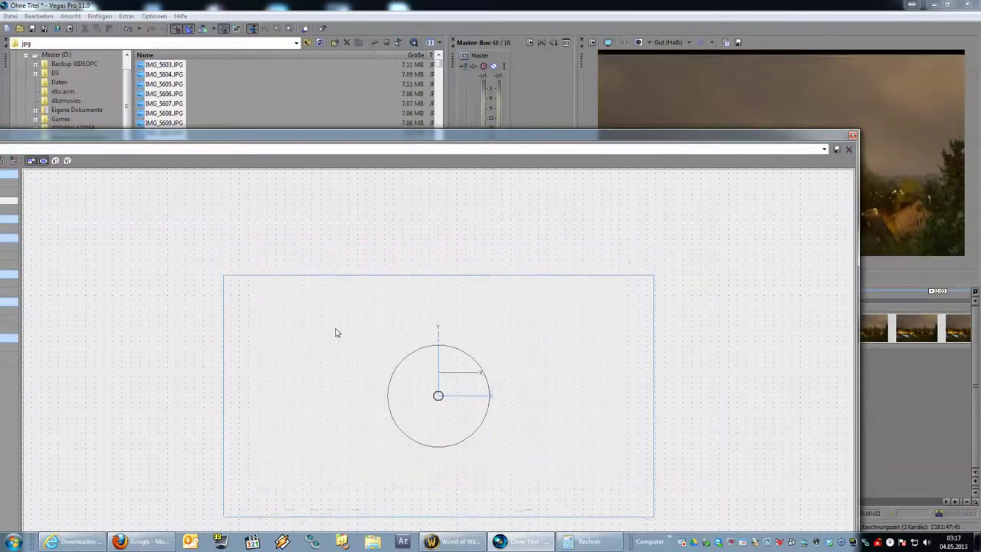
key("Up")
key("Up")
key("Up")
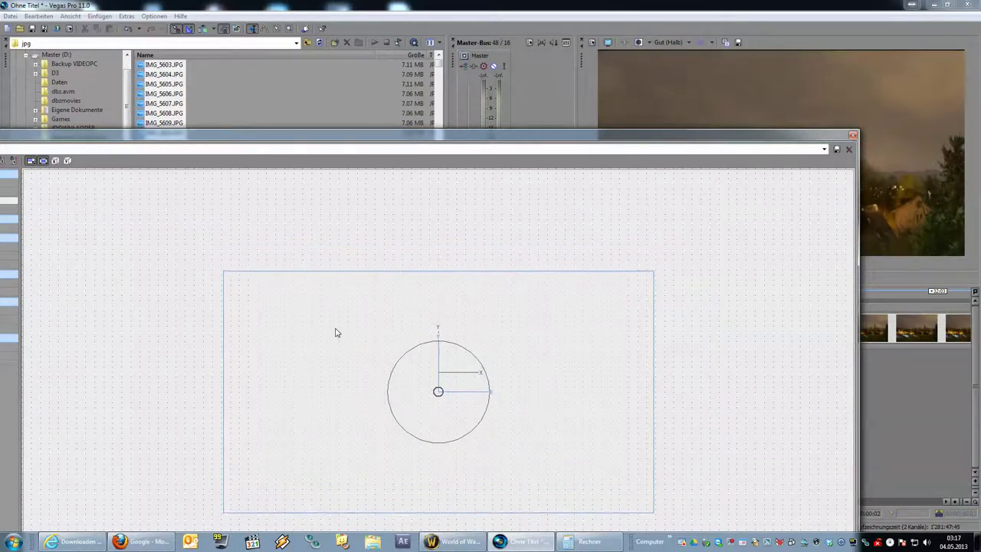
key("Up")
key("Up")
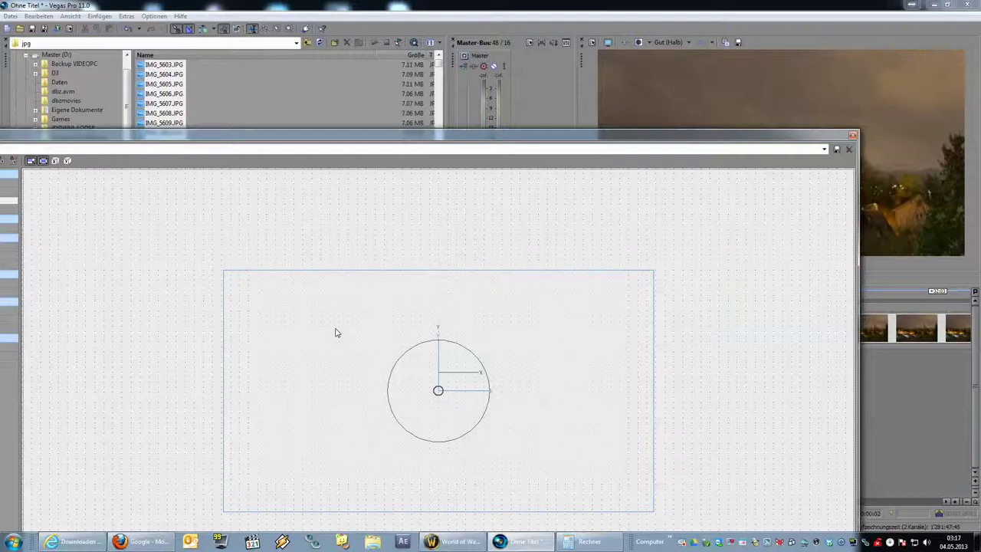
left_click(853, 136)
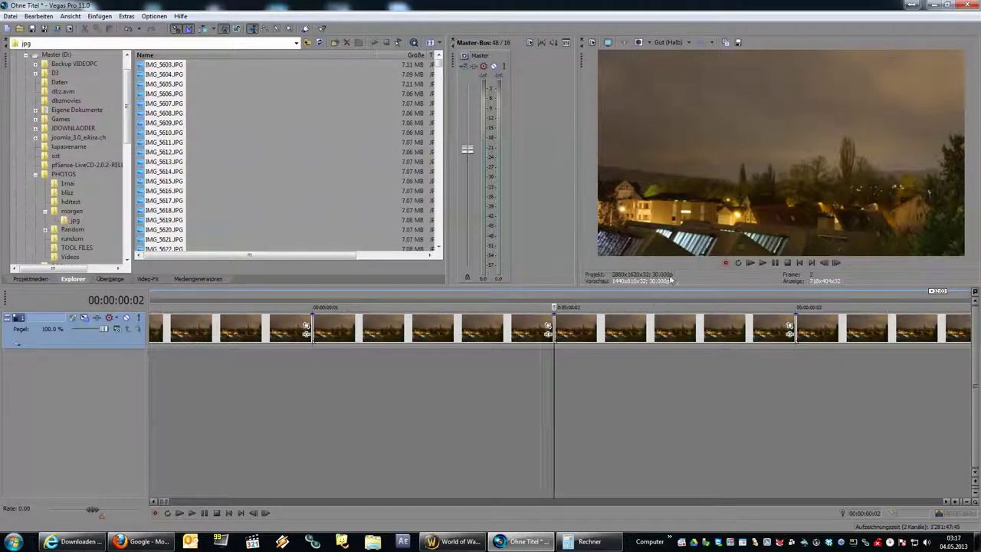
- Return the cursor to the start of the timeline and save the project under the file name test
left_click(277, 374)
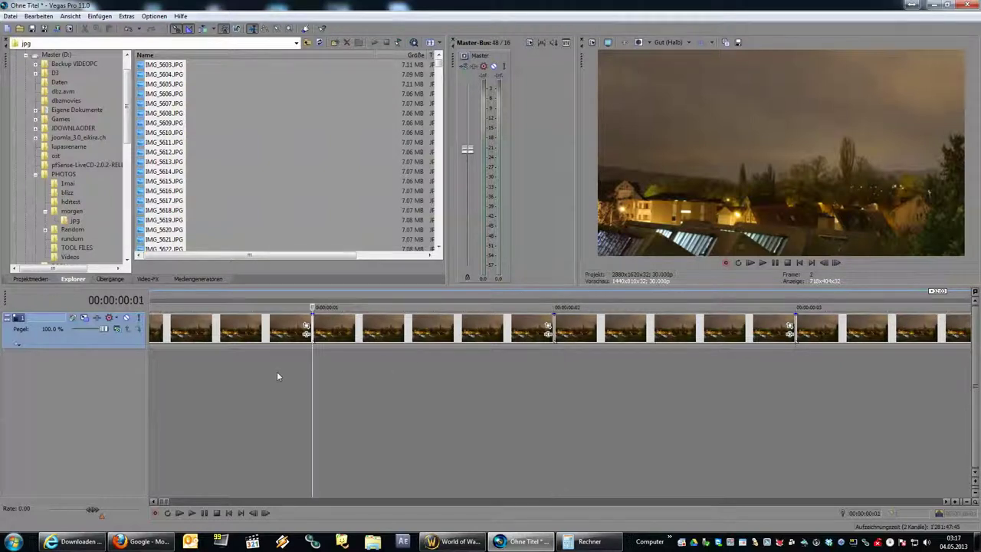
key("ctrl+Home")
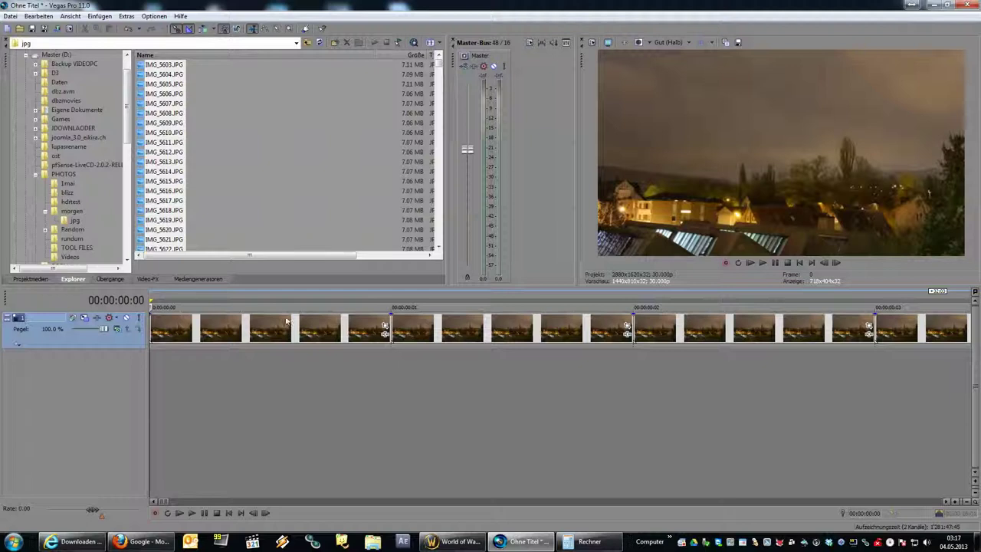
left_click(10, 16)
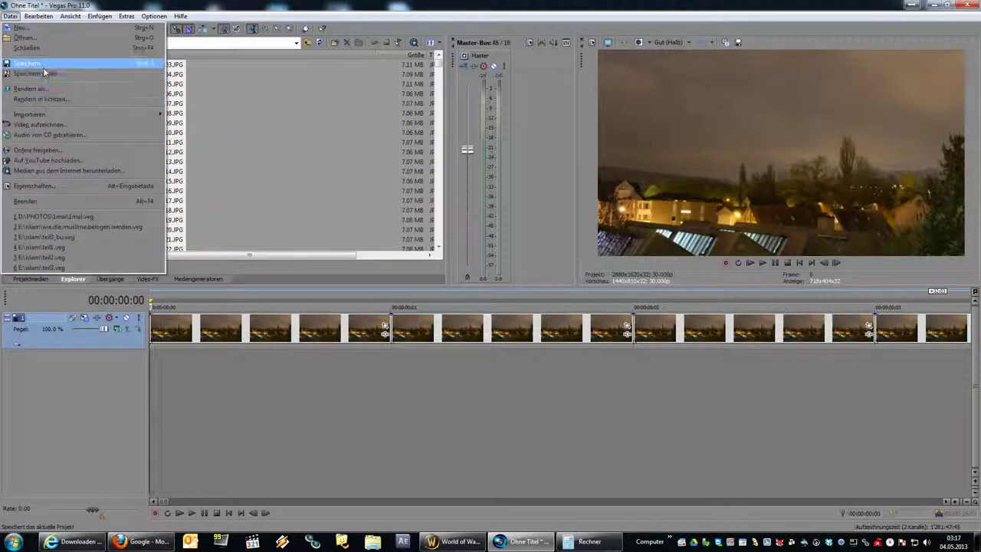
left_click(38, 74)
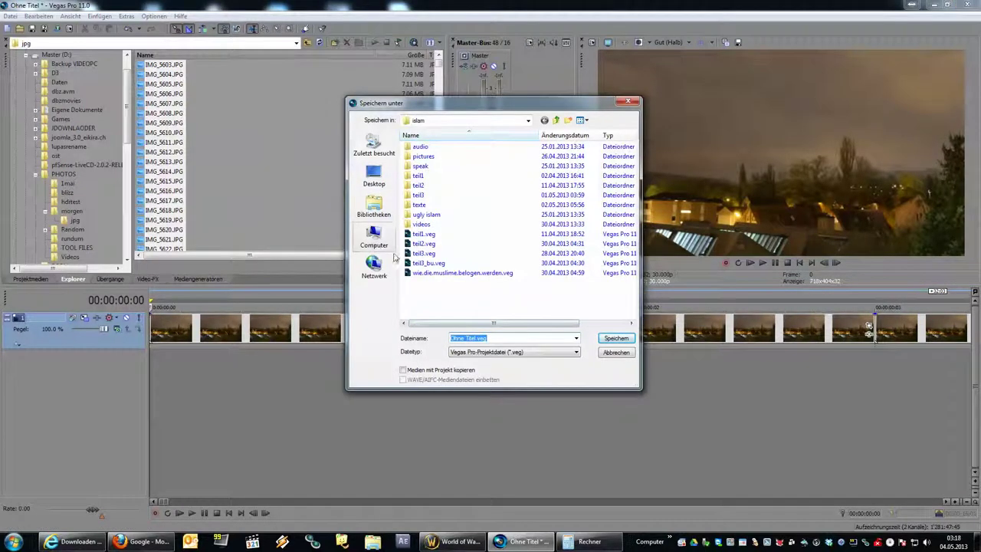
type("test")
key("Return")
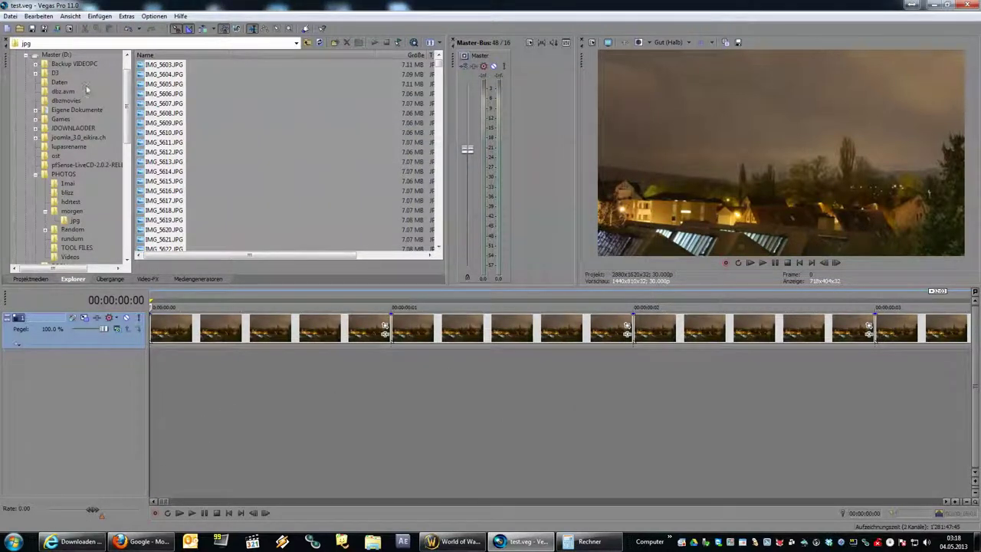
- Open the render settings (Rendern als) and choose the 1620p sRGB template of the Video für Windows (*.avi) format
left_click(10, 16)
left_click(55, 89)
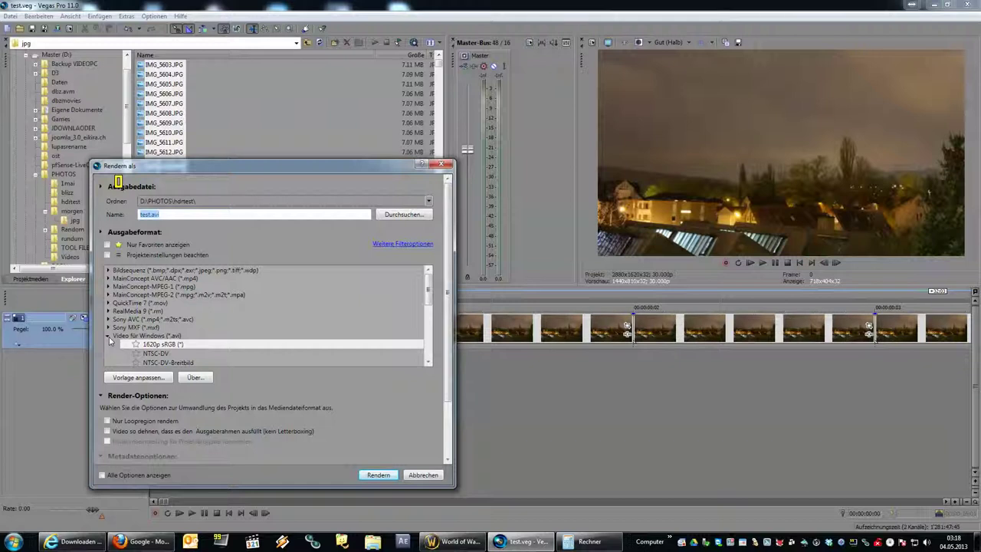
left_click(110, 338)
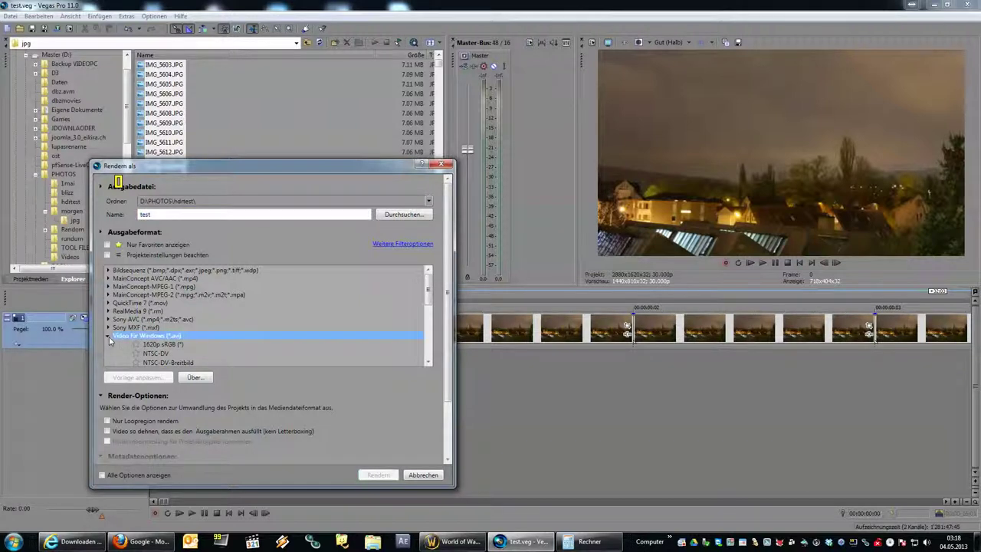
scroll(129, 355, "down", 2)
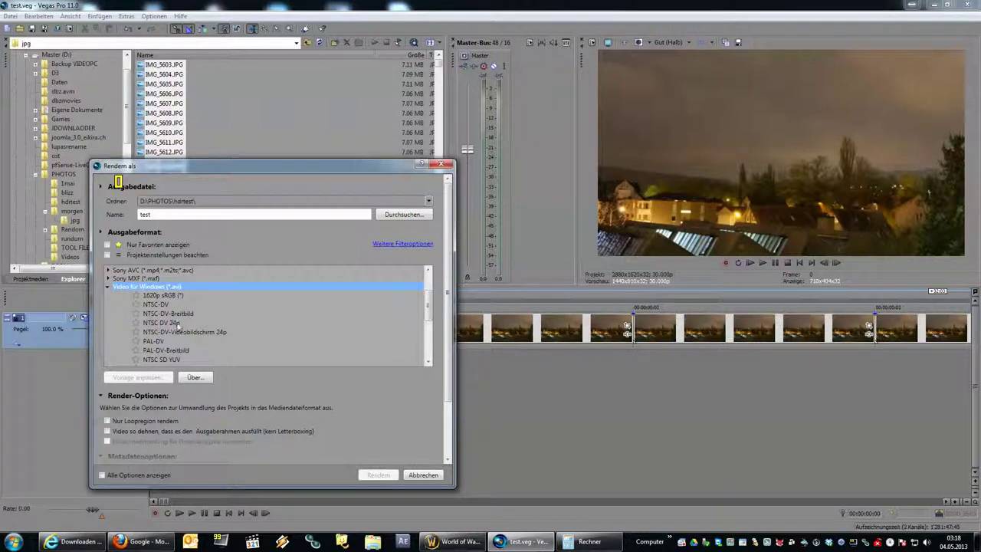
scroll(201, 358, "down", 3)
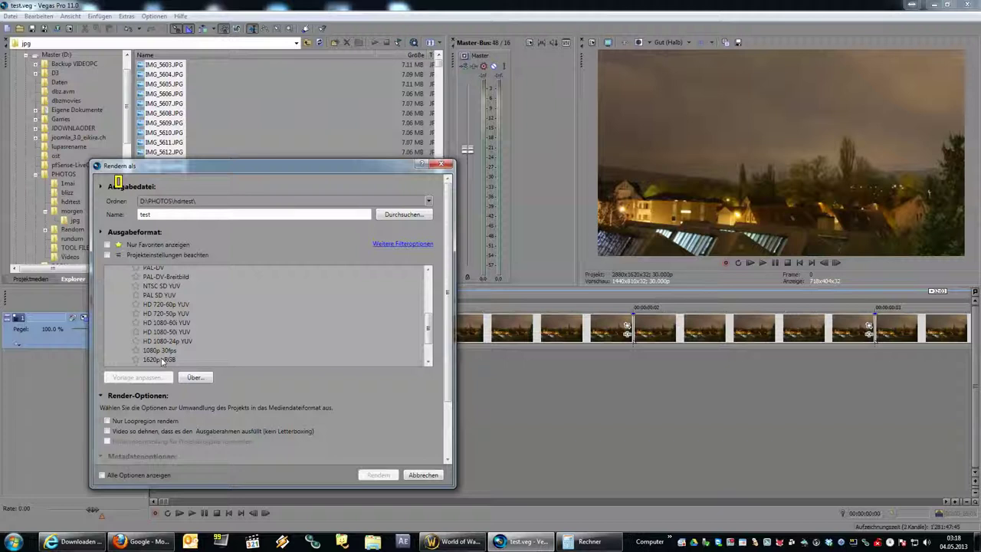
left_click(162, 360)
- Customize the 1620p sRGB render template with a frame rate (Framerate) of 30
left_click(153, 377)
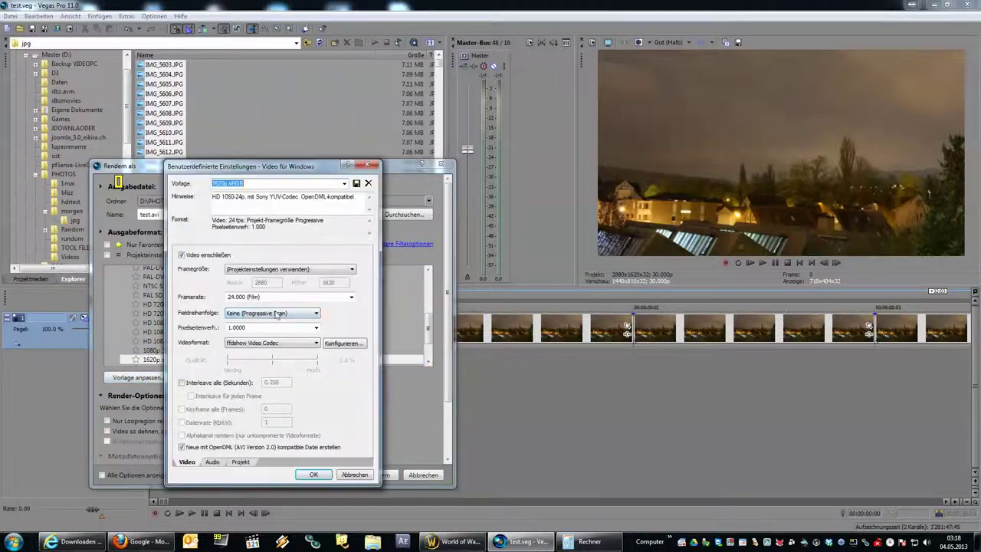
left_click(272, 297)
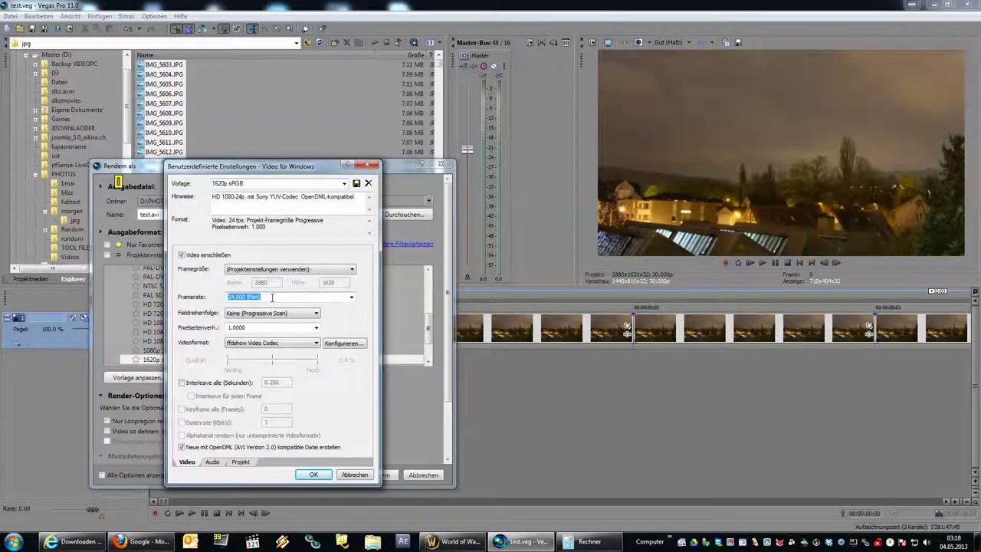
type("30")
left_click(350, 298)
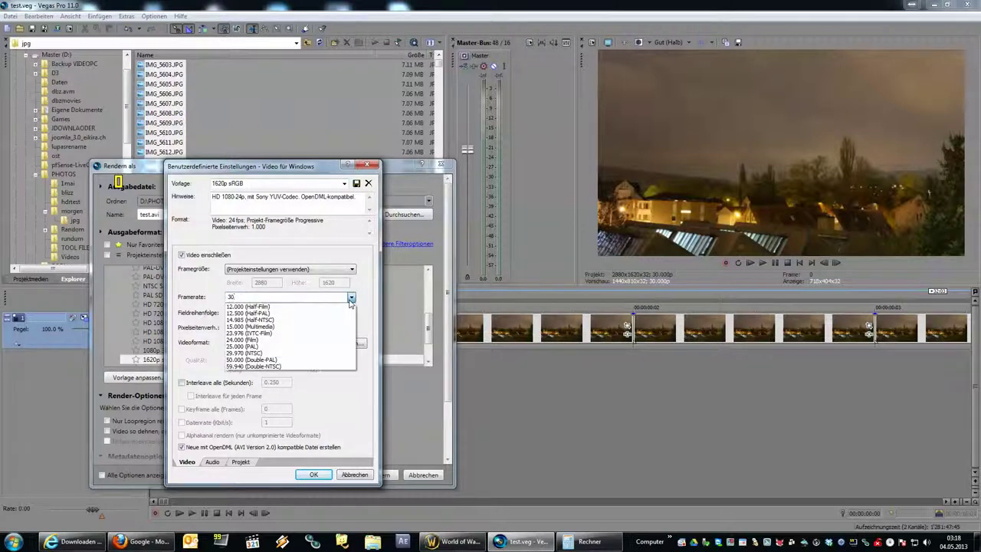
left_click(350, 300)
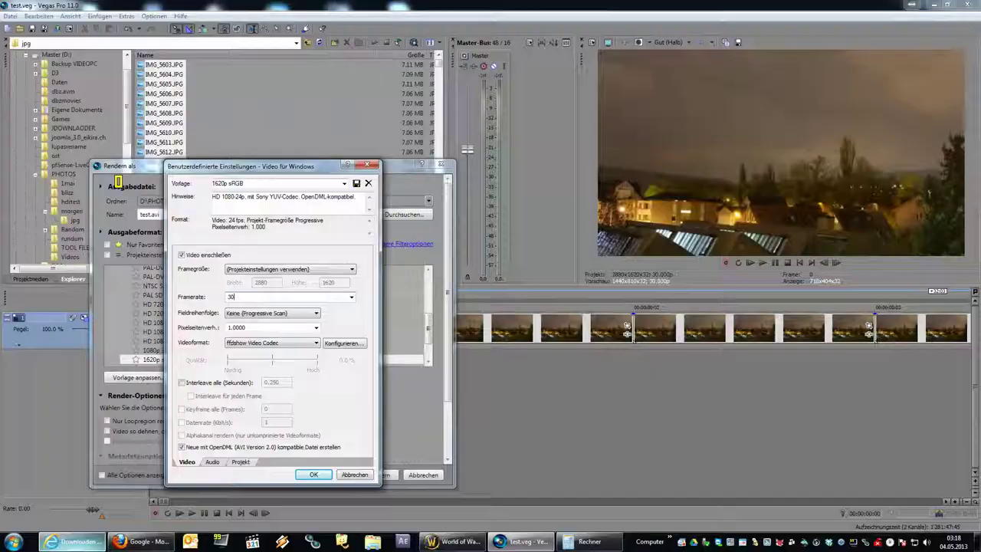
- Switch to Internet Explorer, open Google and search for "ffdshow download"
left_click(77, 541)
left_click(203, 19)
type("g")
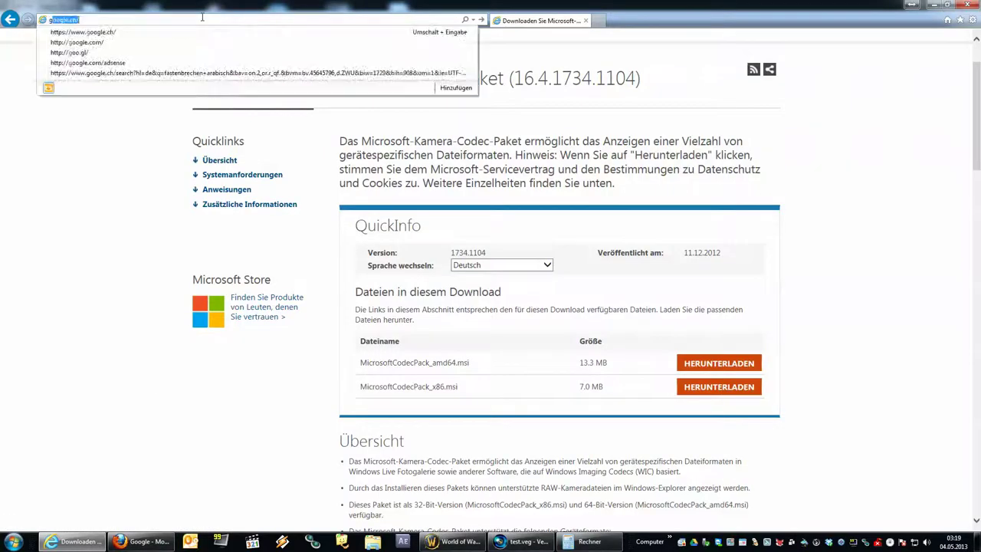
type("oo")
key("Return")
type("ffdshow")
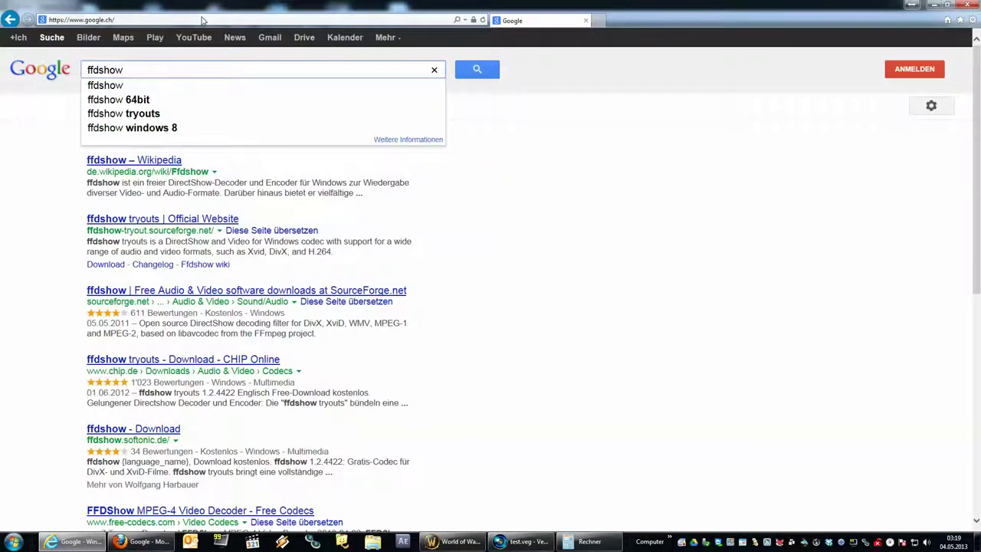
type(" download")
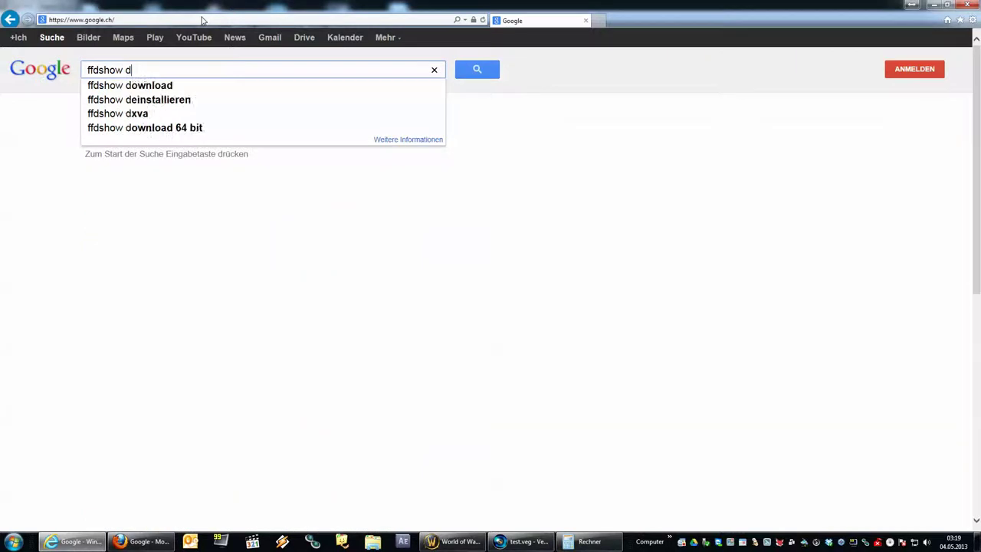
key("Return")
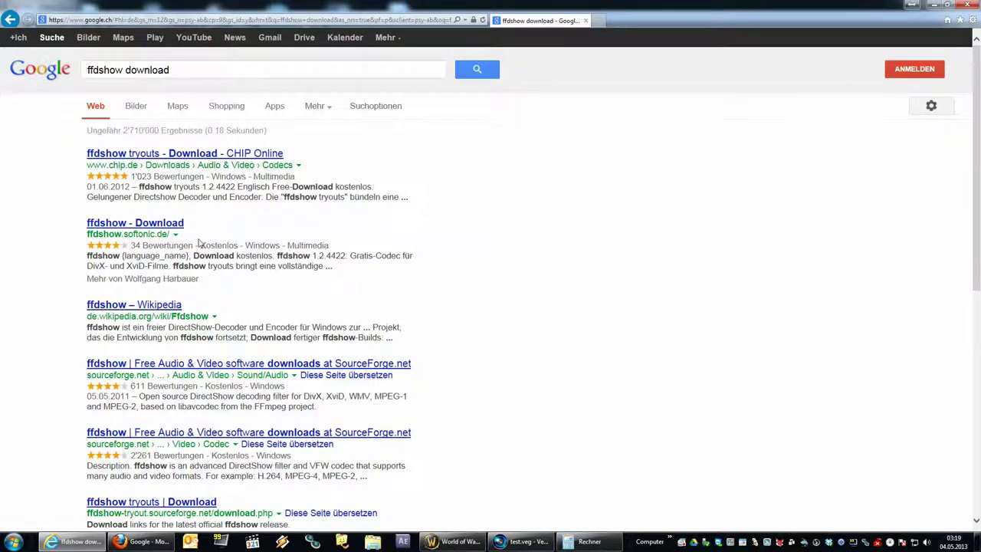
- Open the ffdshow project page on SourceForge from the search results and locate its installer download
scroll(199, 242, "down", 1)
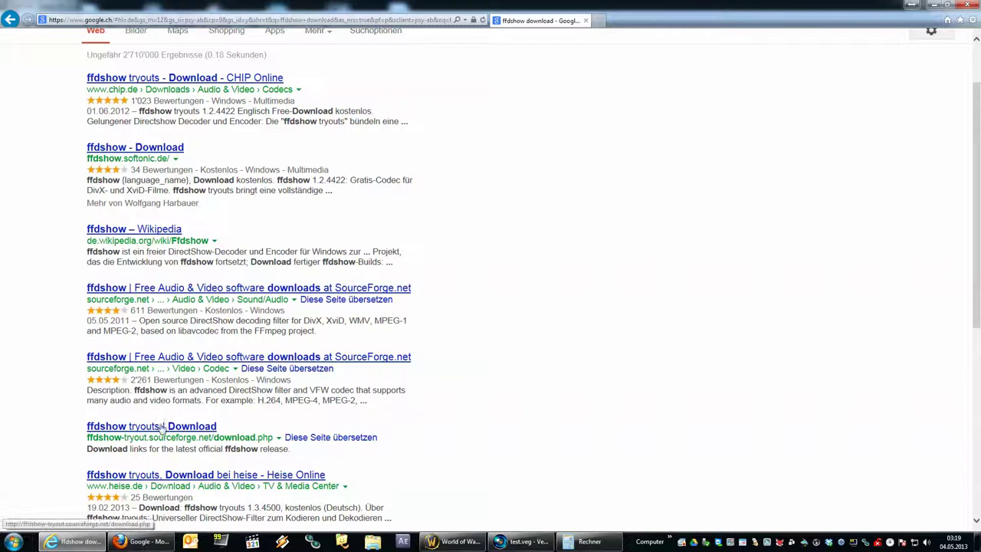
scroll(161, 427, "up", 1)
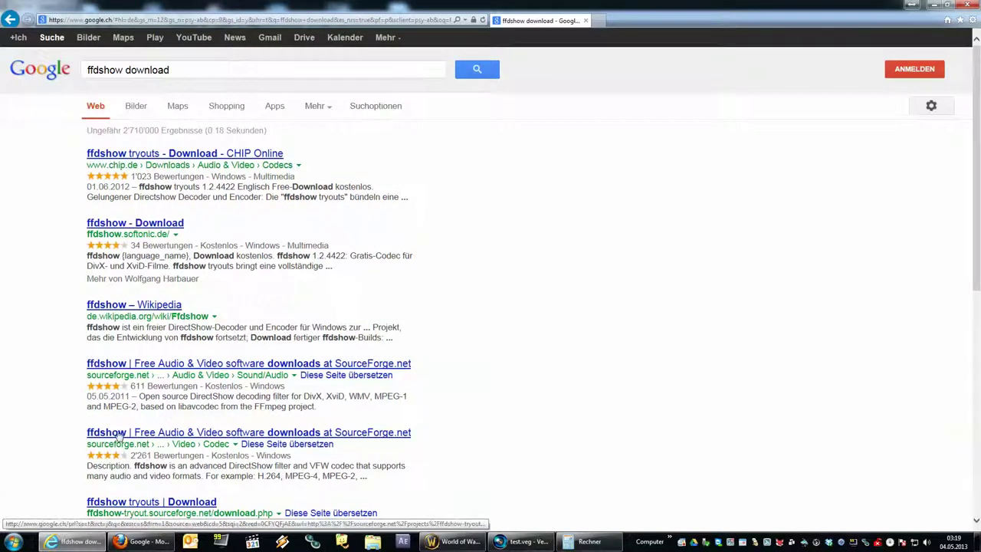
left_click(119, 434)
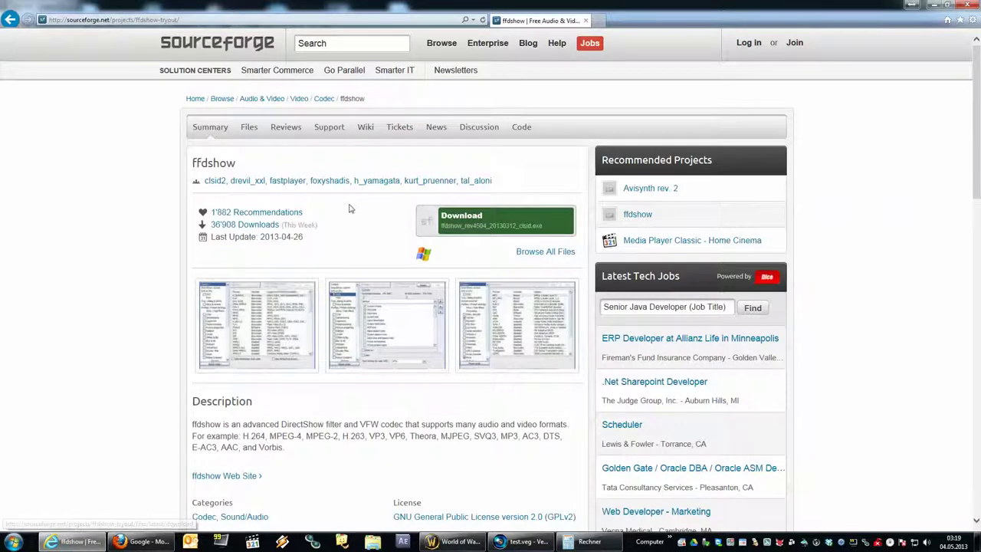
left_click(492, 226)
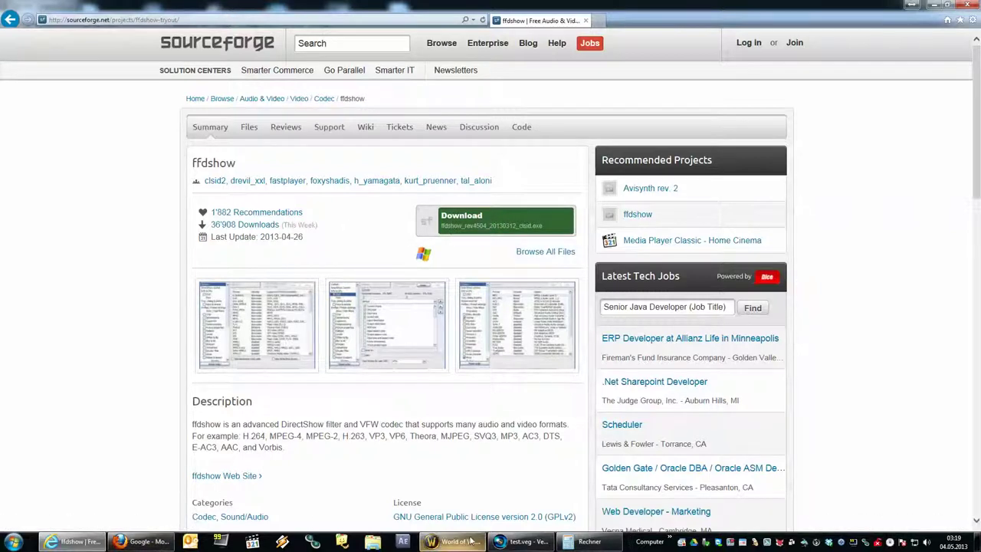
- Switch back to Vegas Pro, reposition the custom render settings dialog and review its audio and video settings
mouse_move(514, 543)
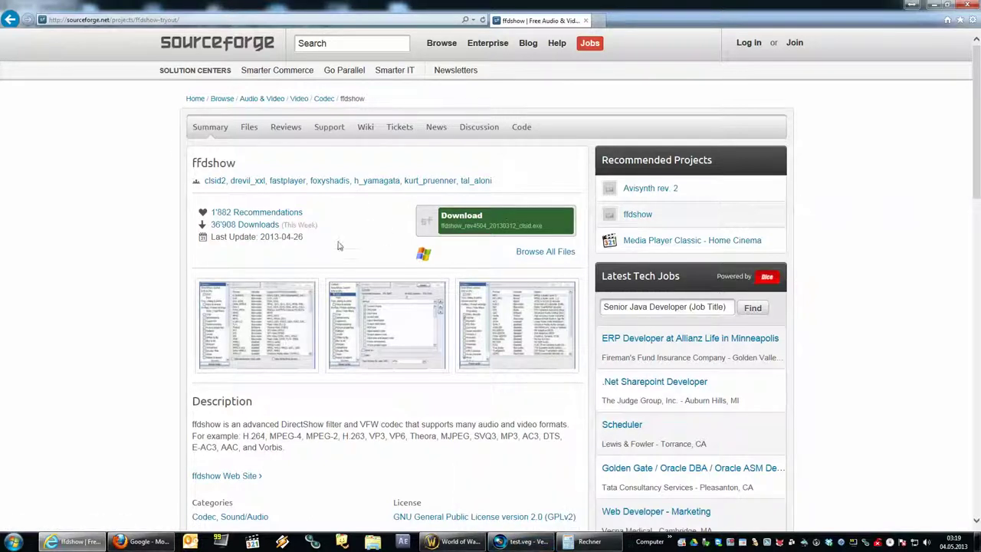
left_click(528, 541)
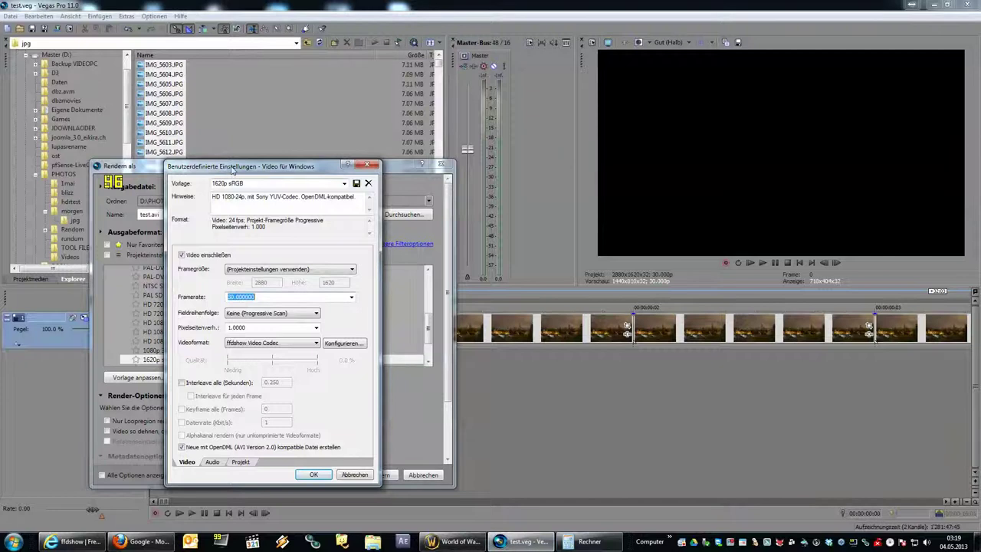
left_click_drag(232, 171, 294, 135)
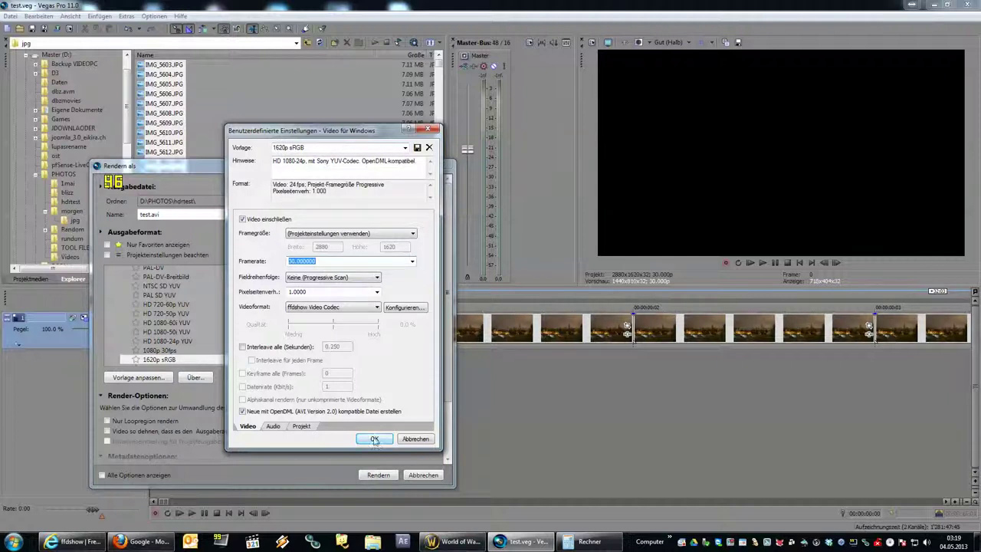
left_click(286, 429)
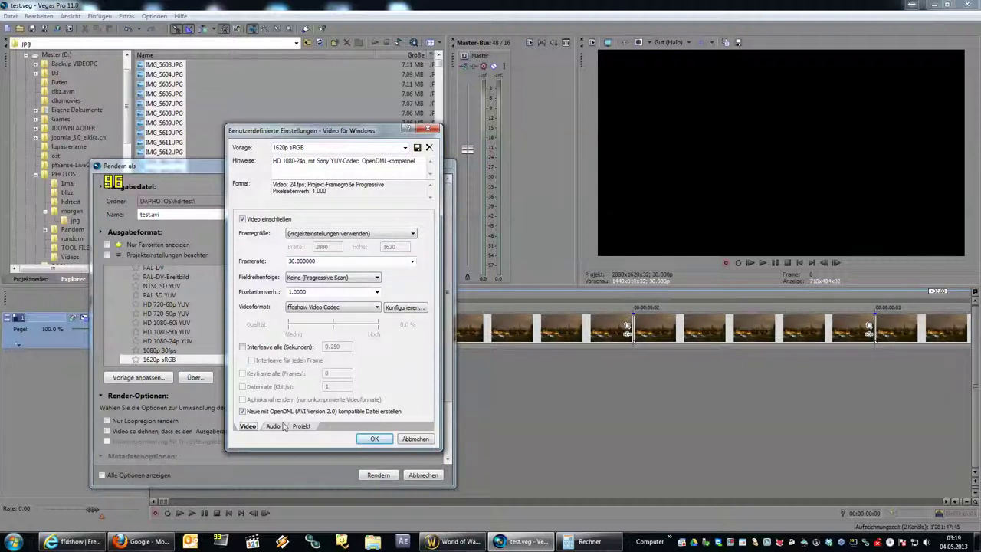
left_click(274, 426)
left_click(252, 427)
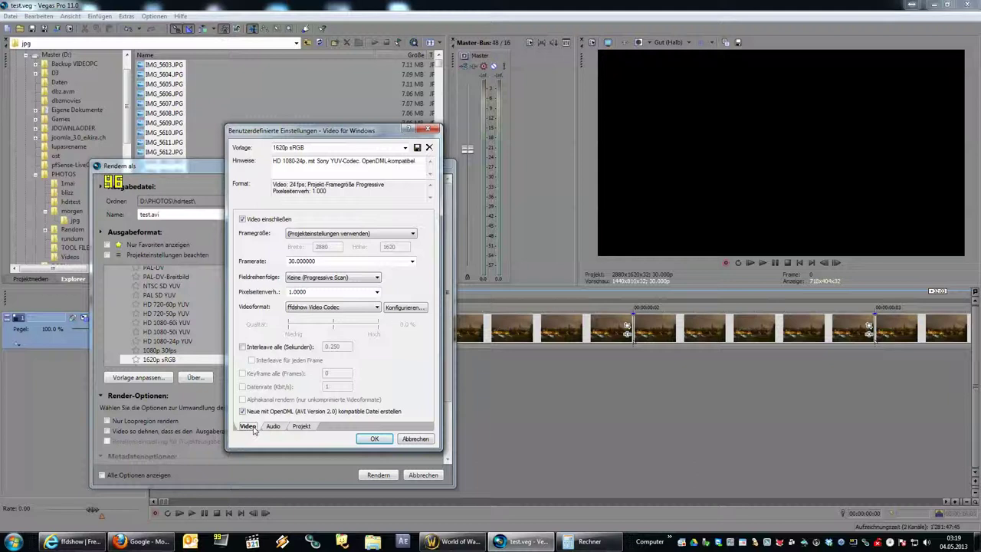
- Accept the custom render settings and check the output folder D:\PHOTOS\hdrtest and file name test.avi
left_click(368, 441)
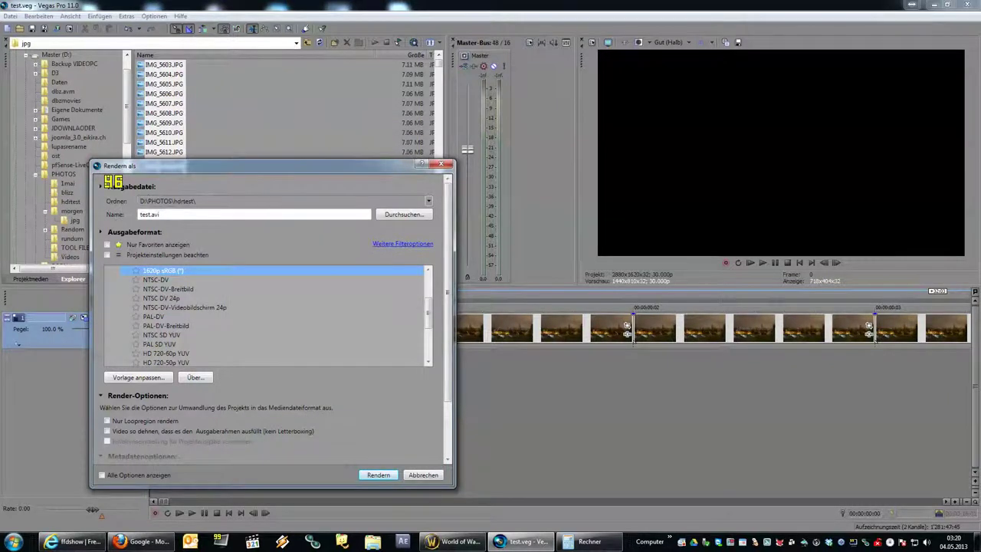
left_click(168, 201)
left_click(223, 216)
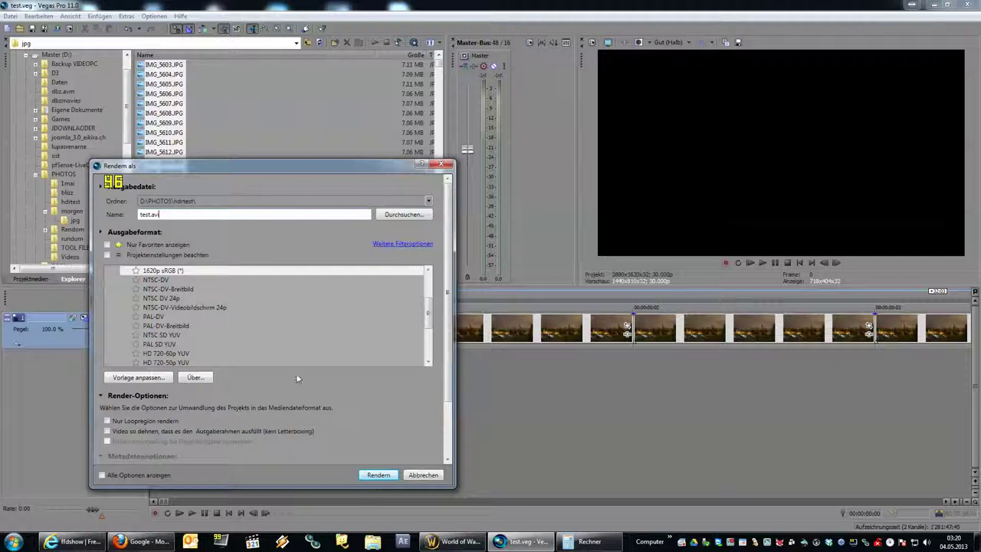
left_click(378, 475)
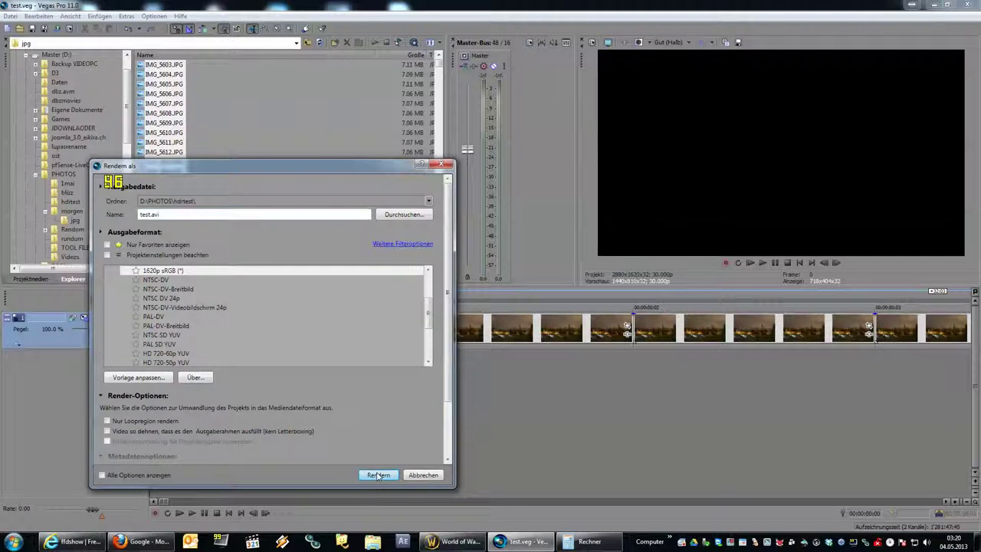
left_click(376, 472)
- Configure the template's ffdshow video codec with the FFV1 encoder and RGB32 colorspace, and accept the settings
left_click(146, 378)
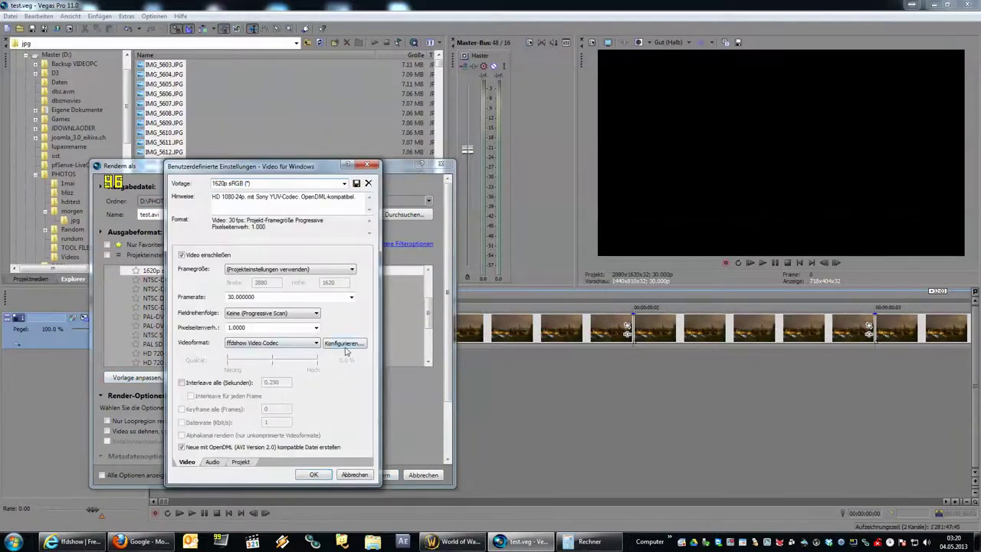
left_click(340, 342)
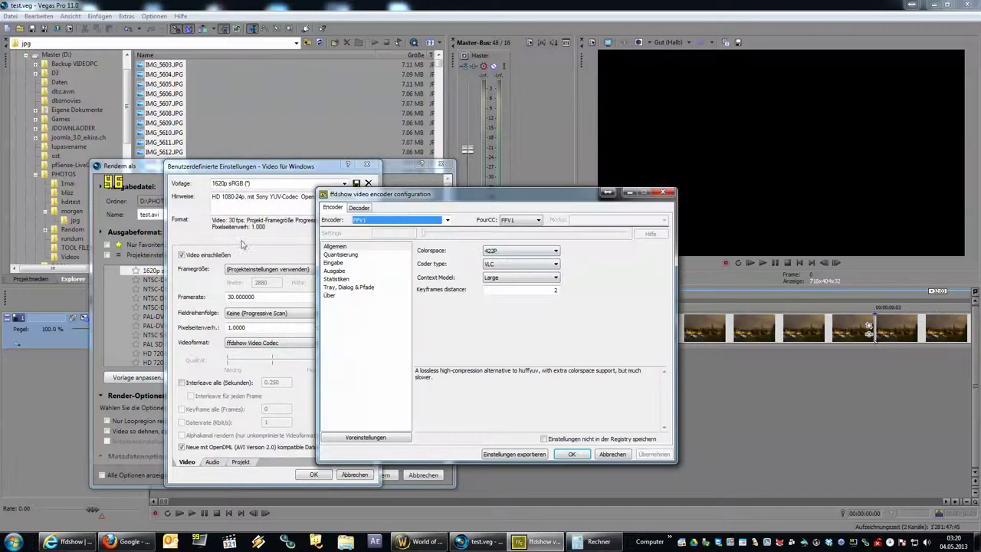
left_click(377, 221)
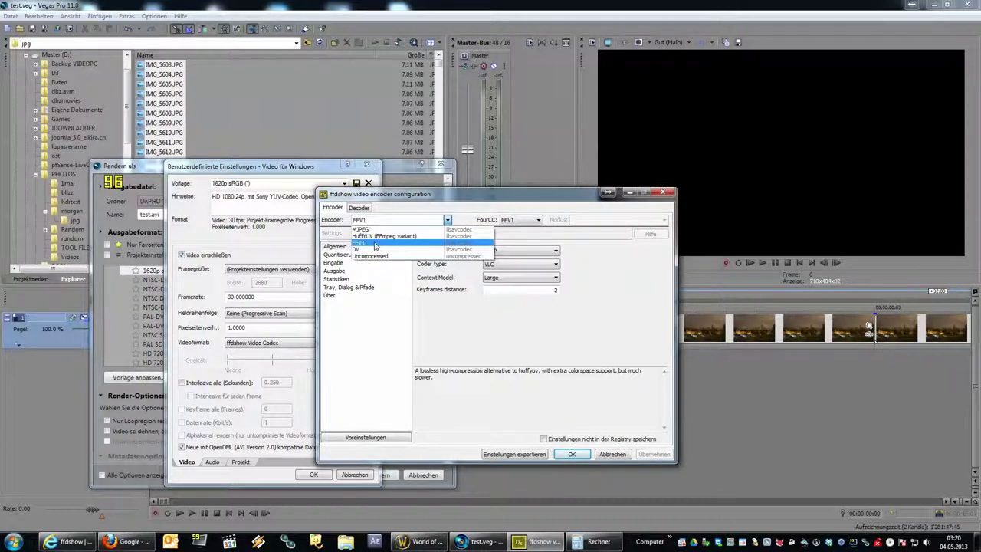
left_click(375, 246)
left_click(502, 253)
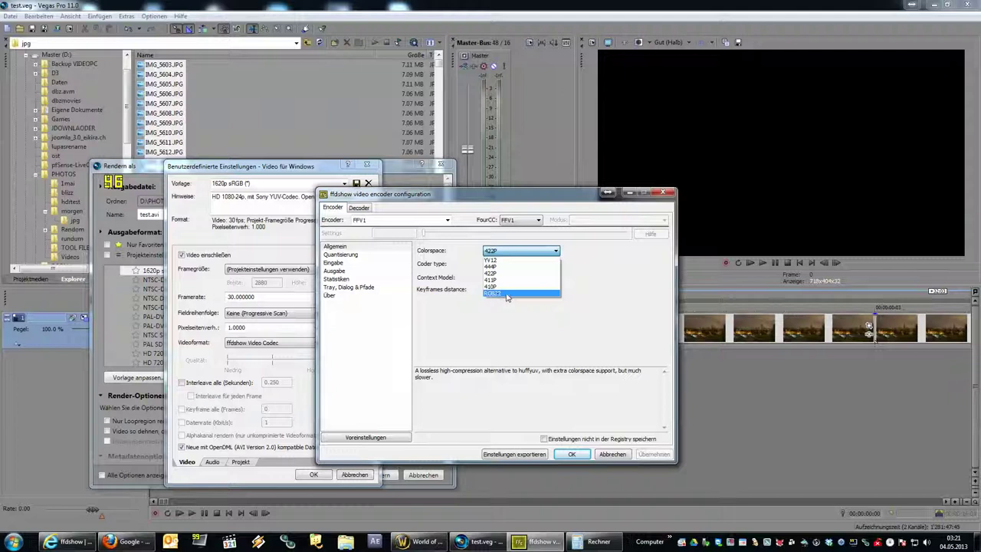
left_click(500, 295)
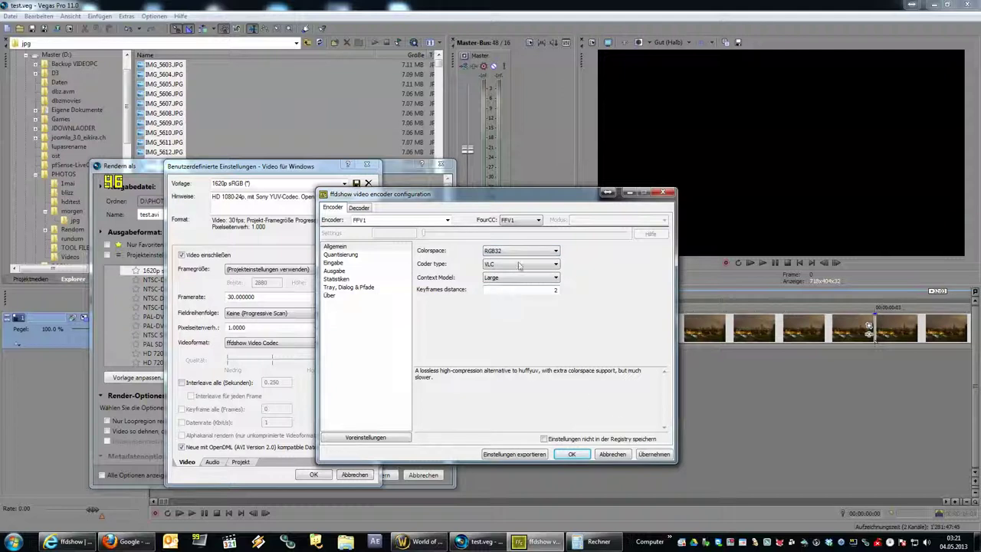
left_click(653, 454)
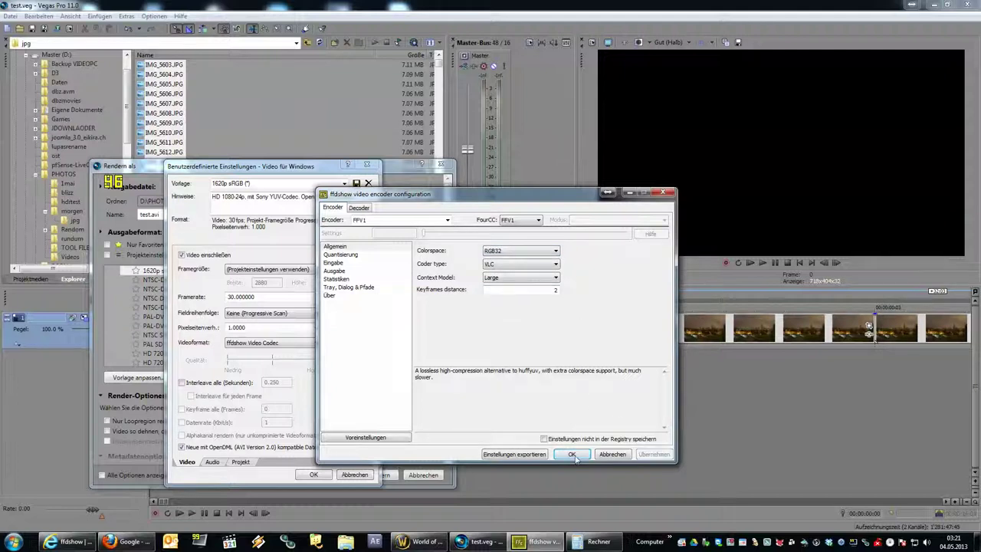
left_click(571, 454)
left_click(315, 475)
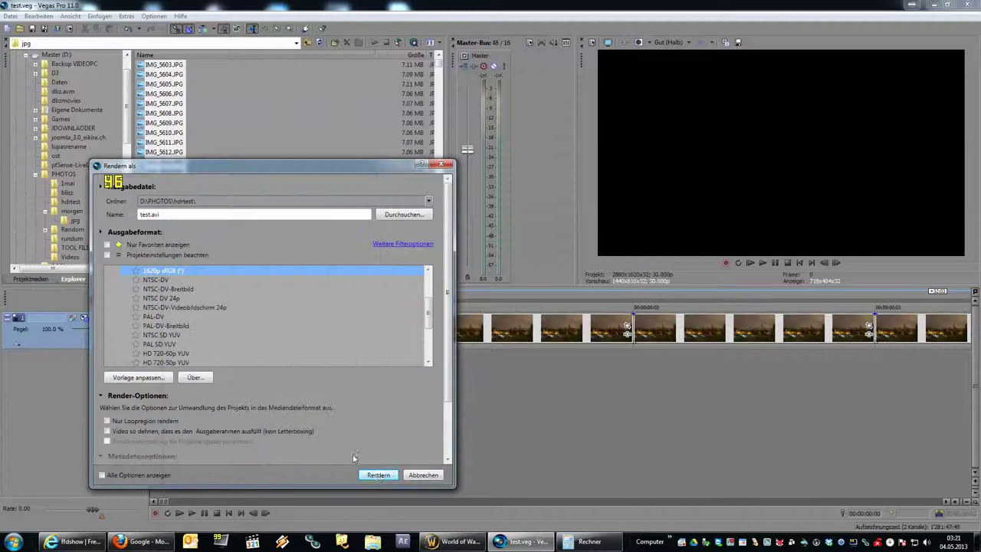
- Render the project to test.avi and close the render progress dialog once it finishes
left_click(378, 475)
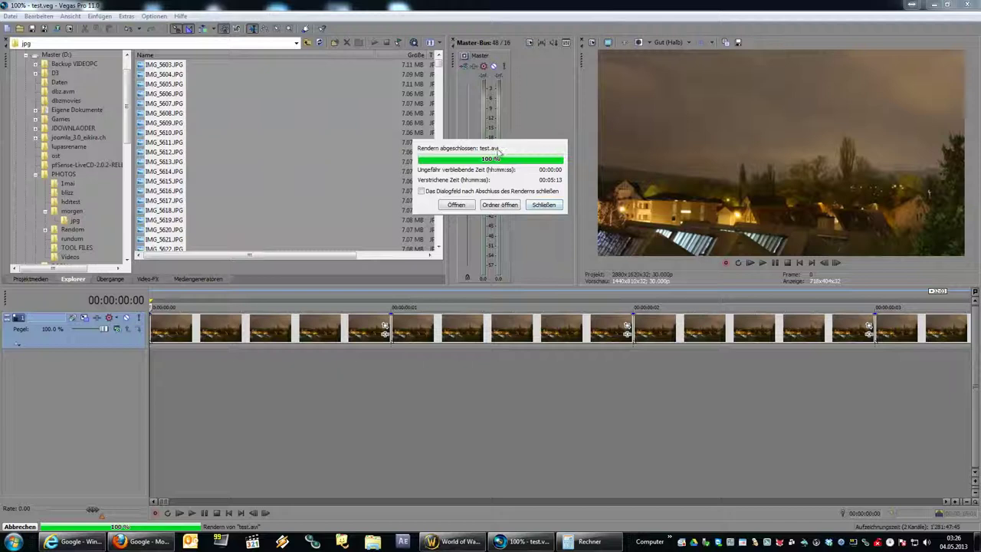
left_click(542, 205)
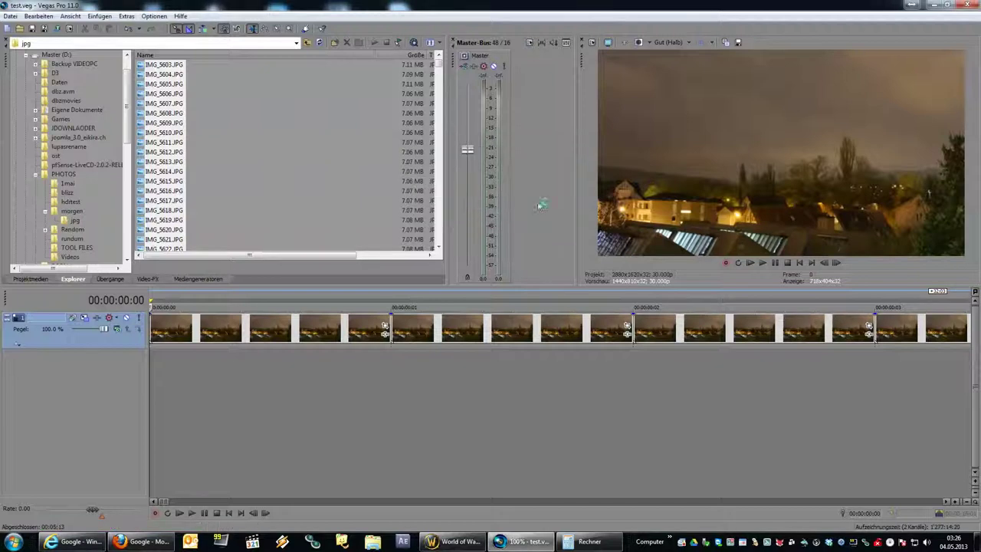
left_click(304, 405)
- Launch RipBot264, allow it to run despite the unknown publisher, and reposition its window
key("super")
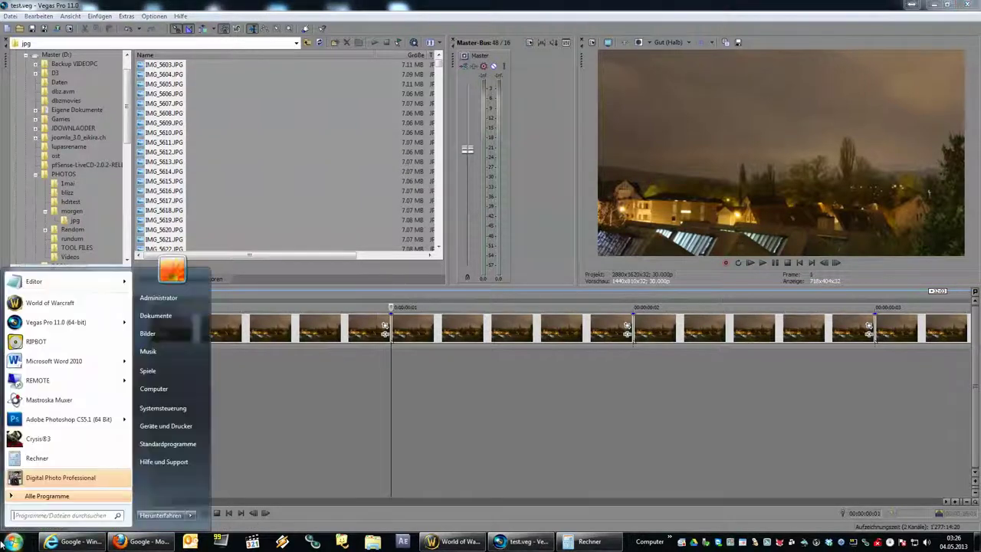
left_click(51, 342)
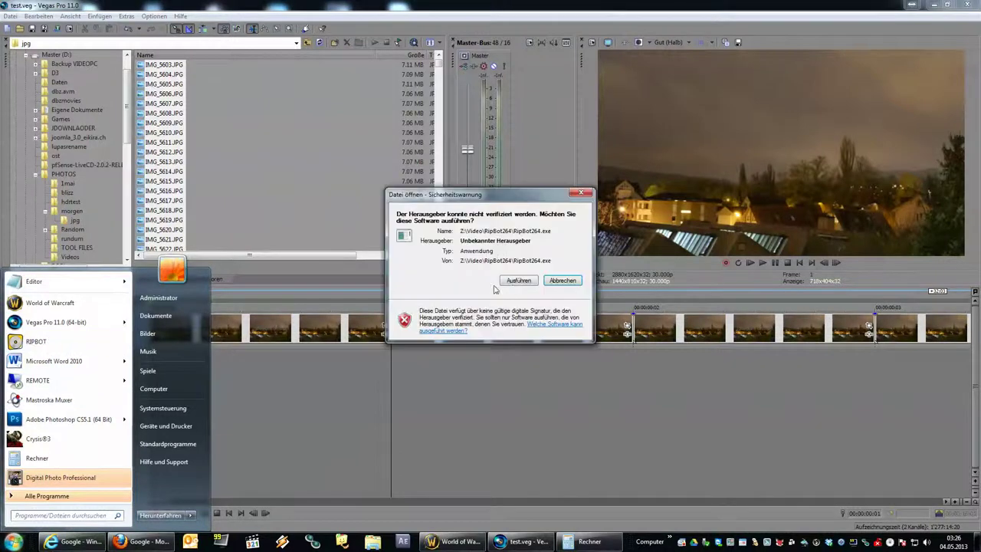
left_click(519, 281)
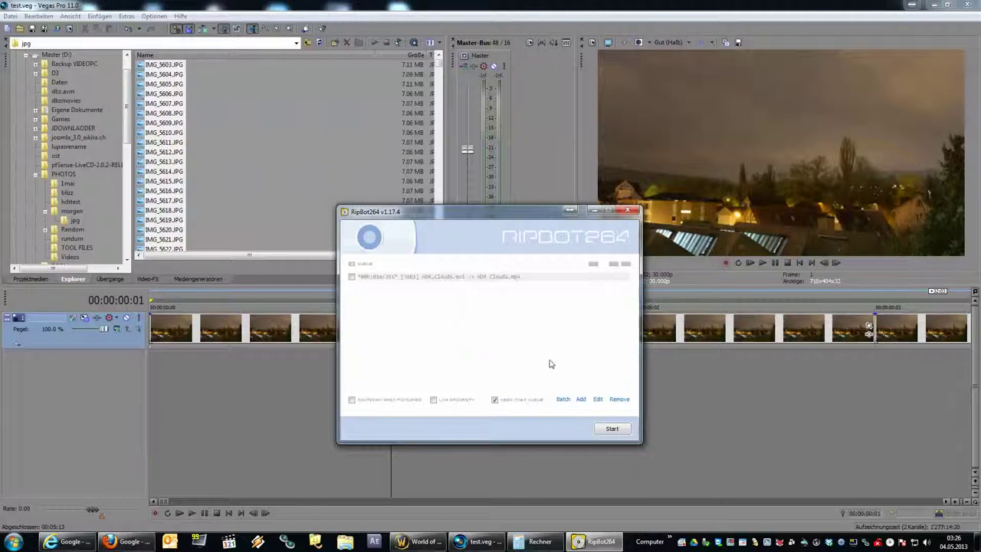
left_click_drag(478, 214, 439, 215)
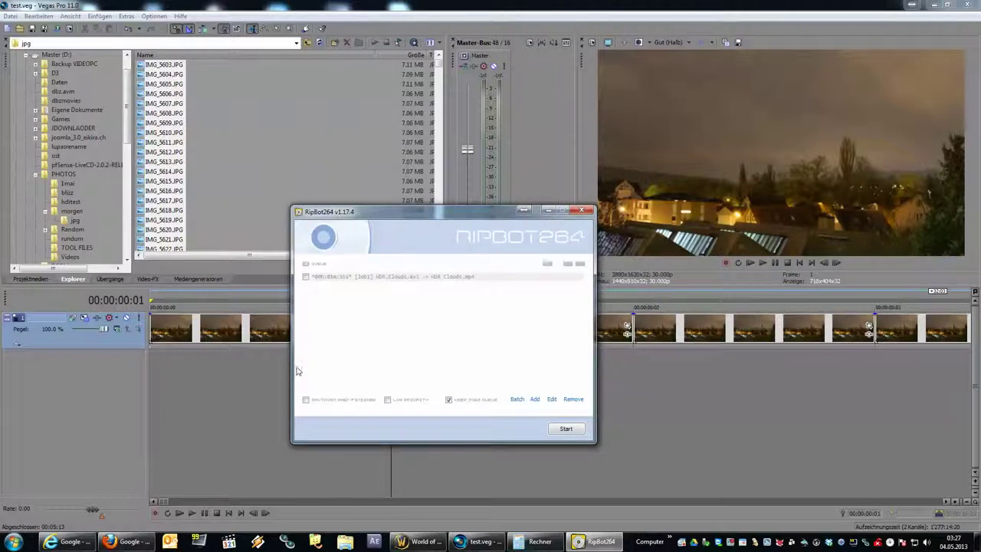
- Switch to Internet Explorer, search Google for "ripbot264" and open the RipBot264 thread on forum.doom9.org
key("alt+Tab")
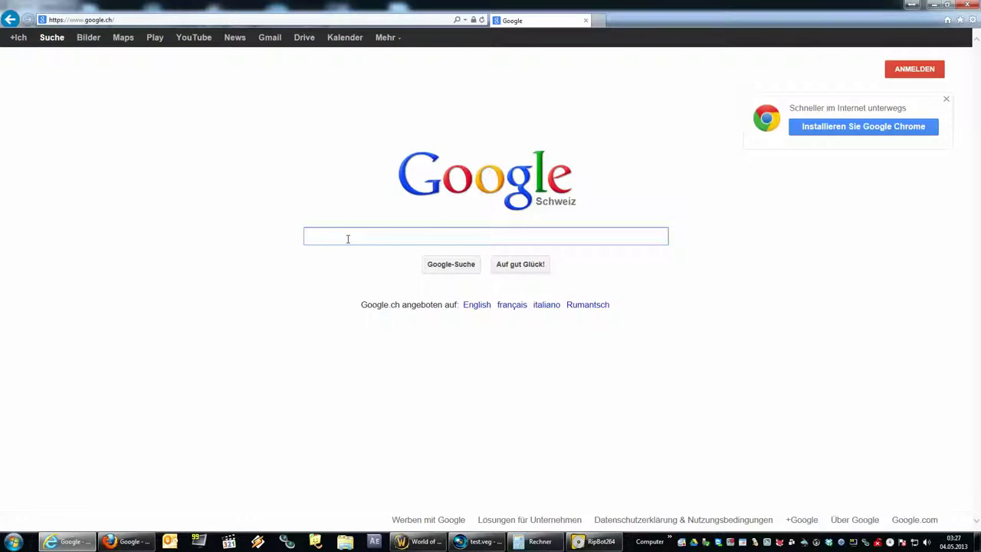
type("ripbot")
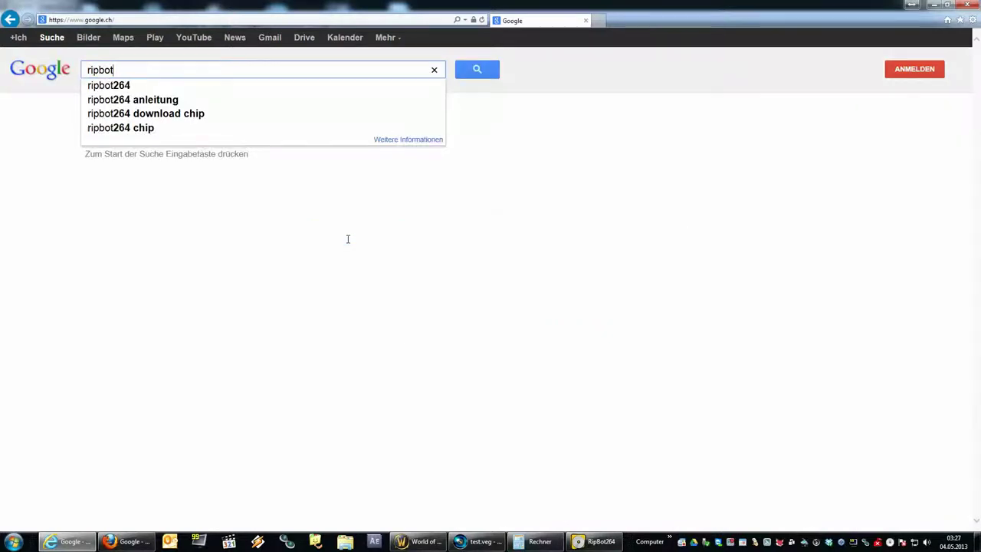
key("Down")
key("Return")
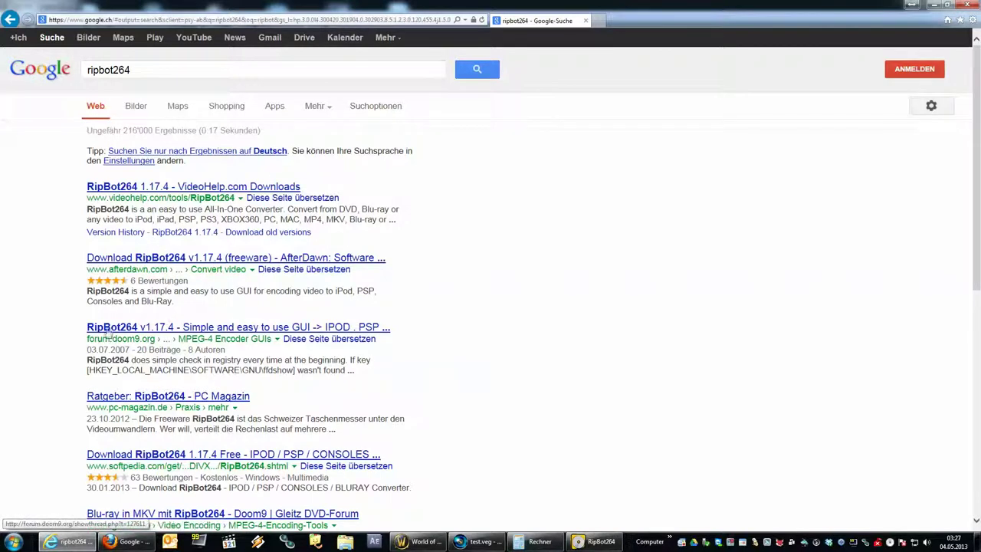
left_click_drag(87, 338, 158, 338)
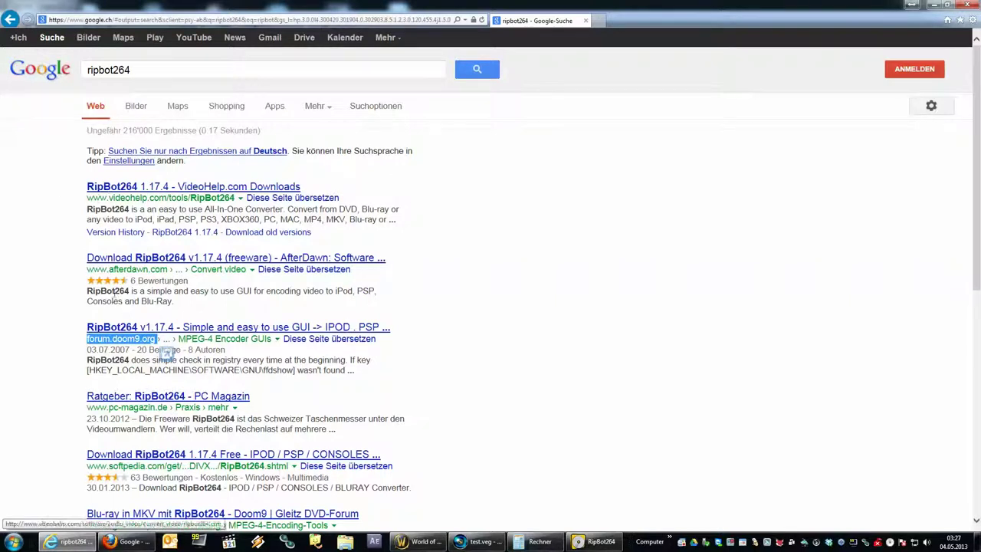
left_click(132, 327)
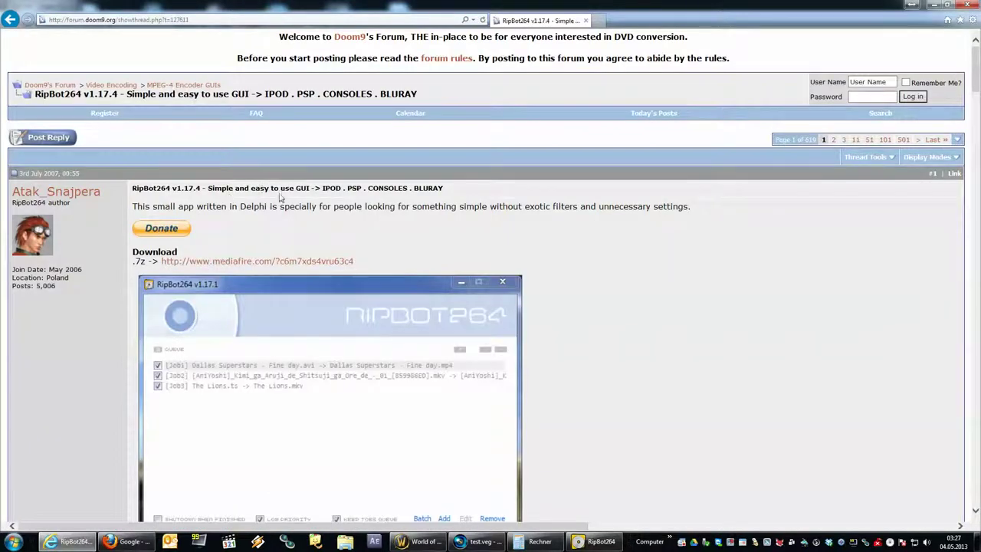
- Examine the forum post's RipBot264 download link and its pictures of the job queue and distributed encoding client
scroll(426, 230, "down", 1)
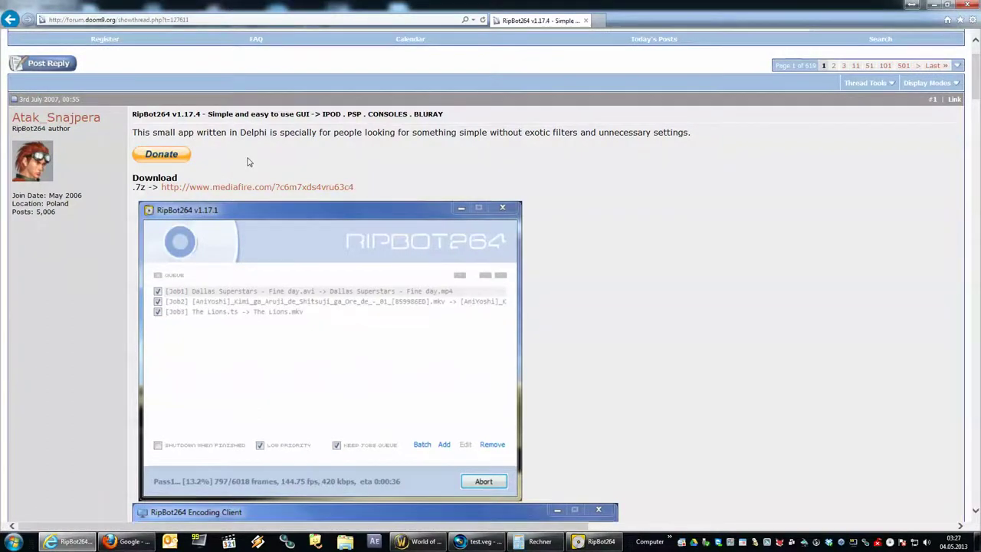
scroll(247, 162, "down", 1)
scroll(245, 171, "up", 1)
scroll(298, 273, "down", 2)
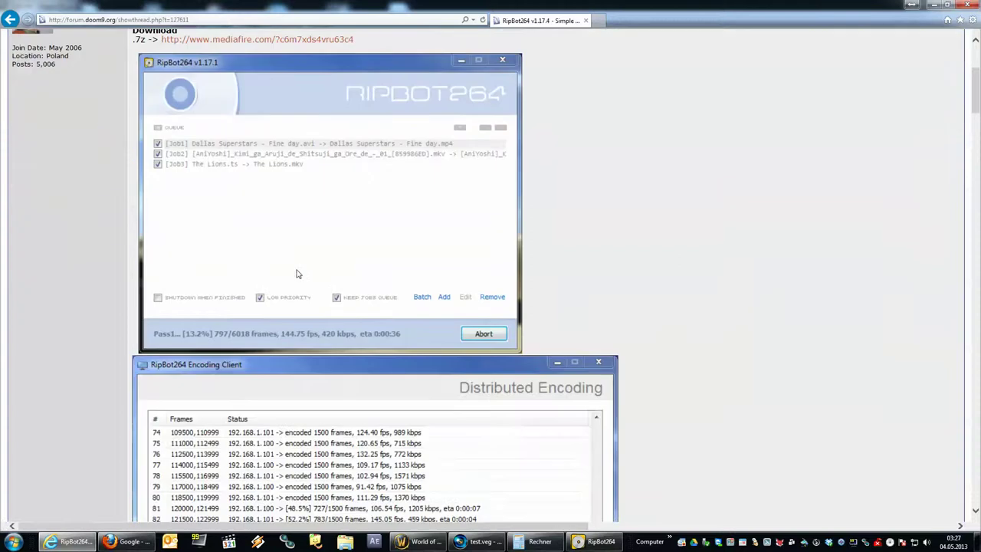
scroll(298, 274, "up", 1)
scroll(299, 273, "down", 1)
scroll(298, 270, "up", 1)
scroll(298, 269, "down", 1)
scroll(298, 270, "up", 1)
scroll(299, 269, "down", 1)
scroll(299, 270, "down", 2)
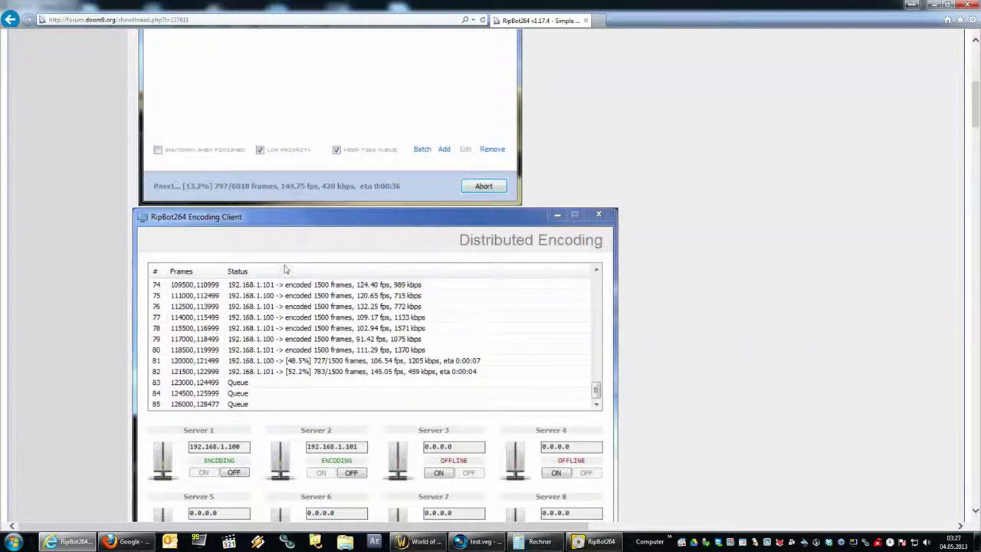
scroll(279, 321, "down", 1)
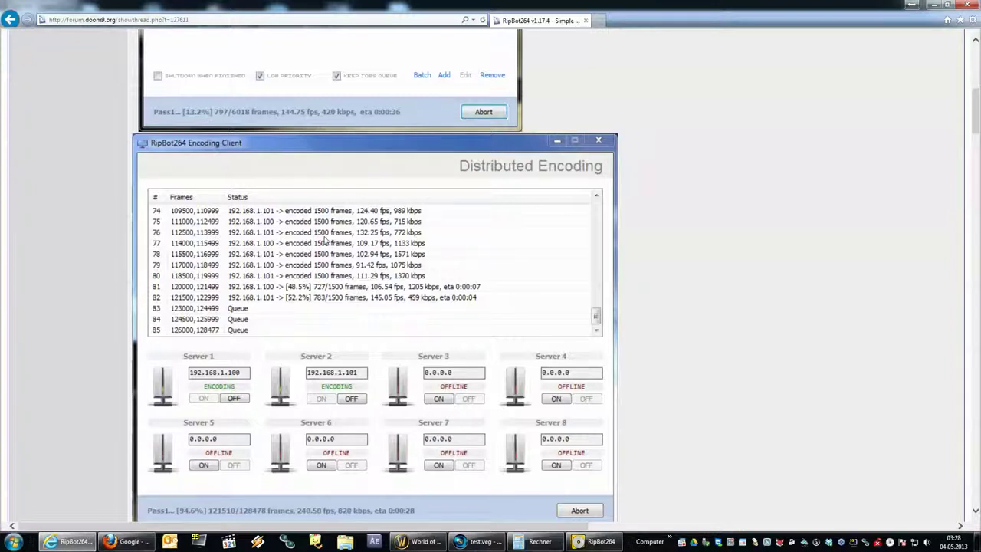
scroll(221, 245, "up", 3)
scroll(265, 251, "down", 2)
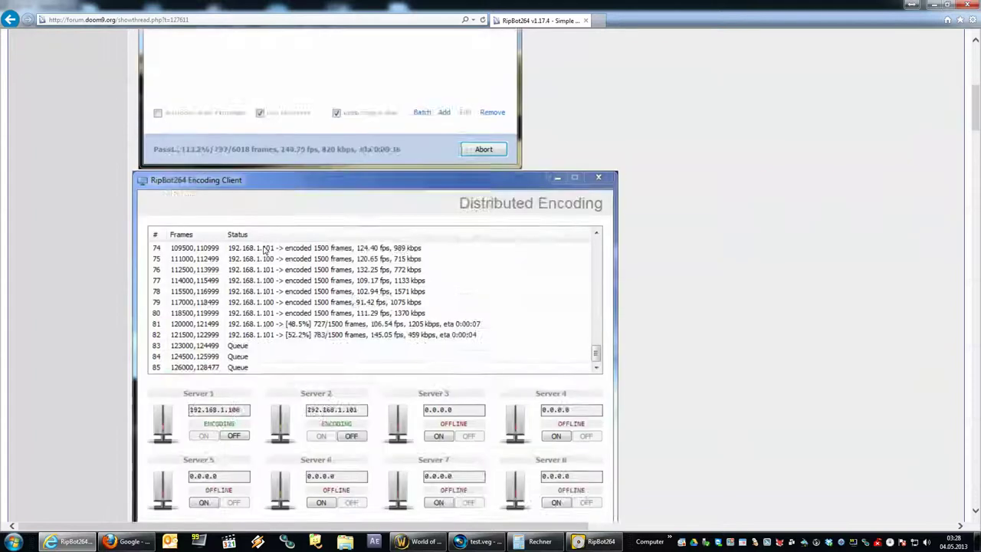
scroll(402, 346, "up", 4)
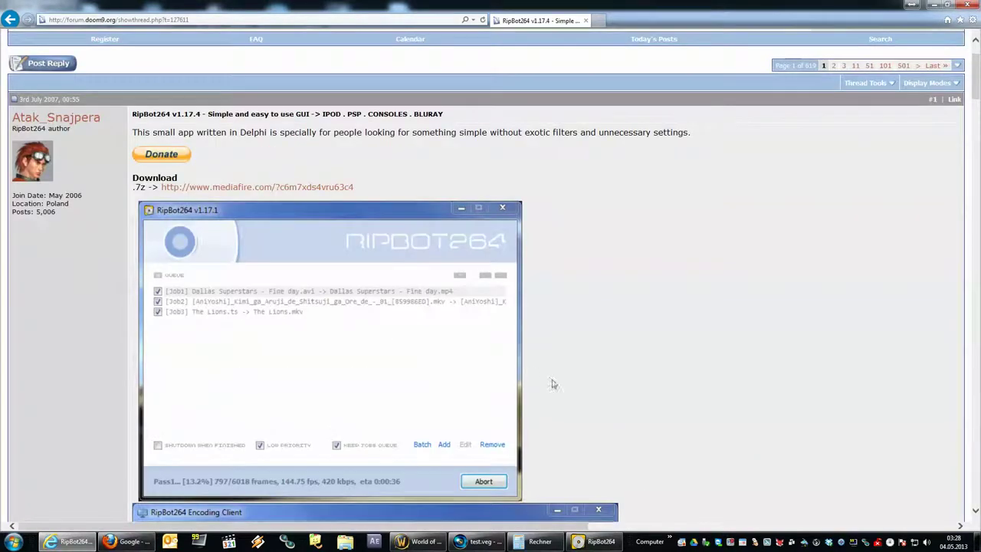
- Switch back to RipBot264, review the tools and plugins listed in its About window, and close that window
left_click(601, 541)
left_click_drag(412, 219, 322, 74)
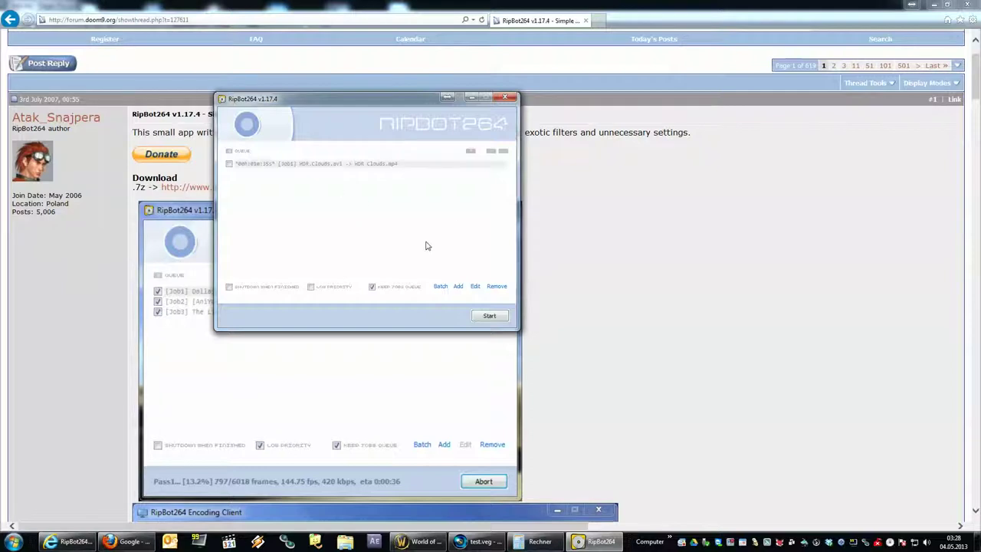
left_click(470, 151)
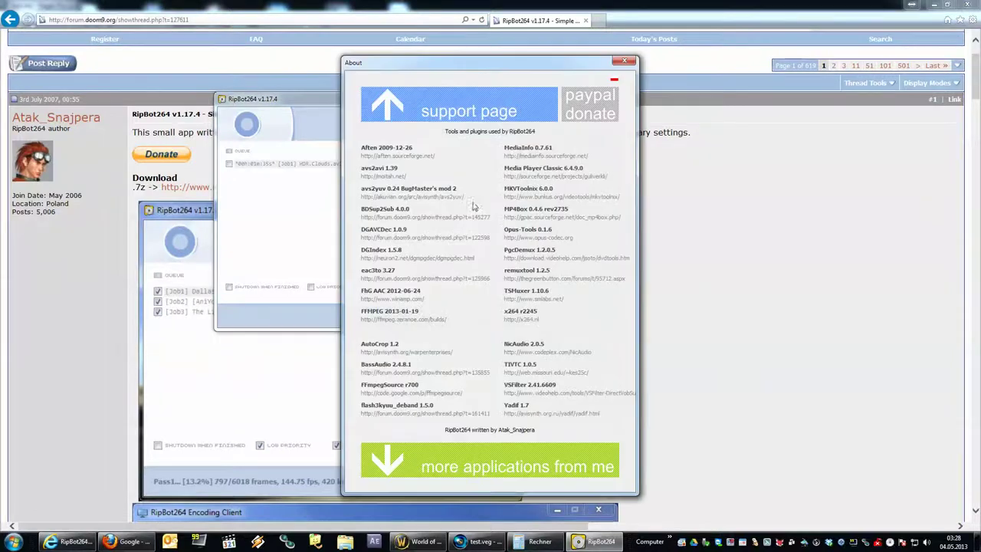
left_click_drag(453, 55, 406, 28)
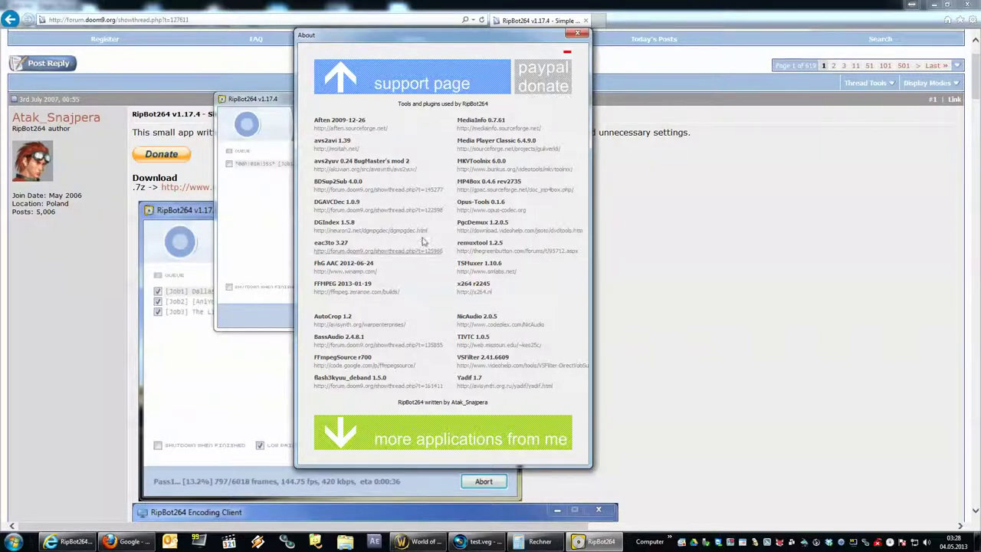
left_click(577, 33)
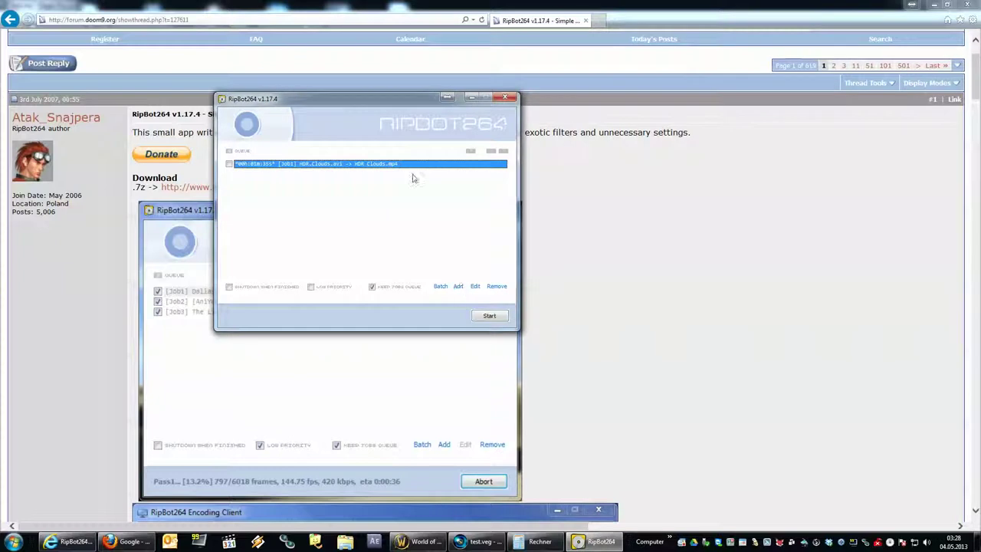
- Add a new encoding job and load test.avi from the hdrtest folder as its video source
left_click_drag(377, 104, 404, 118)
left_click(484, 300)
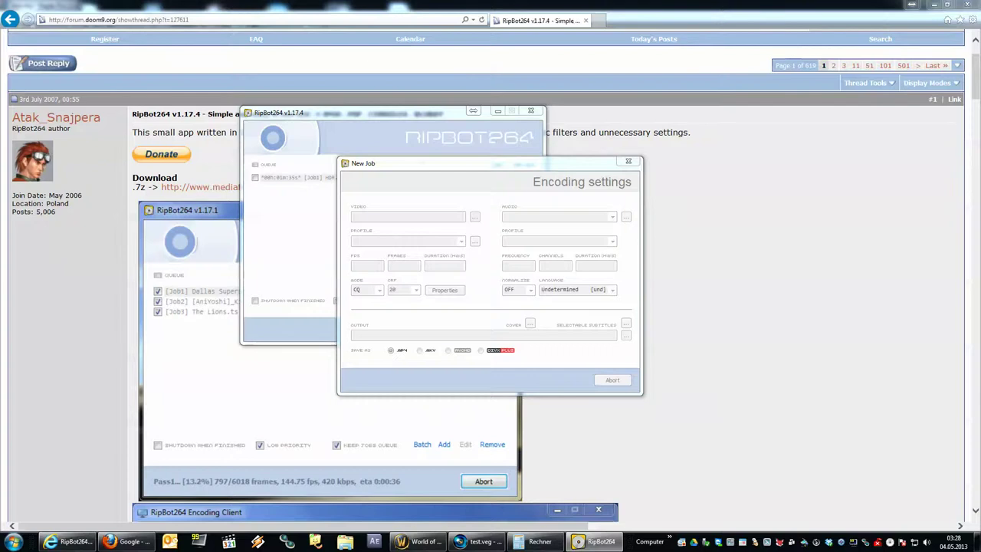
left_click(631, 190)
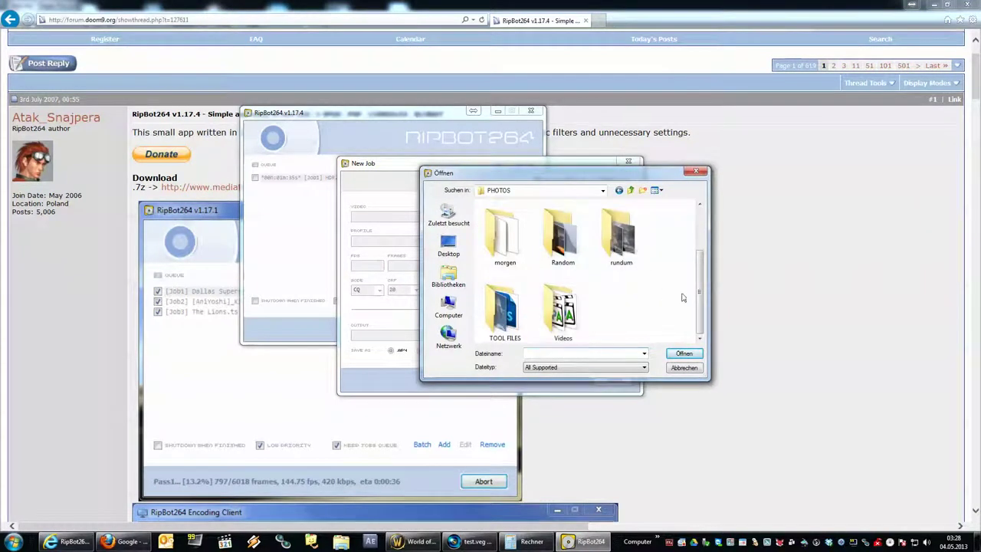
scroll(574, 230, "up", 2)
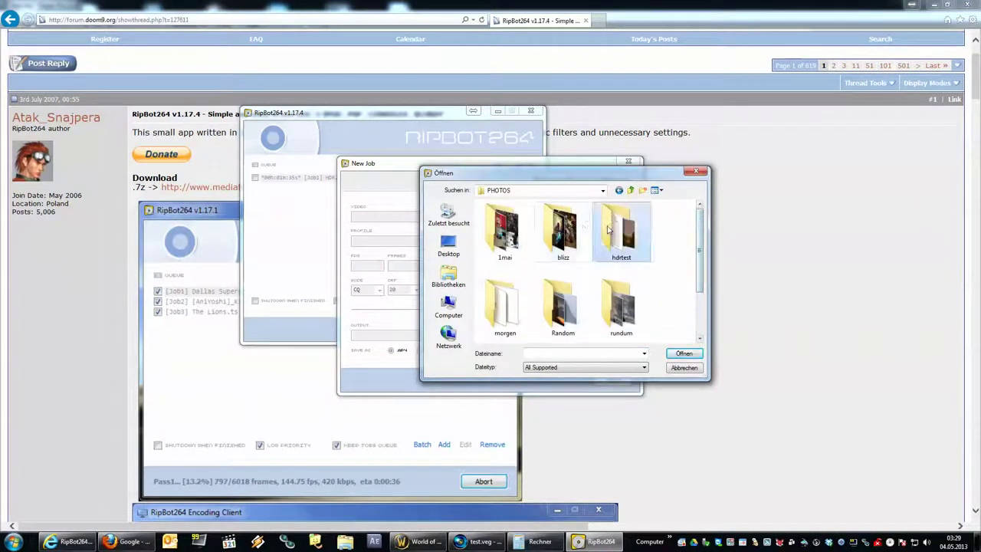
double_click(610, 229)
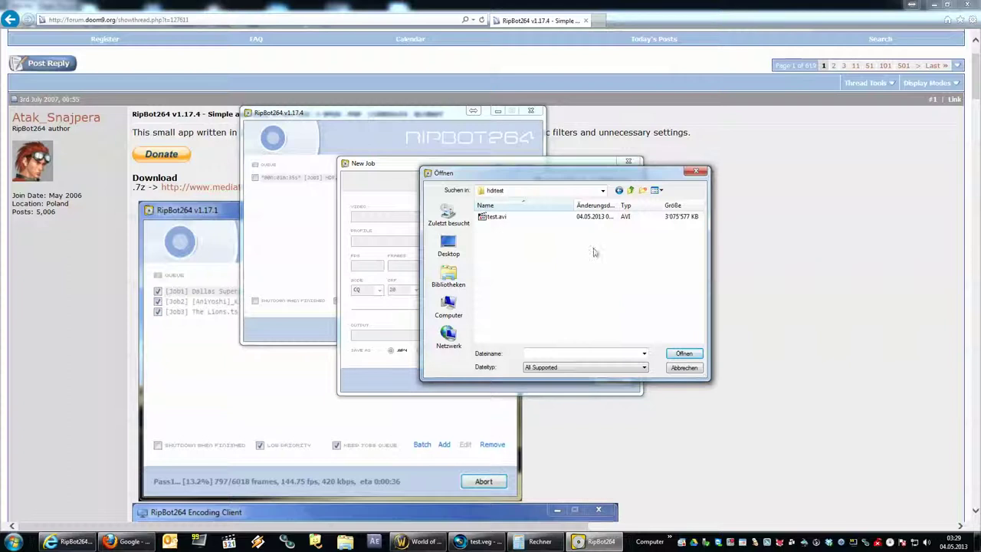
double_click(495, 217)
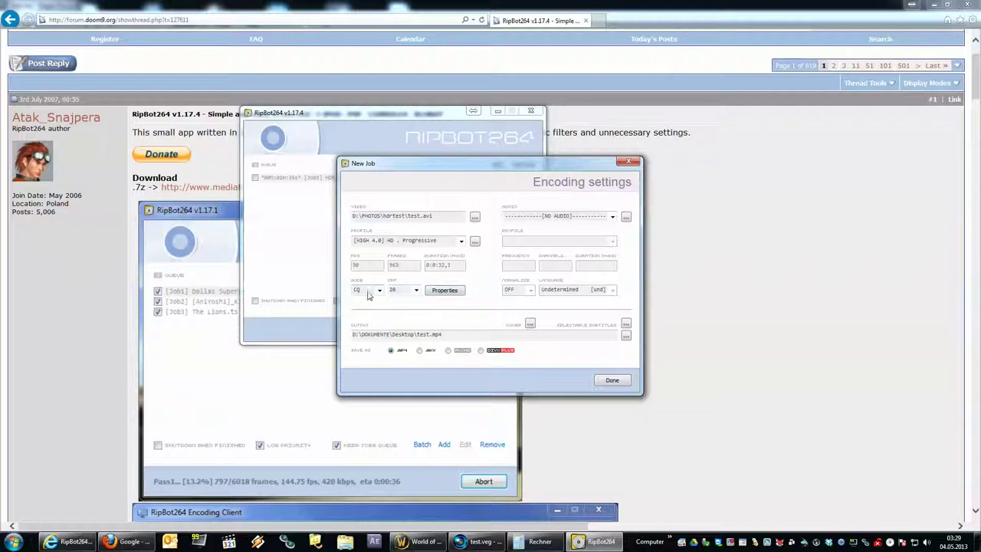
- Review the encoding modes, keep CQ, and set the CRF value to 16
left_click(378, 291)
left_click(380, 292)
left_click(379, 292)
left_click(363, 300)
double_click(397, 290)
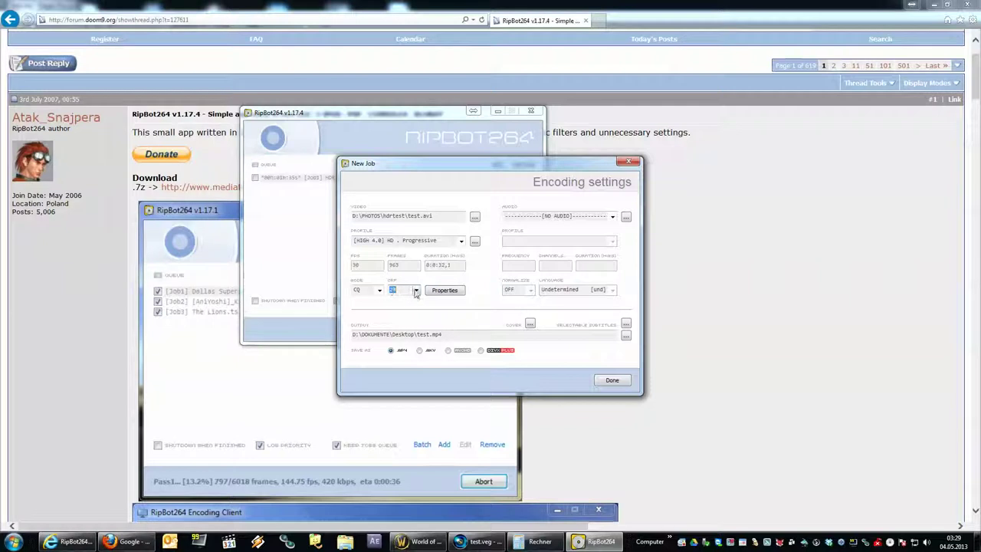
left_click(415, 290)
left_click(449, 311)
left_click(415, 291)
left_click(409, 304)
- Change the encoding mode to 2-Pass and lock the output size to 10 MB
left_click(378, 290)
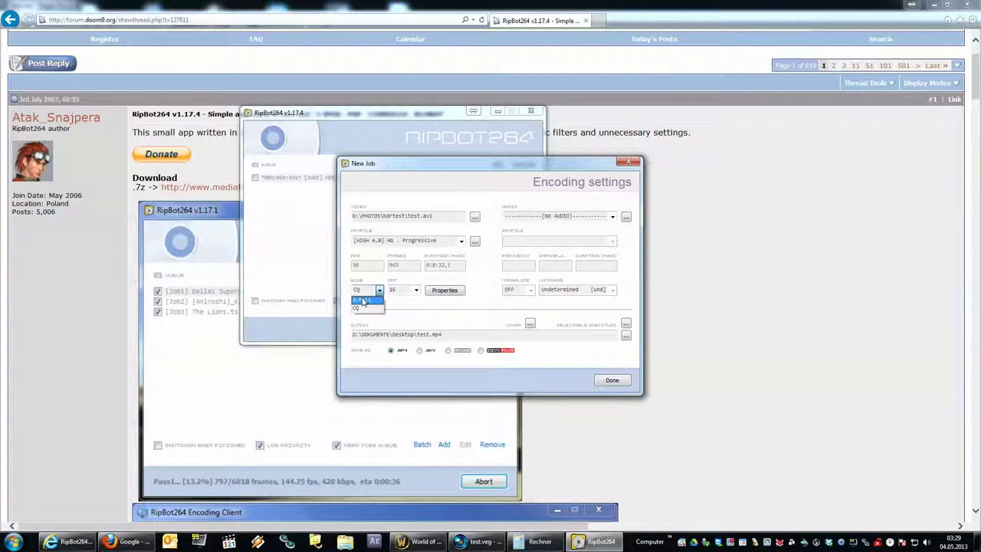
left_click(364, 301)
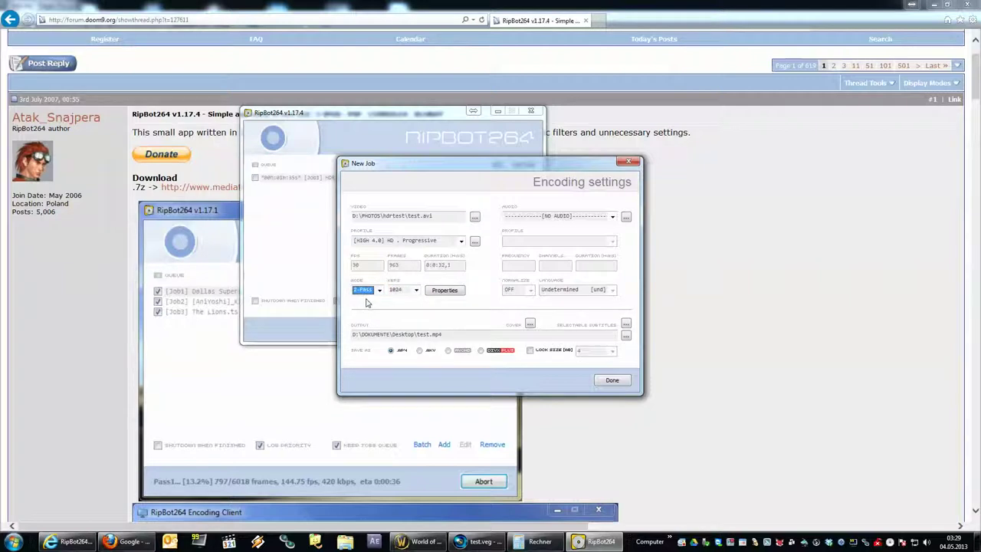
left_click(530, 351)
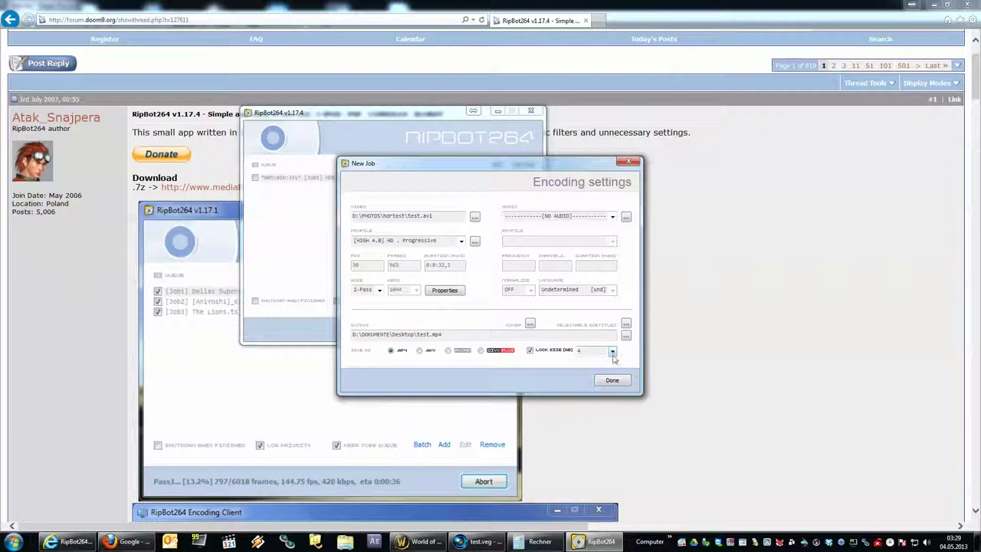
left_click(531, 351)
left_click(530, 350)
left_click(613, 351)
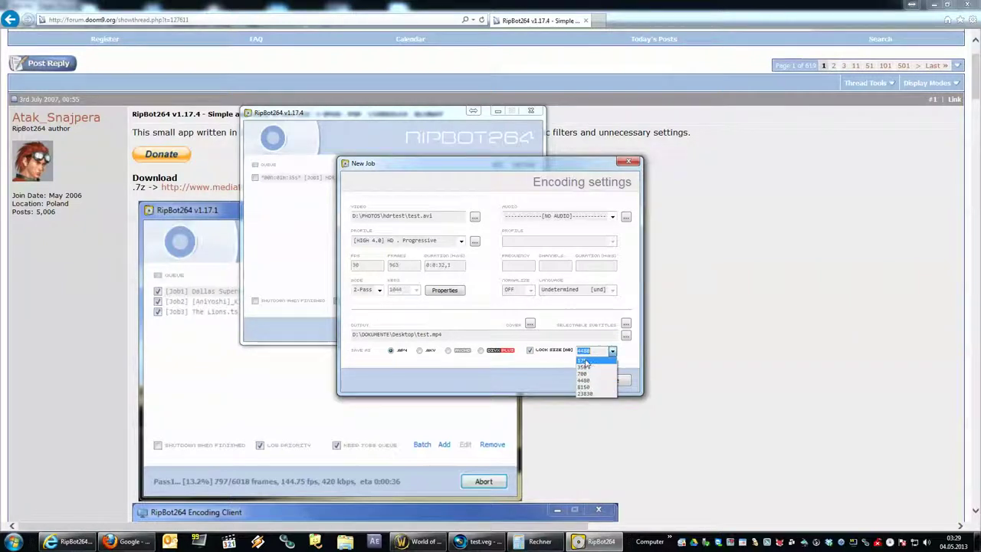
left_click(590, 350)
left_click_drag(590, 351, 576, 352)
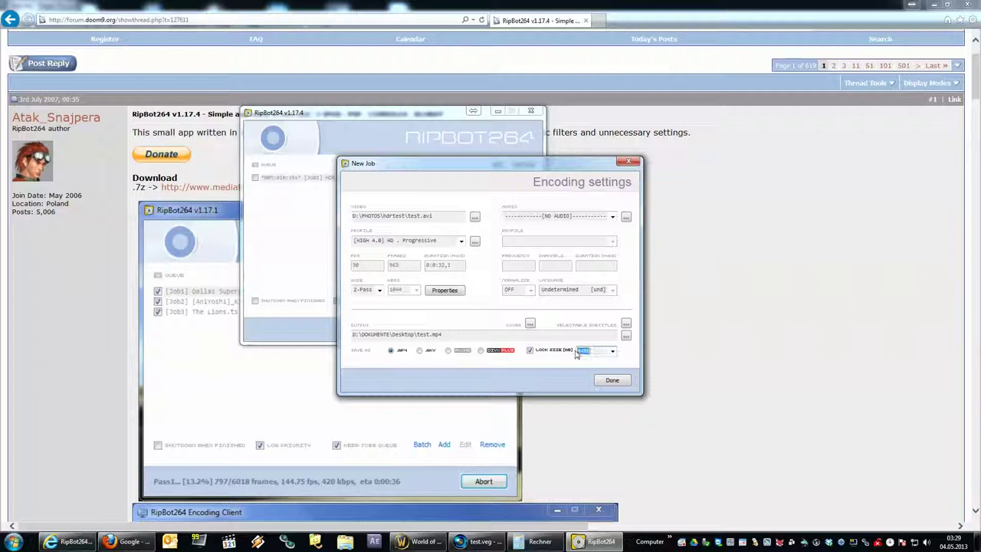
type("10")
- Raise the locked output size to 50 MB
double_click(578, 351)
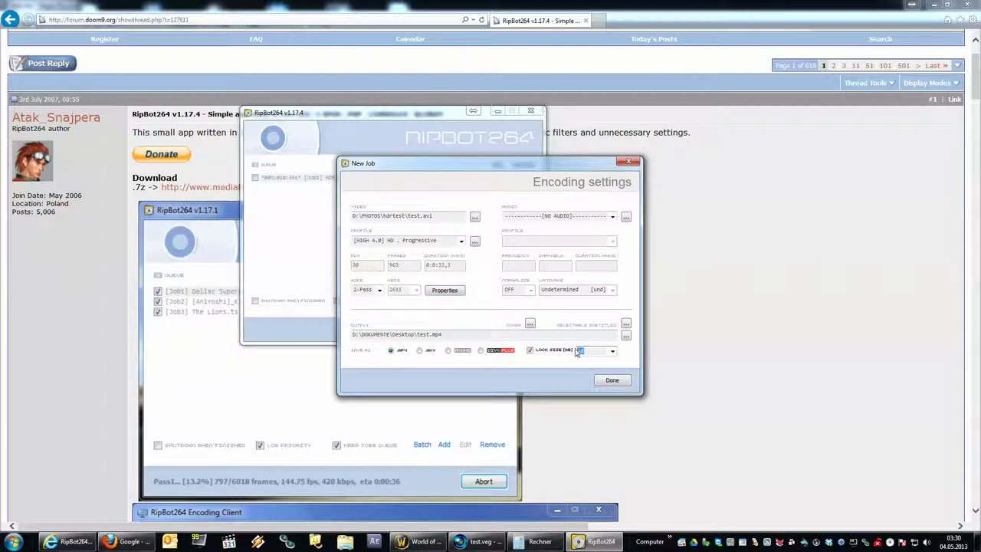
type("50")
double_click(590, 351)
double_click(580, 350)
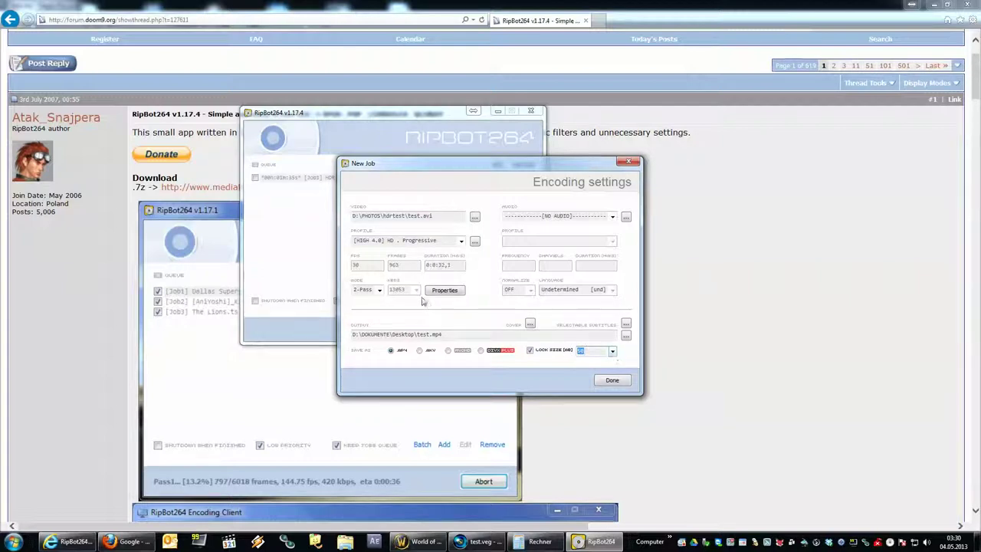
- Unlock the output size and set the 2-Pass bitrate to 15000 kbps
left_click(529, 351)
left_click(415, 290)
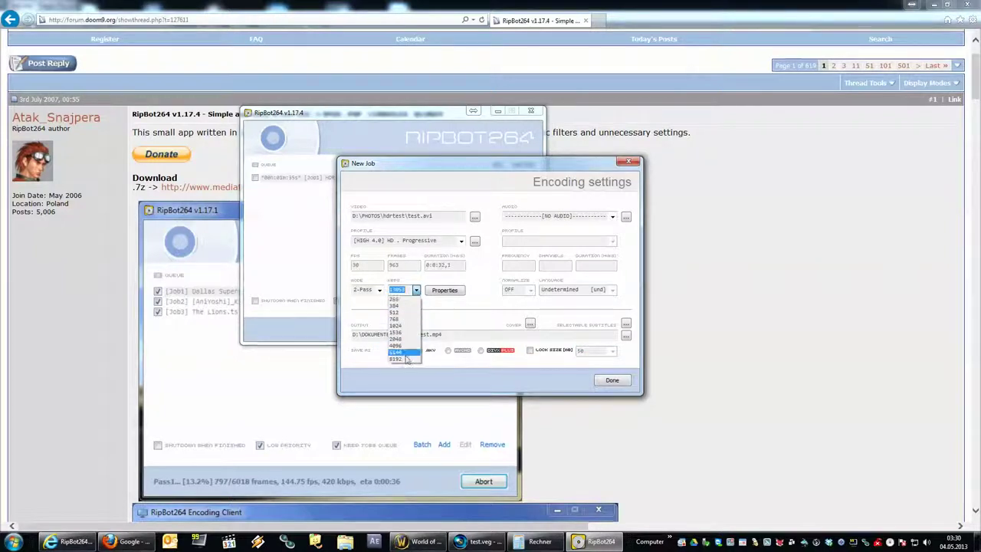
left_click(395, 332)
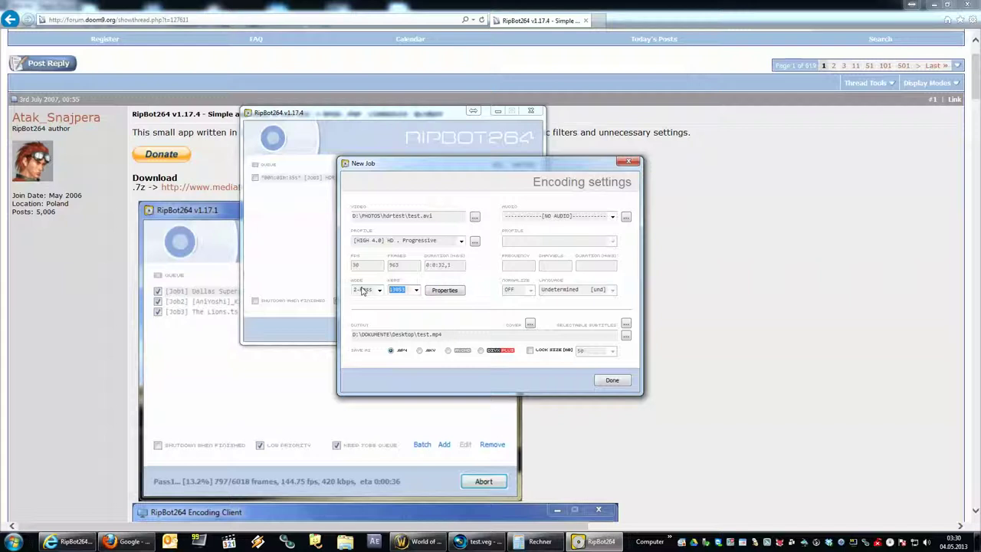
type("15000")
- Switch the encoding mode back to CQ and set the CRF value to 14
left_click(378, 290)
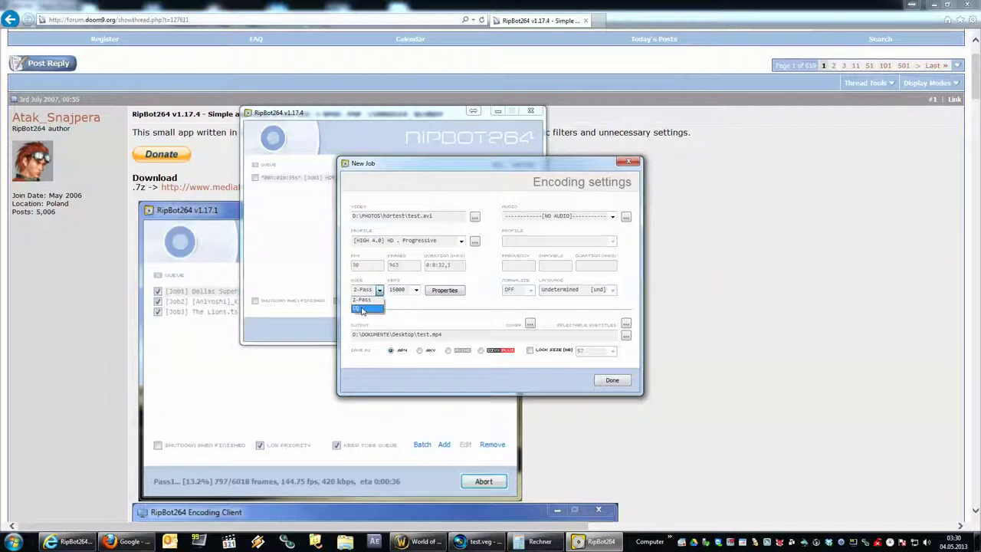
left_click(363, 308)
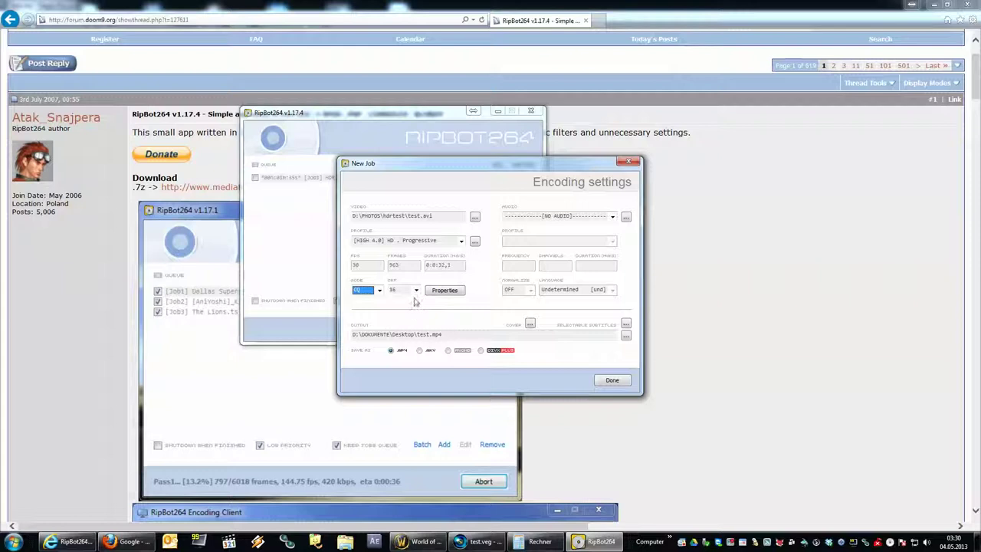
left_click(416, 293)
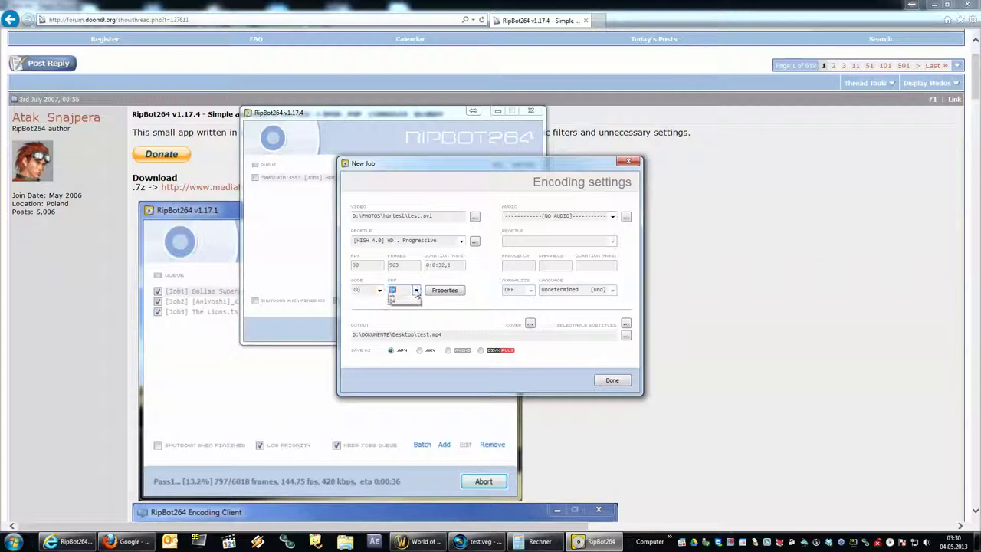
left_click(407, 288)
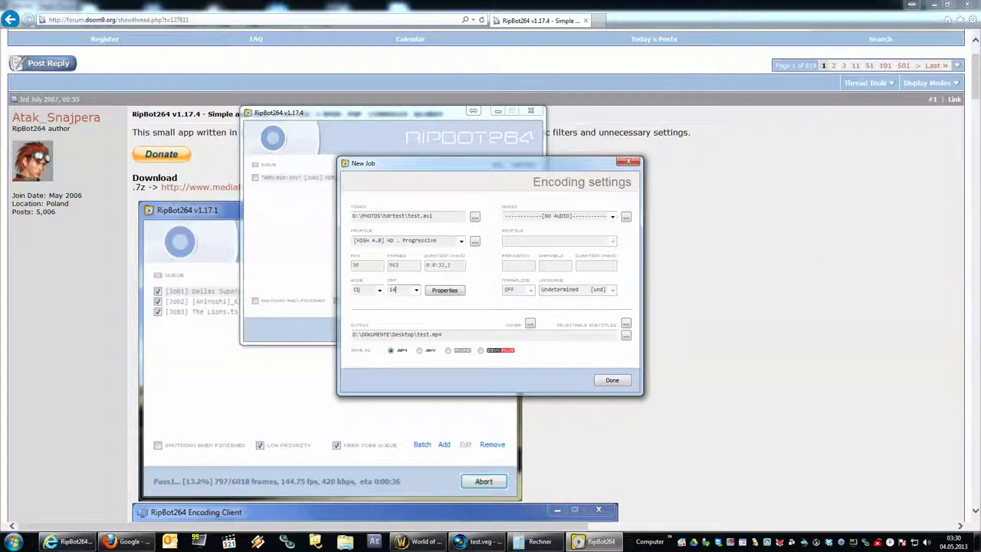
- Look through the picture properties pages, try the HQDN3D denoise filter, restore Do not denoise, and return to the encoding settings
left_click(446, 290)
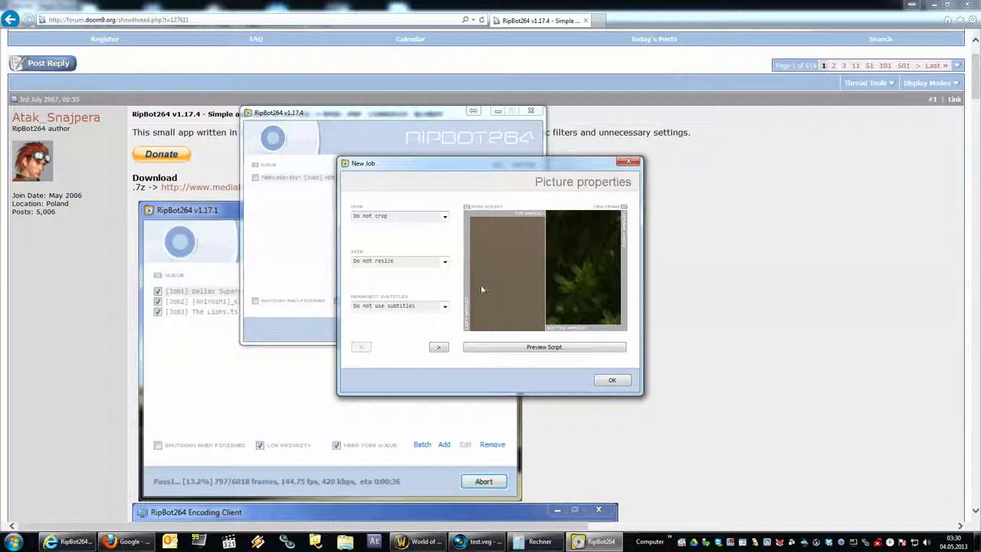
left_click(439, 346)
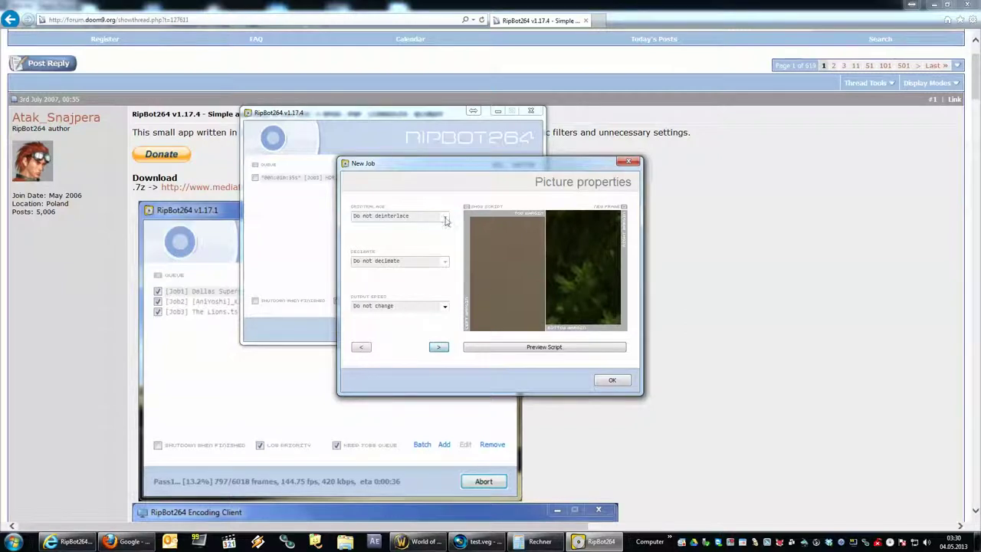
left_click(439, 347)
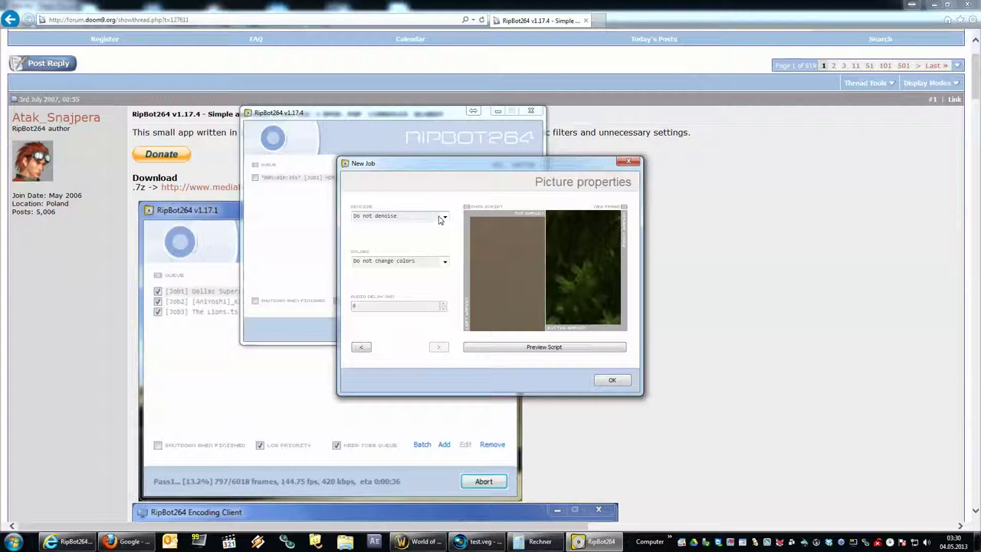
left_click(442, 218)
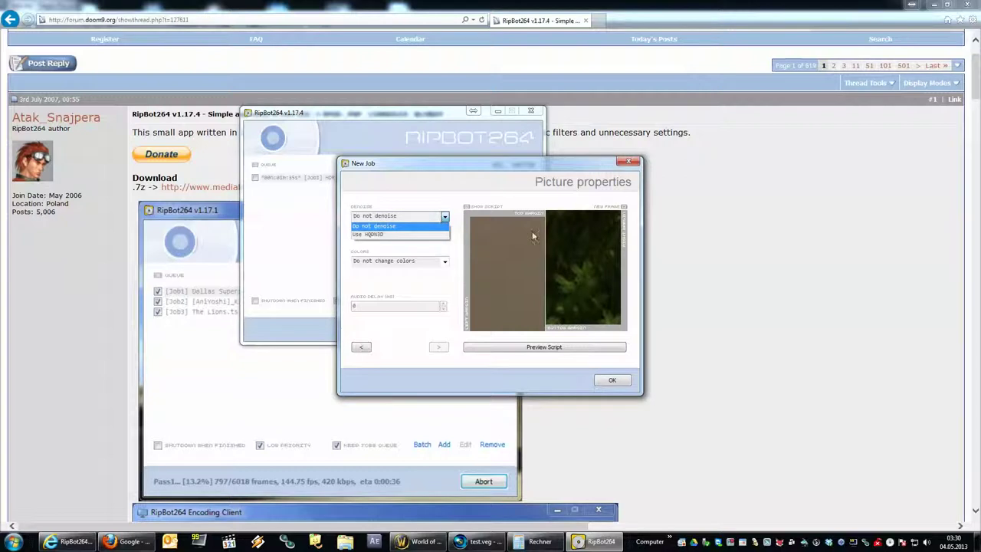
left_click(417, 234)
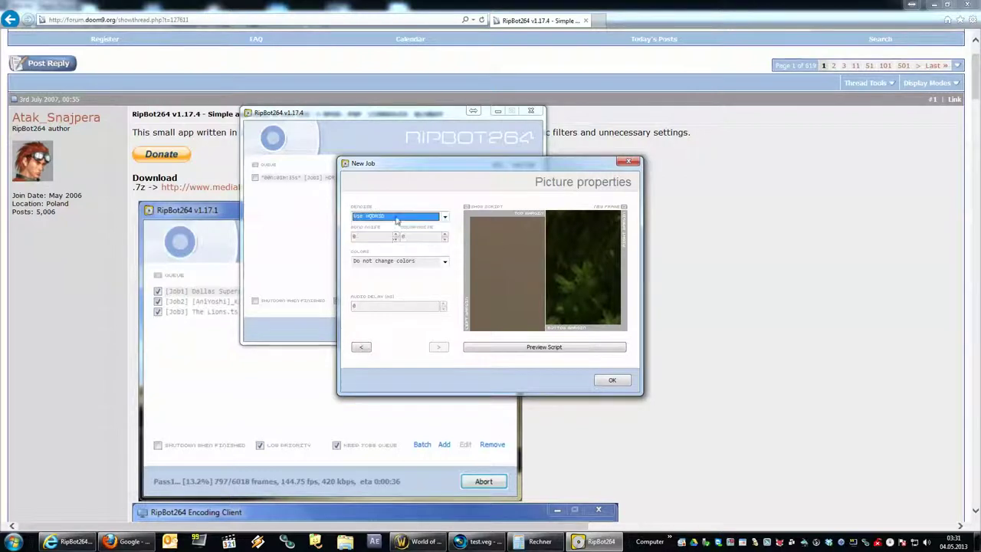
left_click(423, 215)
left_click(417, 193)
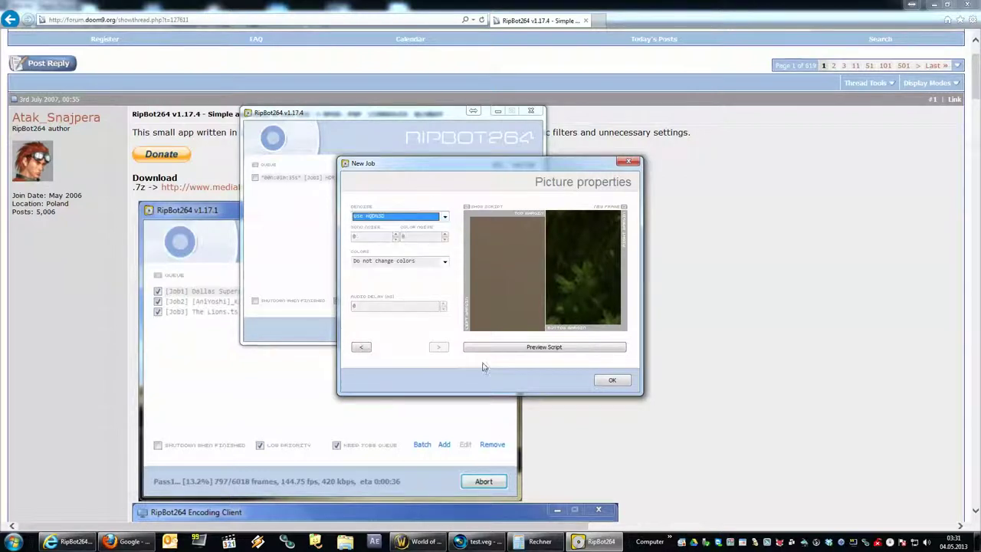
left_click(408, 219)
left_click(395, 227)
left_click(547, 349)
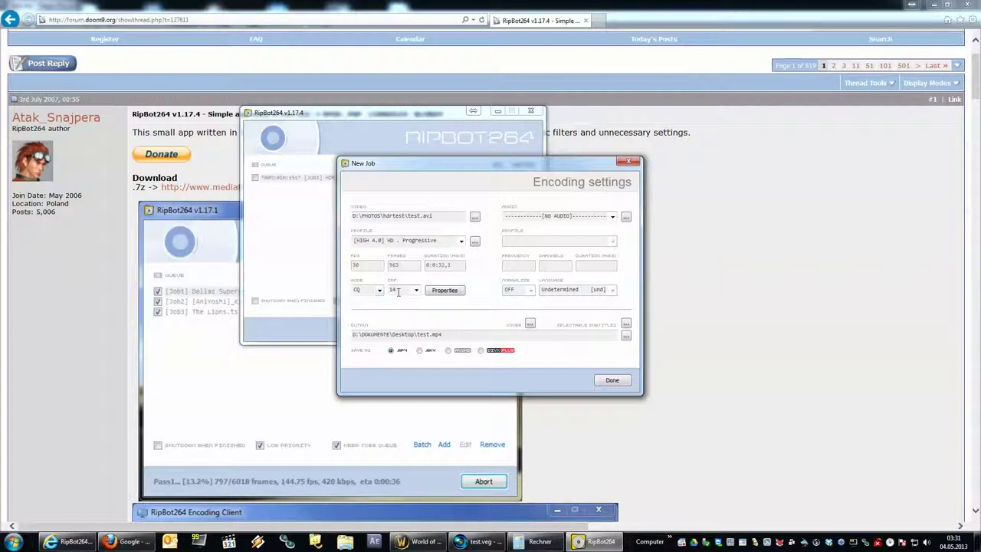
- Open the encoder settings of the HD Progressive profile and set the AVC level to 4.1
left_click(475, 241)
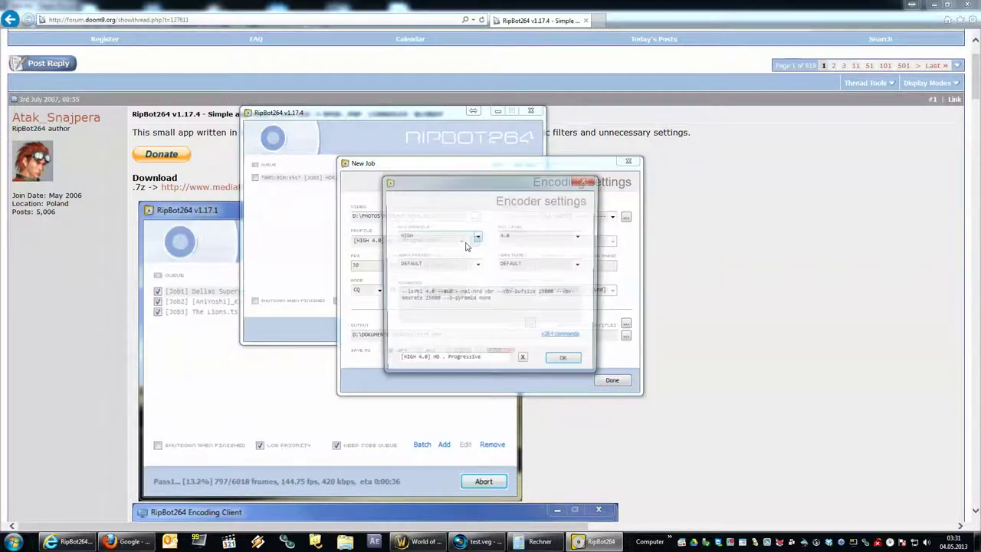
left_click(578, 238)
left_click(517, 337)
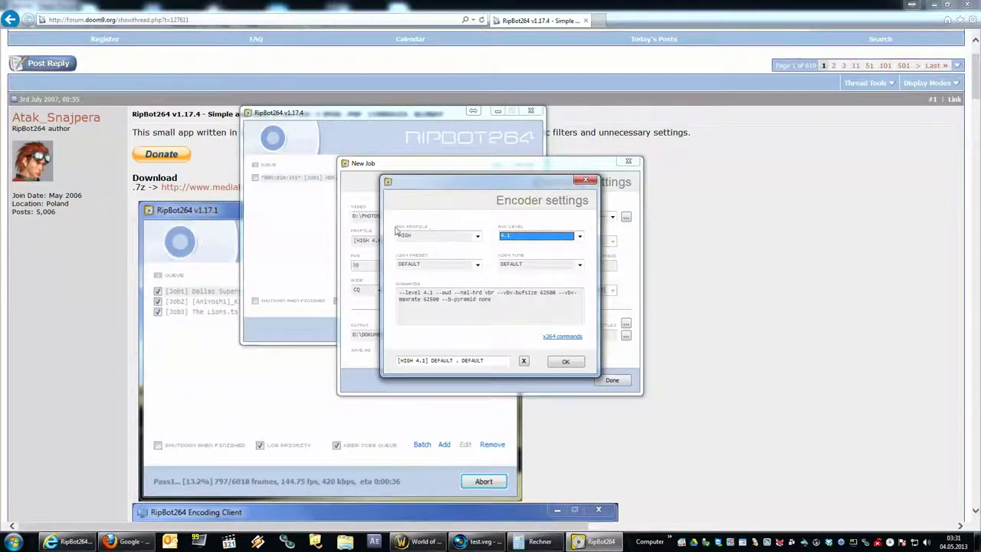
- Try the HI10 AVC profile and return the profile to HIGH
left_click(434, 237)
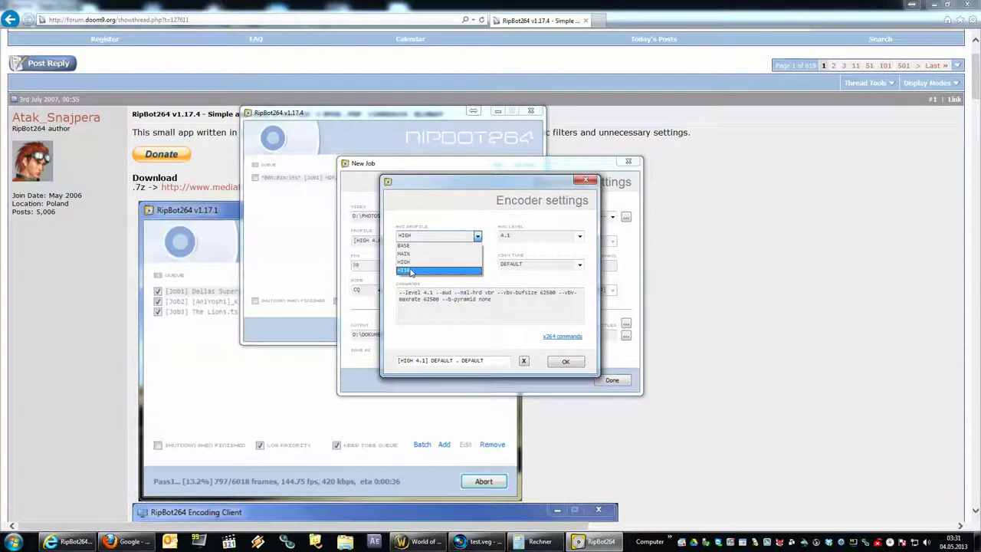
left_click(412, 271)
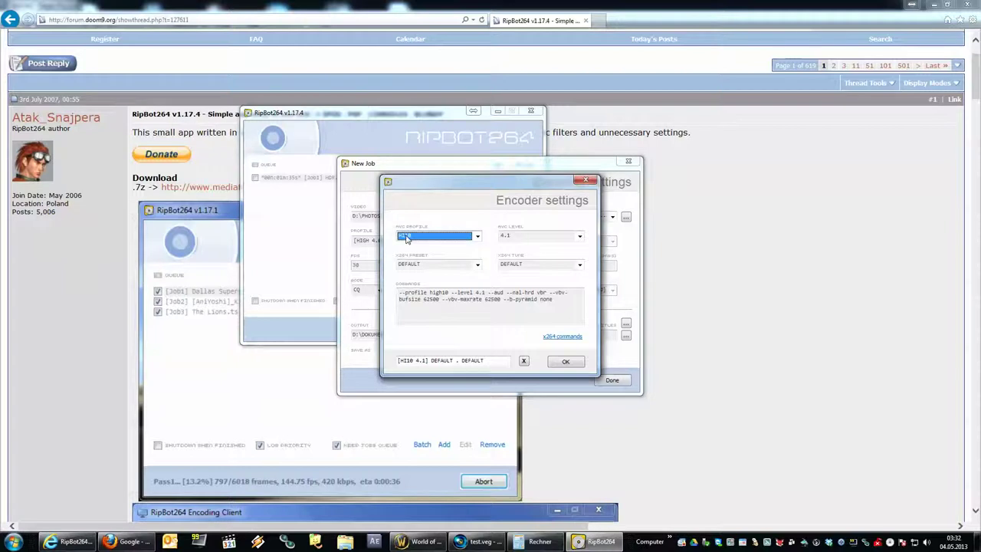
left_click(406, 239)
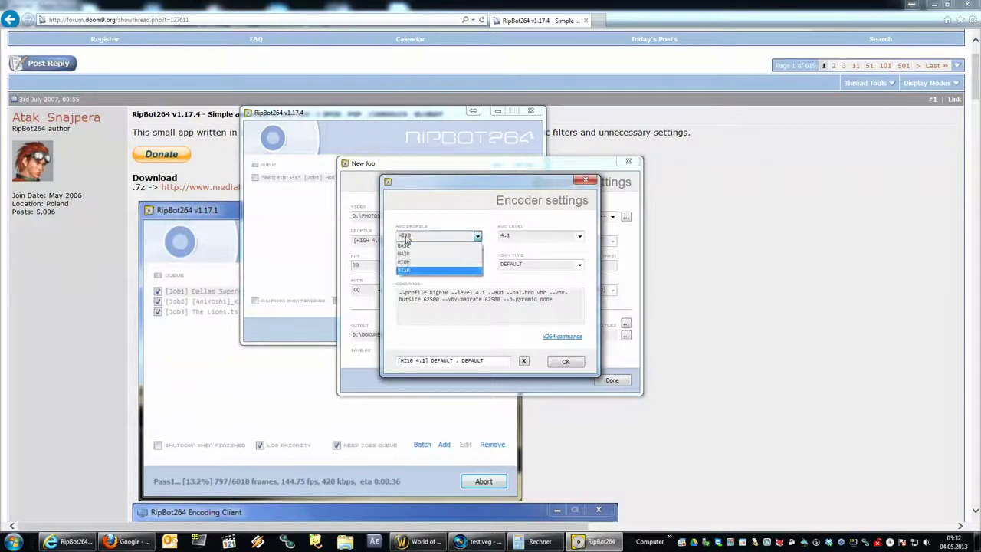
left_click(408, 263)
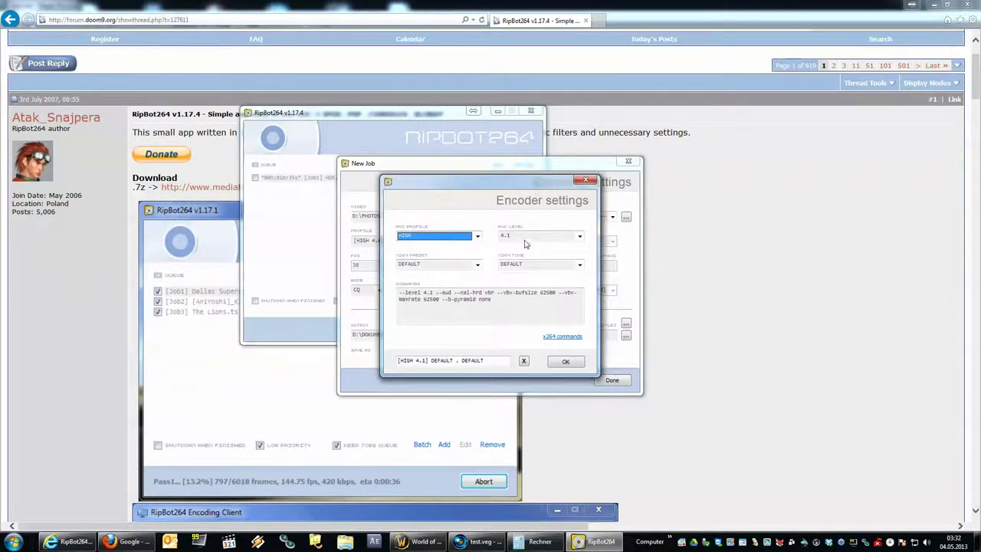
- Try AVC level 4.0 with a vbv-maxrate of 20000 in the commands, and set the level back to 4.1
left_click(518, 237)
left_click(518, 239)
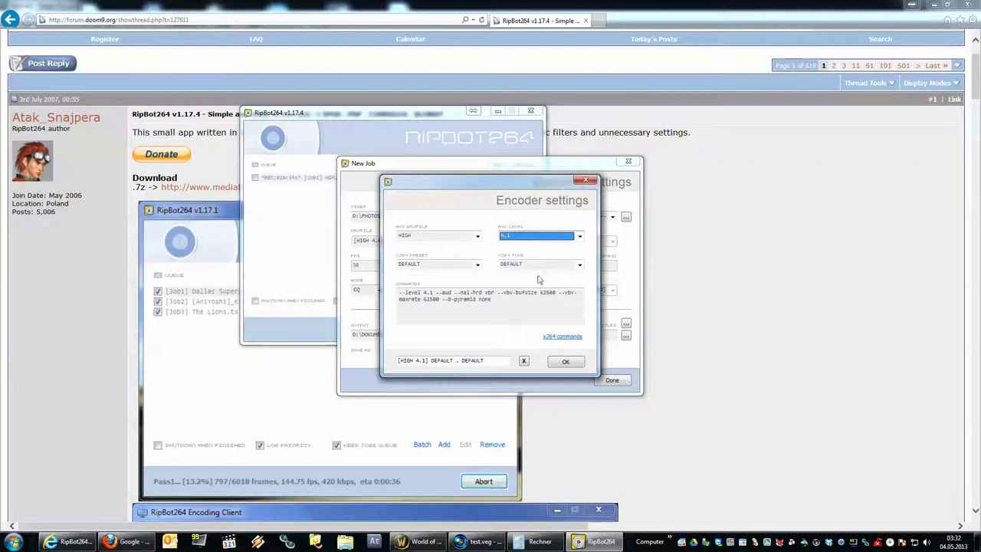
key("Up")
left_click(427, 298)
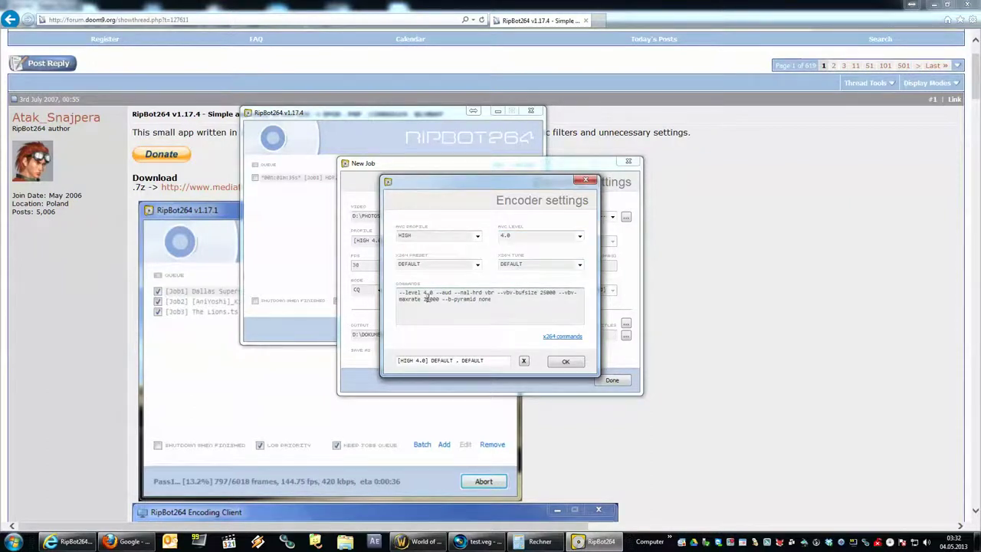
double_click(427, 298)
type("20000")
left_click(522, 236)
scroll(522, 237, "down", 1)
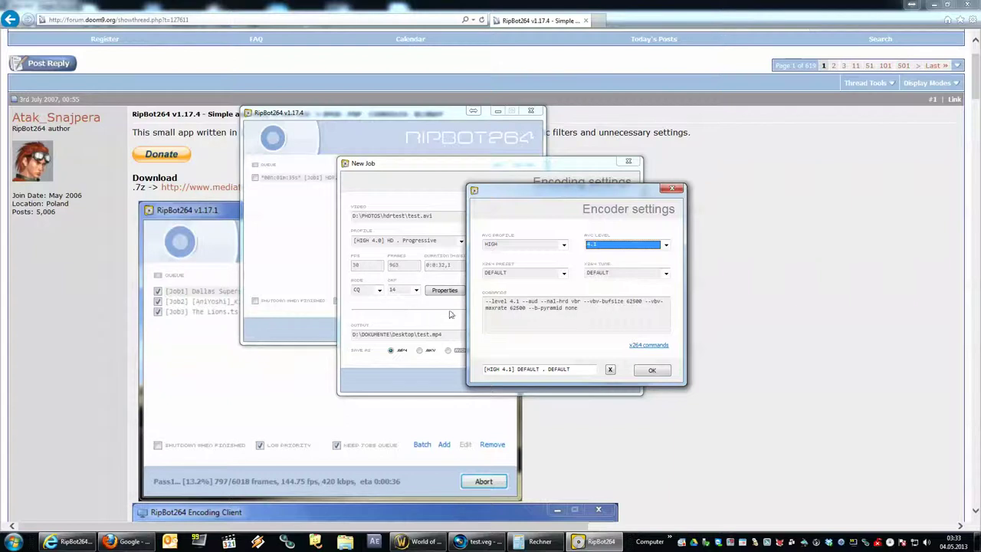
- Apply the HIGH 4.1 encoder settings with default preset and tune to the new job
left_click_drag(518, 307, 510, 307)
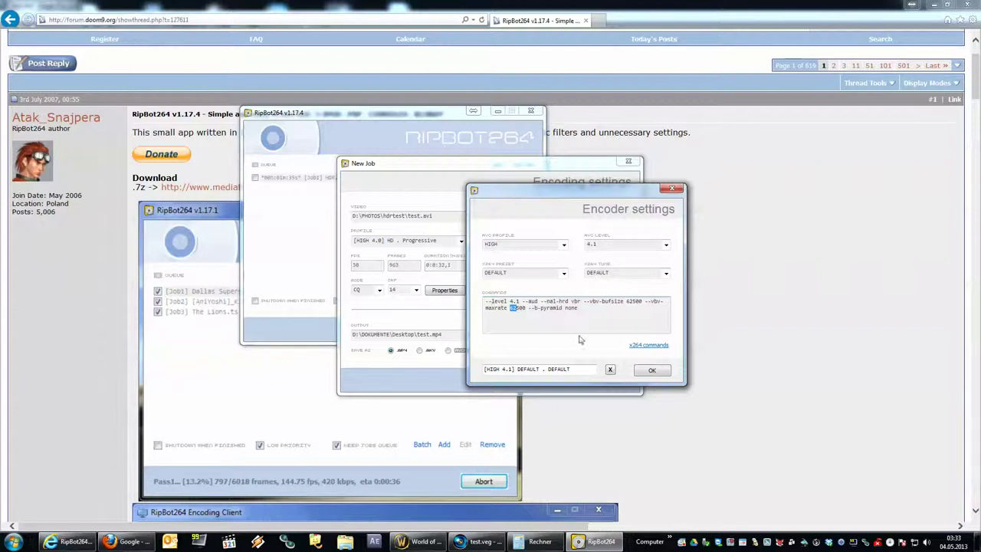
left_click(644, 371)
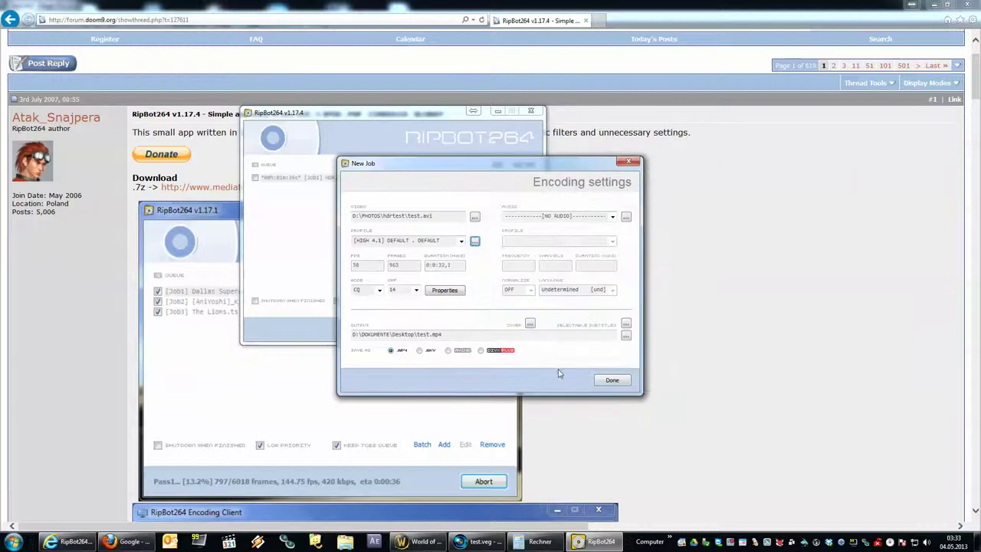
- Set the job's output file to test.mp4 in the D:\PORN folder and add the finished job to the queue
left_click(625, 335)
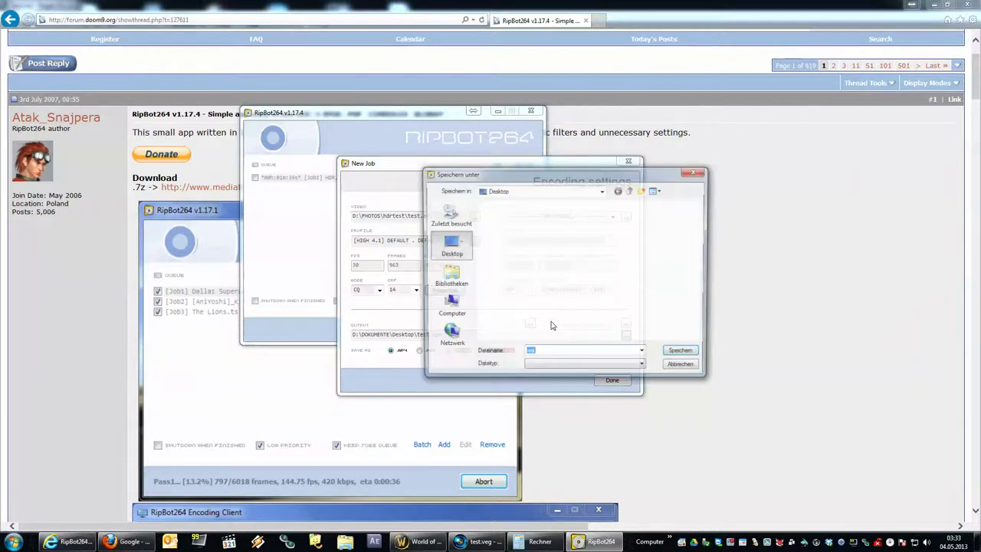
left_click(452, 306)
double_click(494, 255)
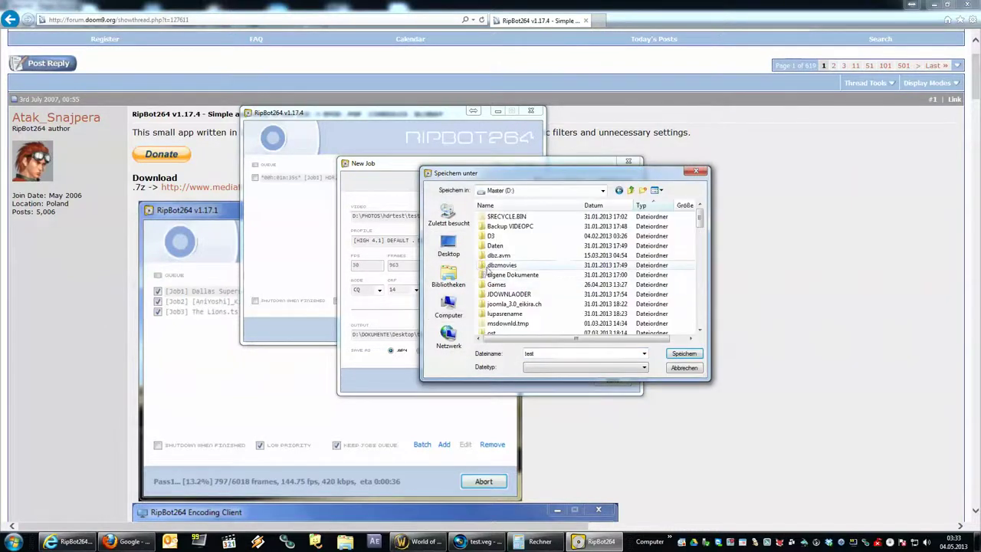
scroll(490, 272, "down", 2)
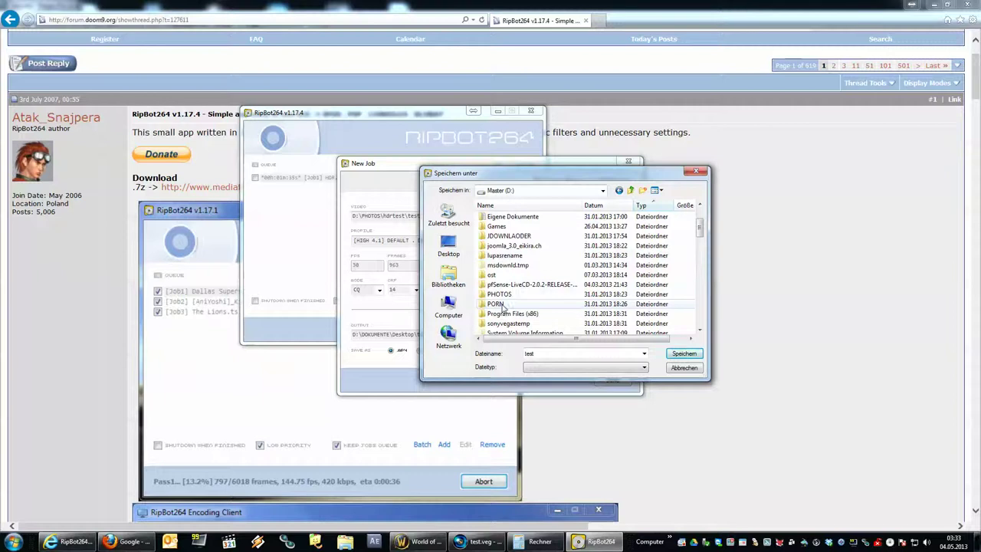
double_click(496, 304)
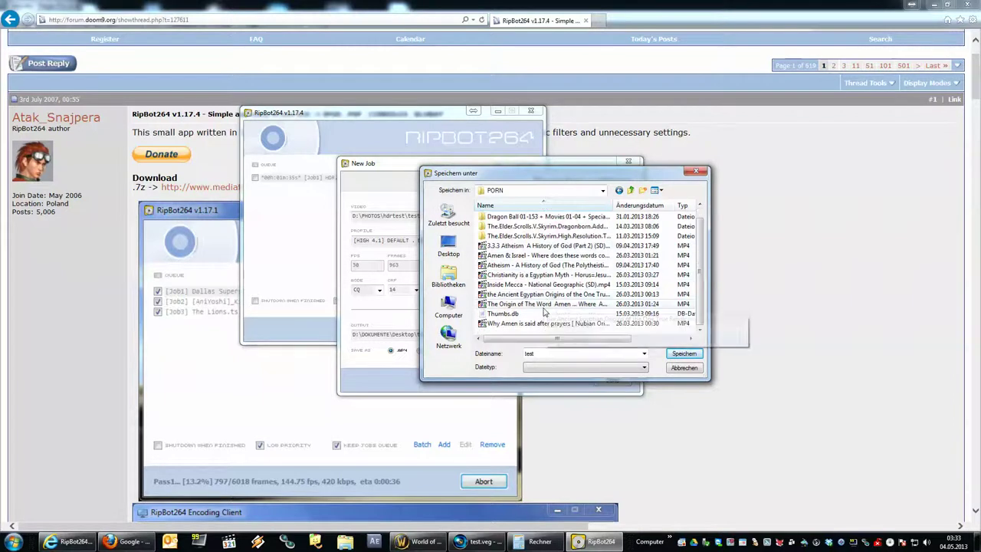
scroll(559, 318, "up", 1)
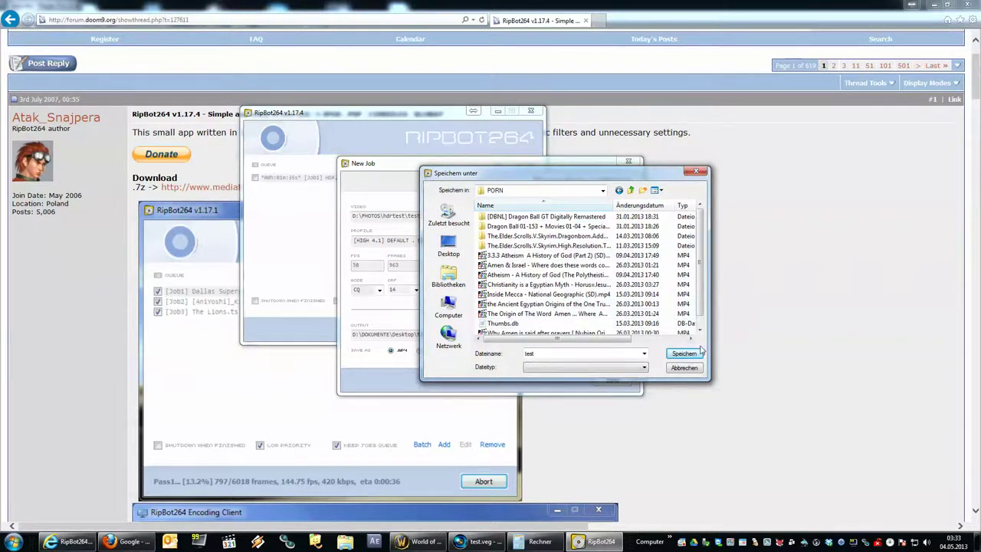
left_click(678, 355)
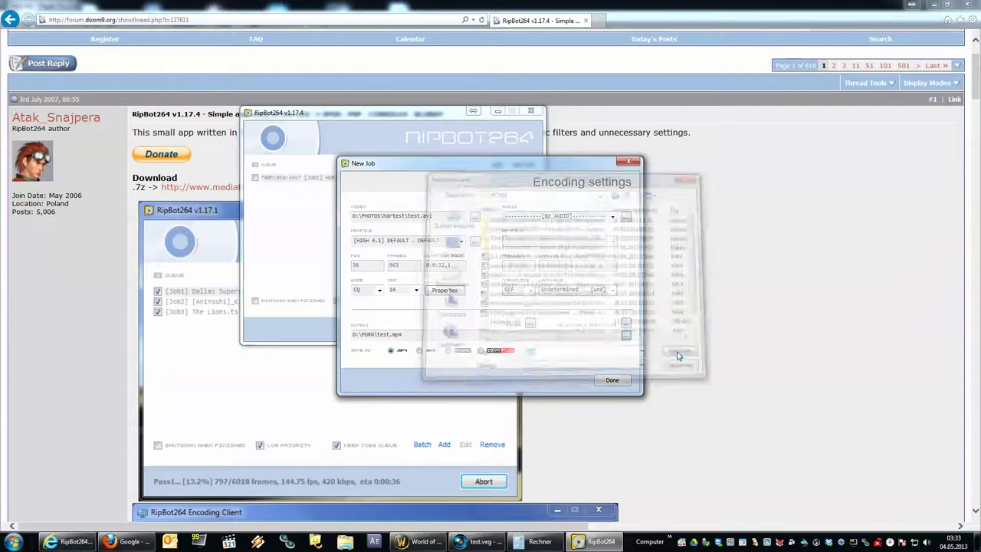
key("Return")
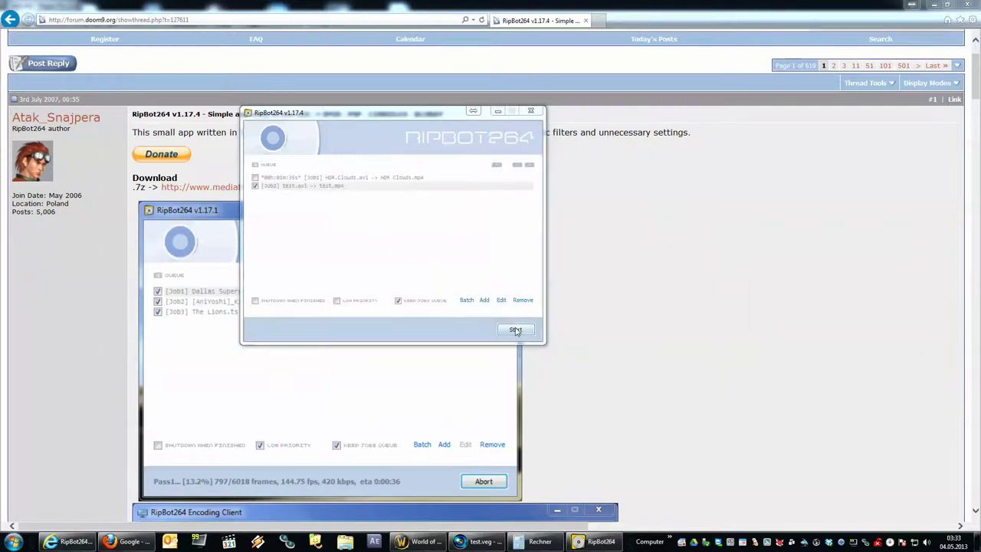